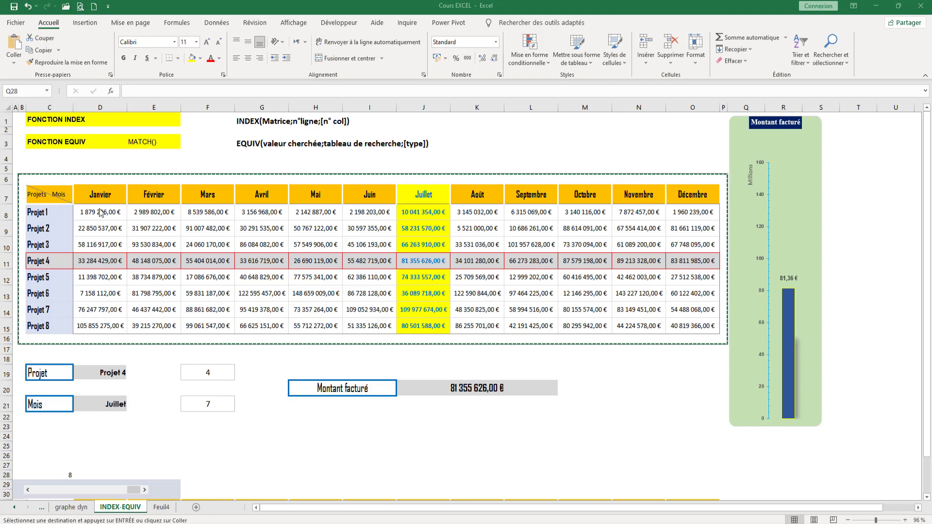
Step: On the INDEX-EQUIV sheet, switch the project in cell D19 to Projet 6 and then to Projet 8
click(115, 376)
click(135, 377)
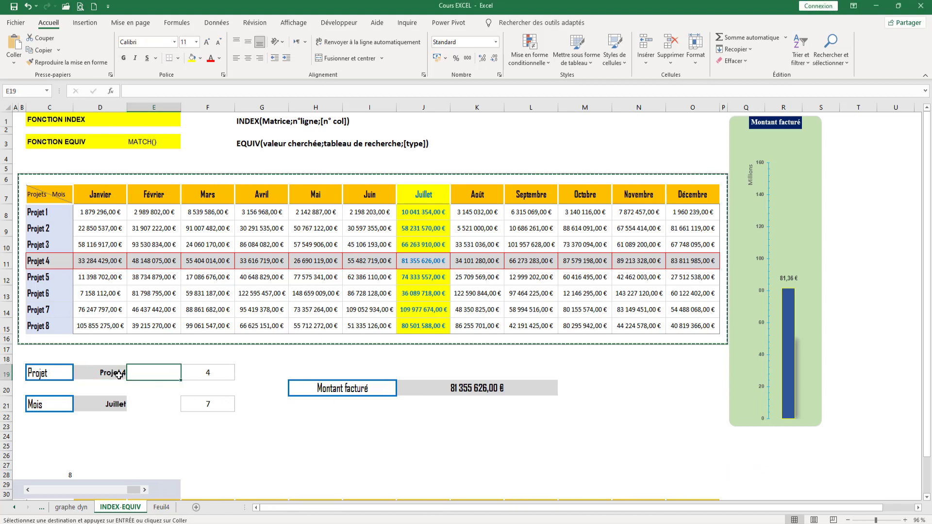
click(119, 375)
click(130, 375)
click(130, 374)
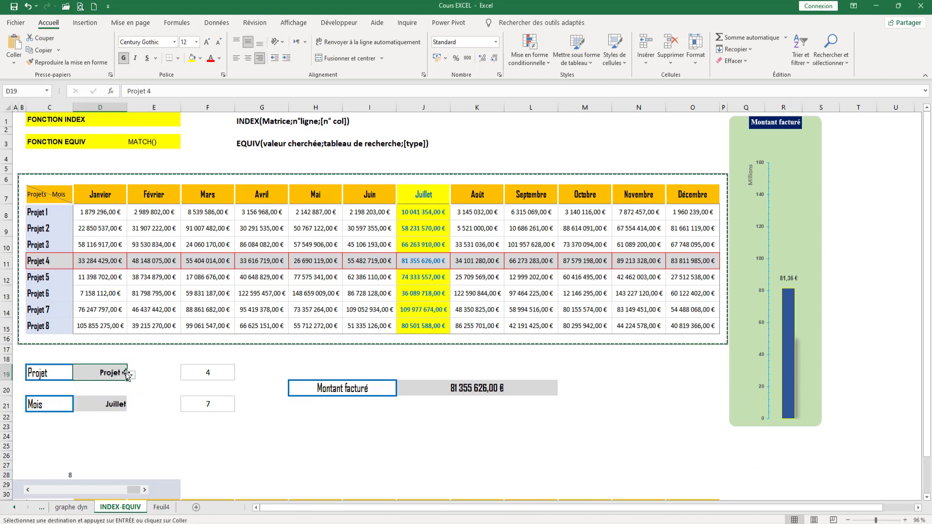
click(131, 375)
click(126, 415)
click(131, 375)
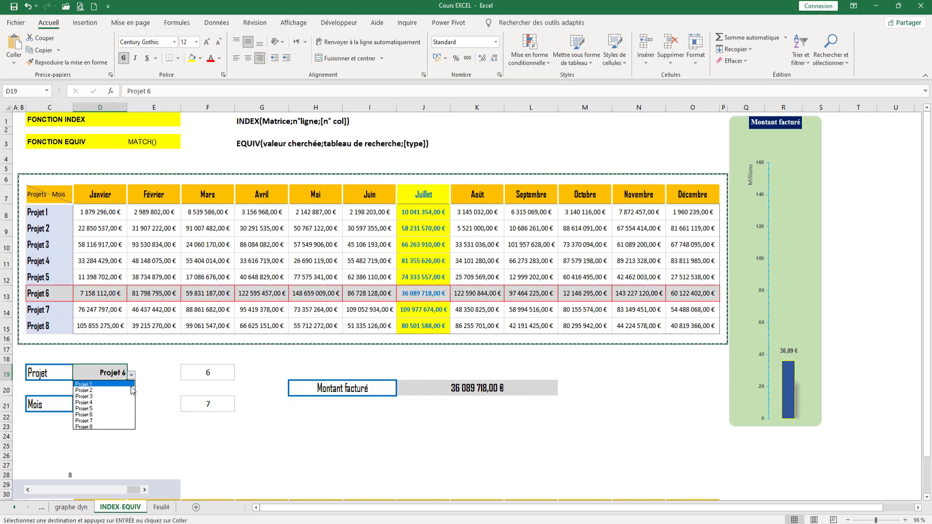
click(122, 427)
Step: Set the month in cell D21 to Octobre
click(120, 403)
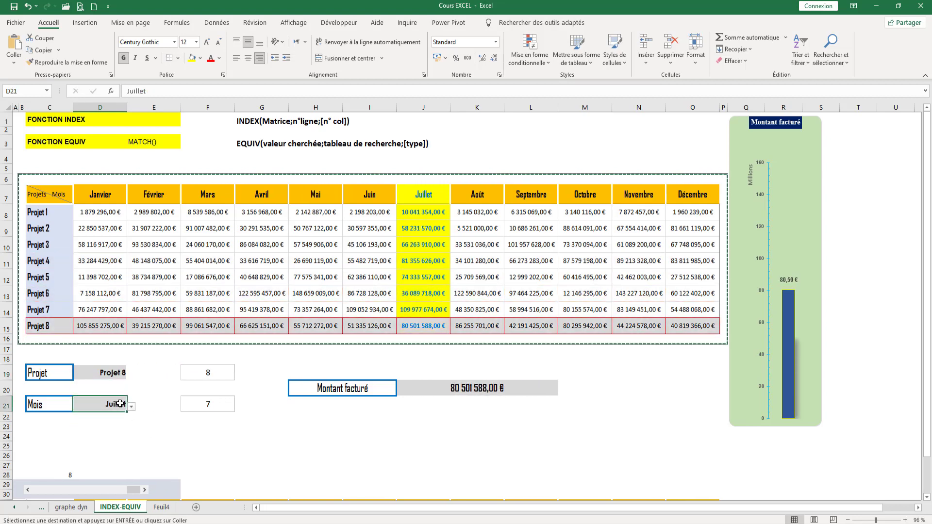
click(131, 406)
scroll(112, 436, down, 2)
click(119, 443)
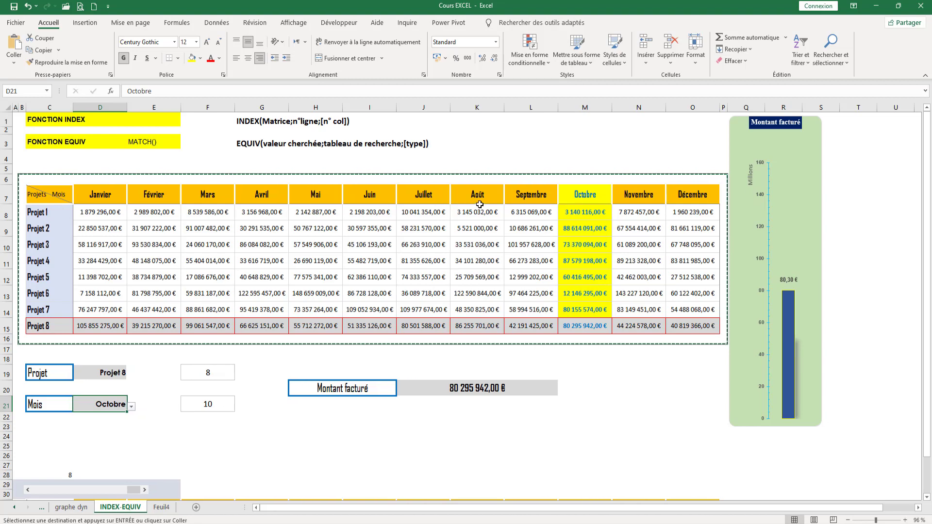
Step: Move the scroll bar above the monthly project chart to 1 so that it plots Projet 1
scroll(480, 204, down, 6)
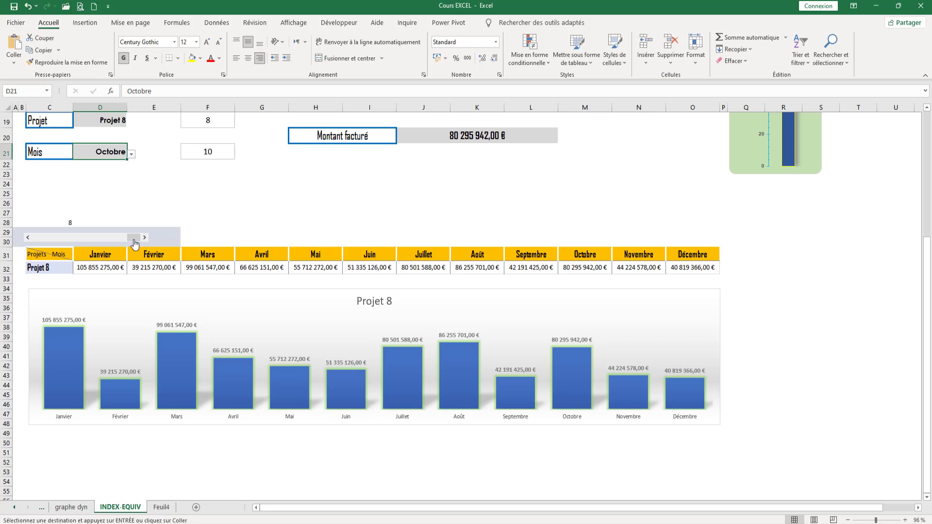
drag(135, 243, 19, 241)
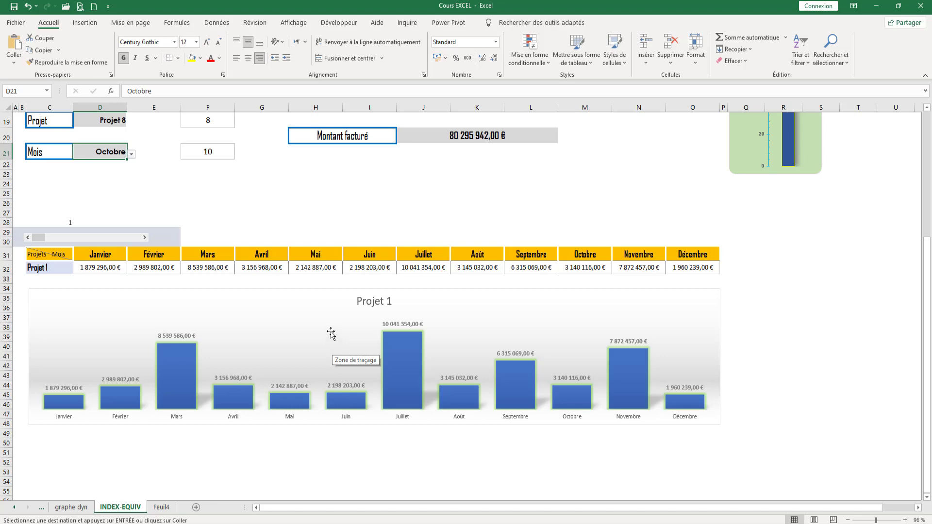
scroll(330, 334, up, 6)
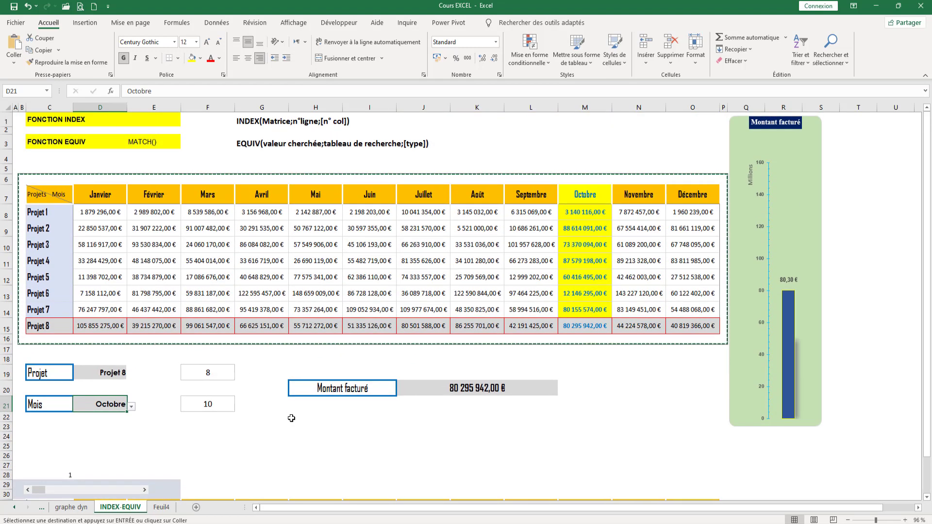
Step: On the Feuil4 sheet, set the width of the empty columns B and P beside the table to 1
click(161, 507)
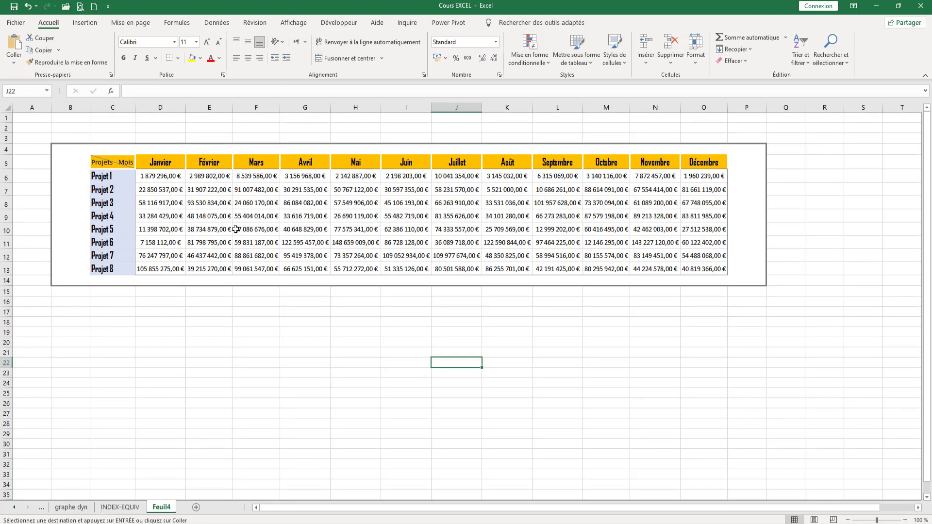
click(127, 507)
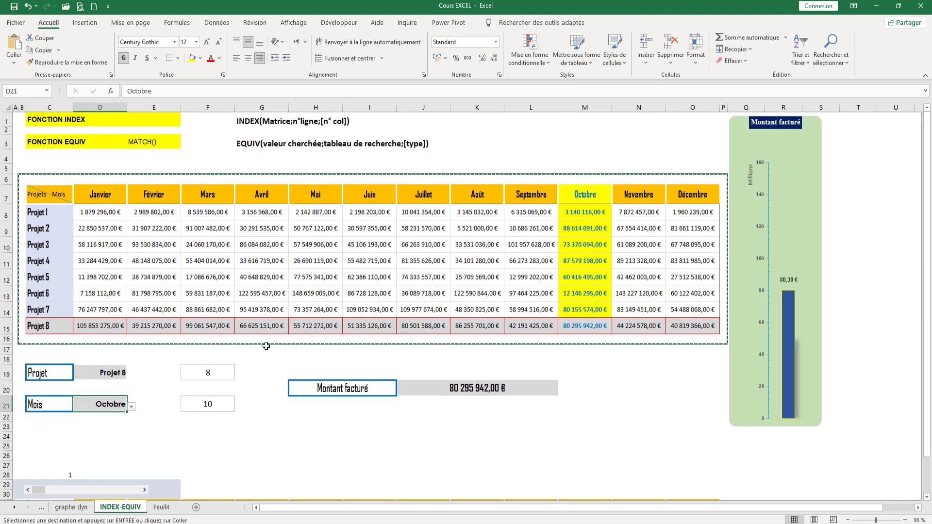
click(162, 507)
click(74, 105)
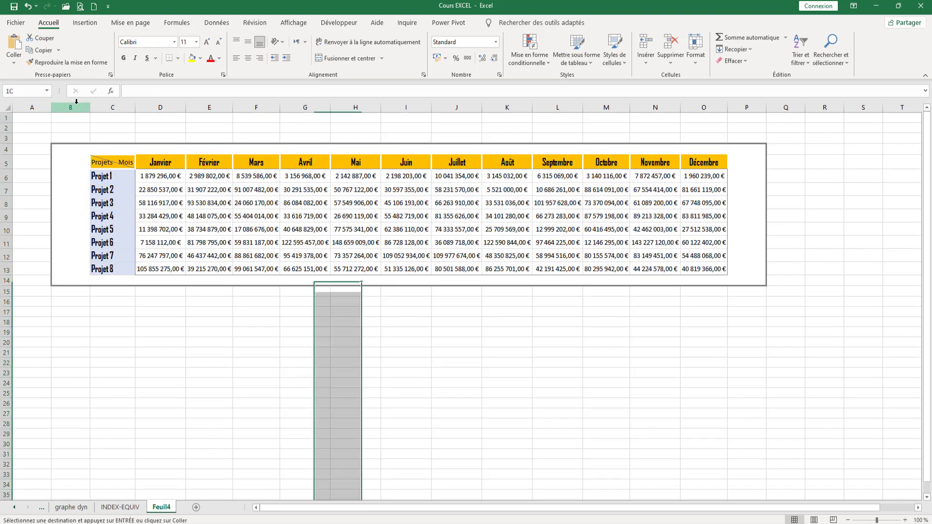
click(760, 105)
right_click(759, 105)
click(801, 245)
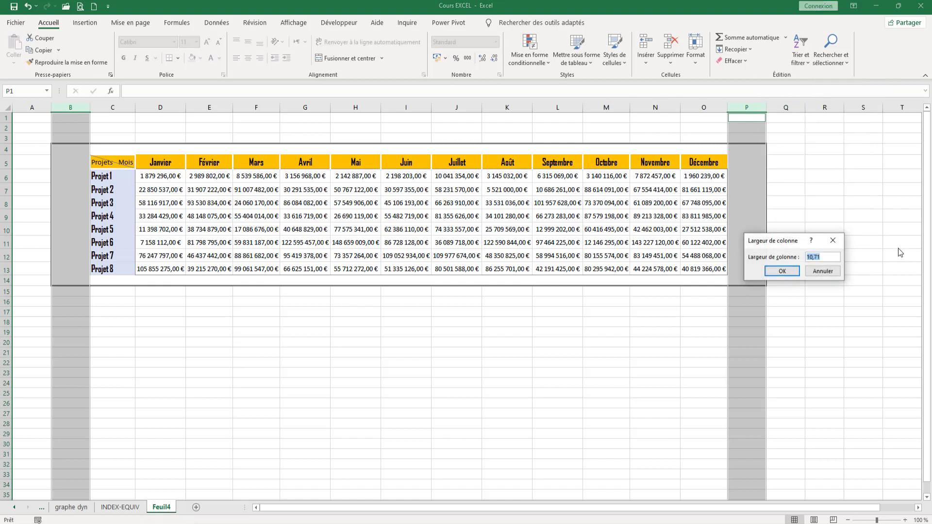
text(1)
key(Return)
click(577, 390)
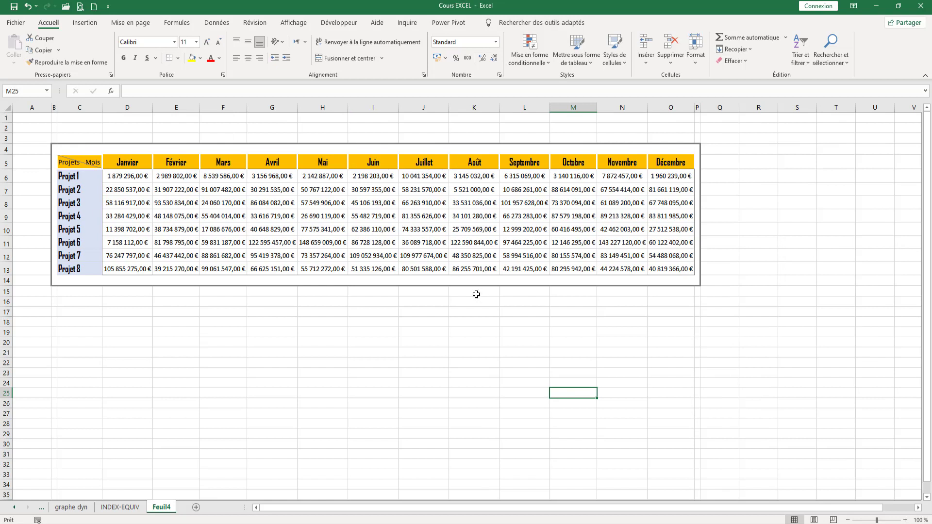
Step: Enter the label Projets in cell C17 and the label Mois in cell C19 below the table
click(124, 181)
click(236, 183)
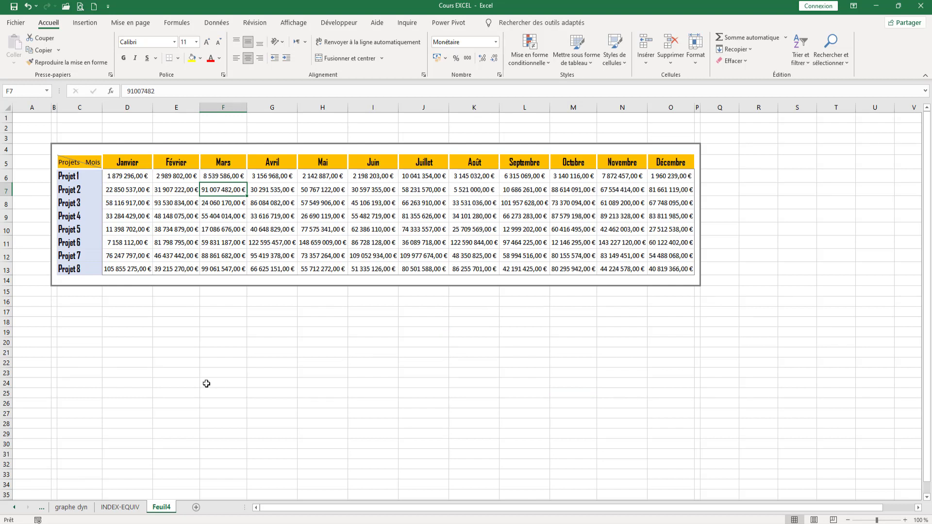
click(96, 315)
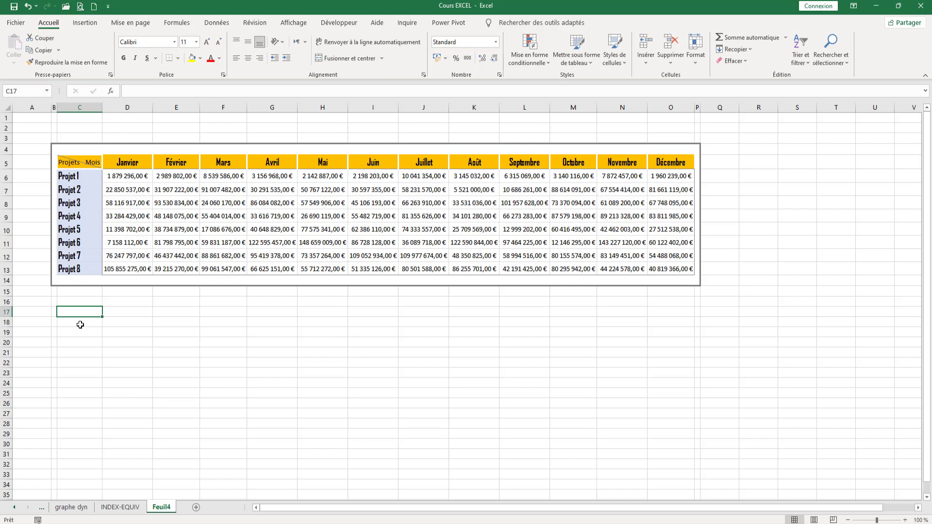
text(Projets)
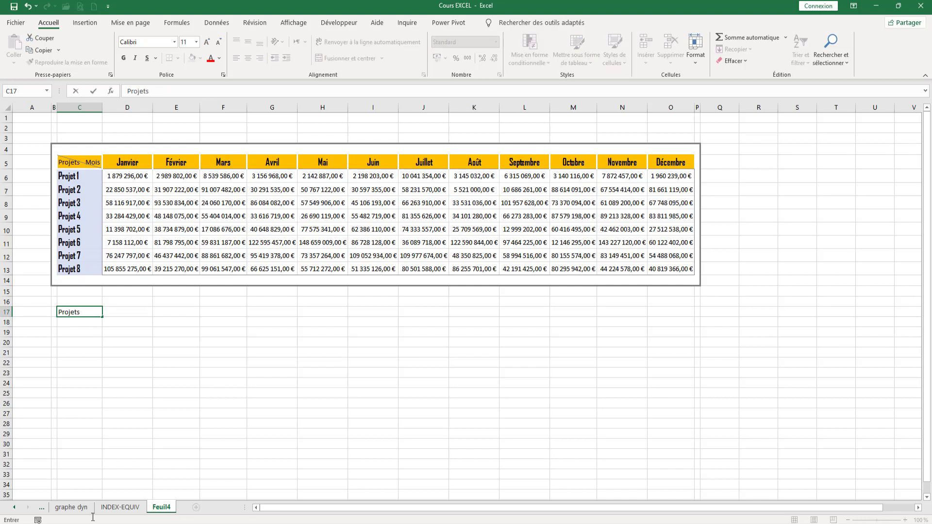
click(74, 333)
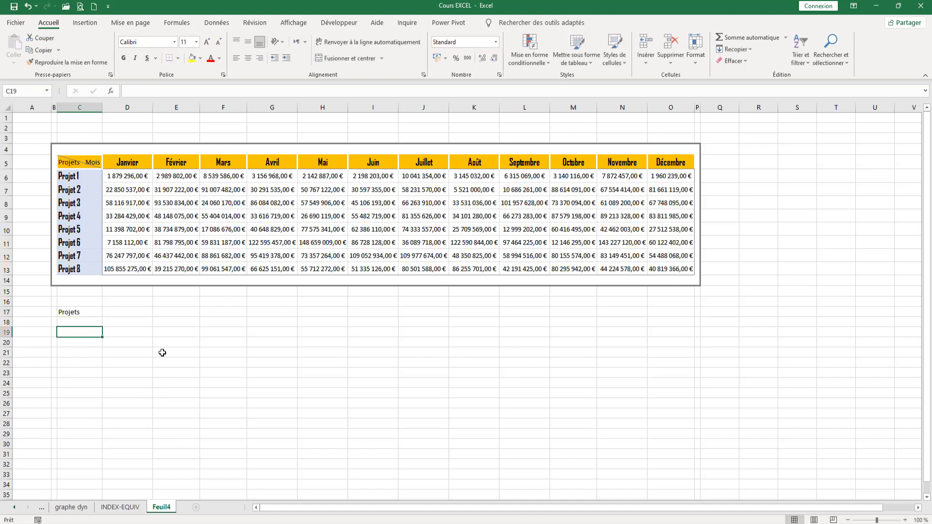
text(MO)
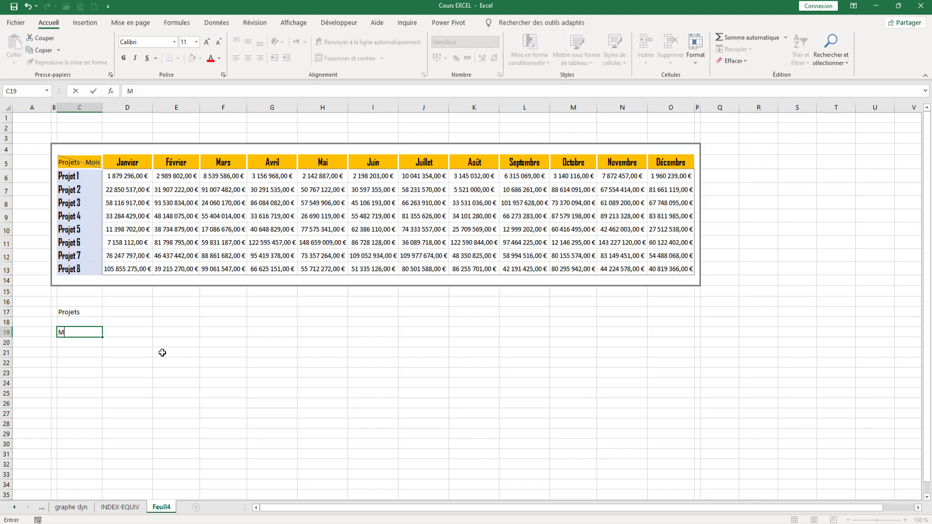
text(is)
click(162, 352)
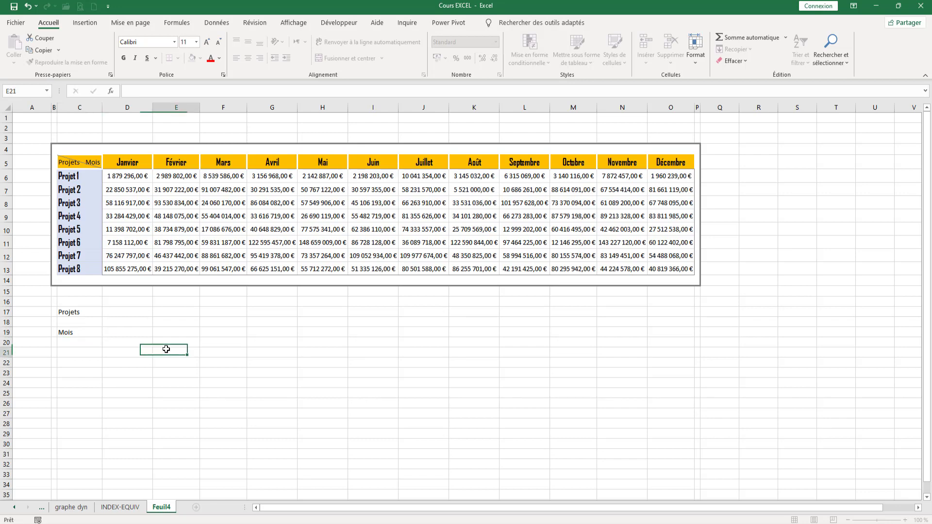
Step: Apply a thick outside border to both the Projets and Mois label cells, C17 and C19
click(120, 507)
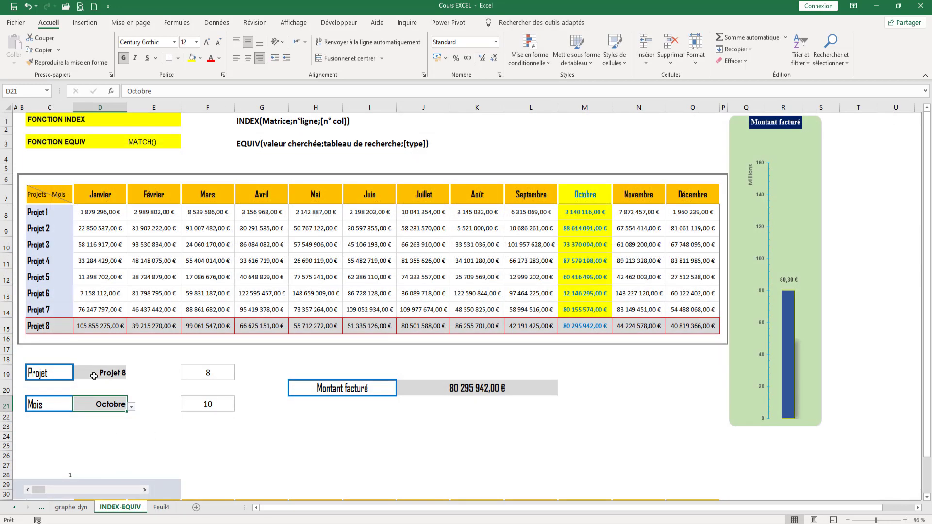
click(155, 507)
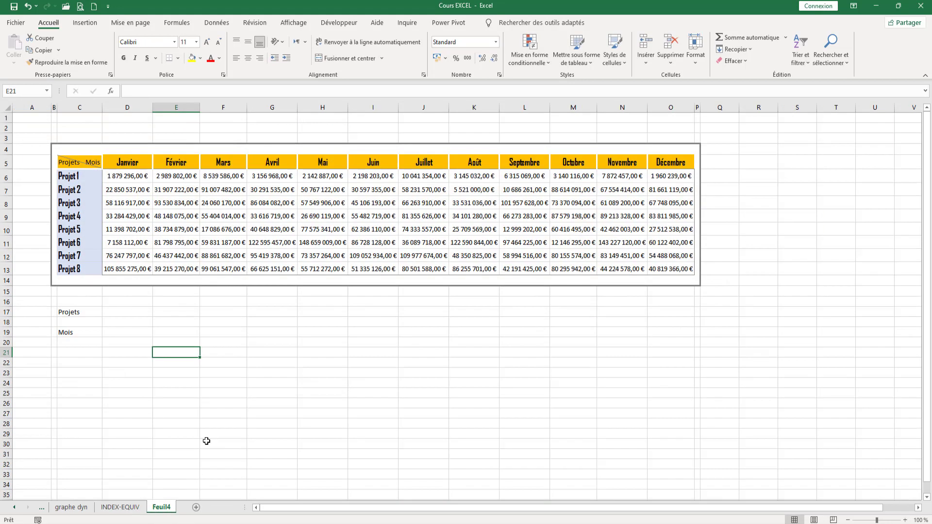
click(86, 313)
ctrl+click(97, 336)
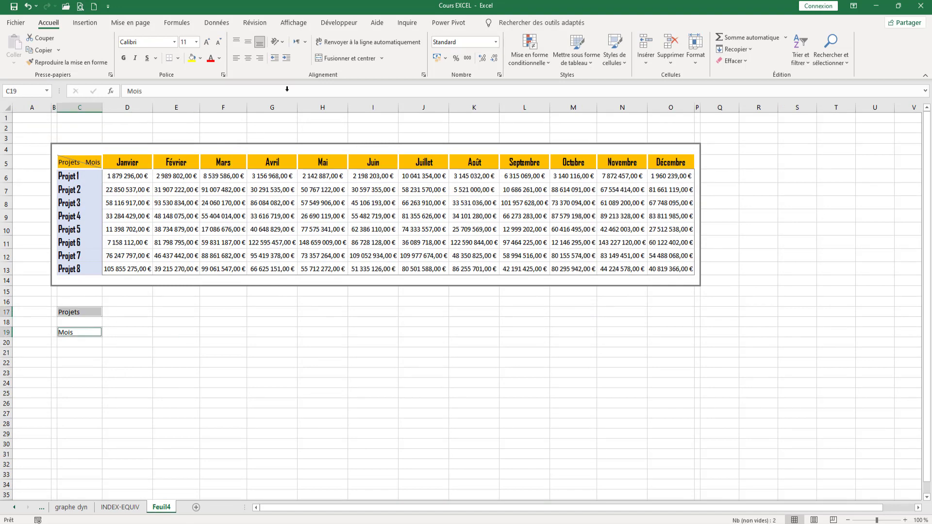
click(177, 58)
click(245, 190)
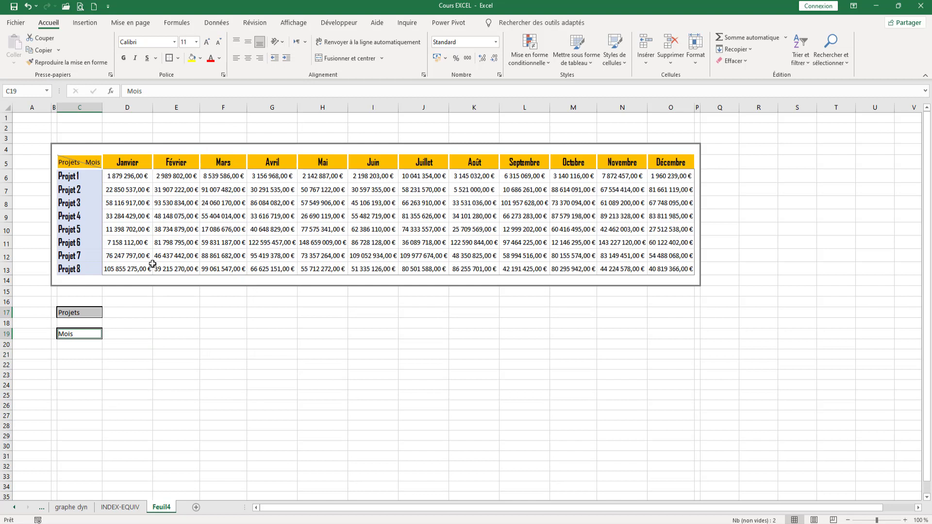
Step: Add a data validation list to cell D17 that takes the project names in C6:C13 as its source
click(138, 313)
click(165, 314)
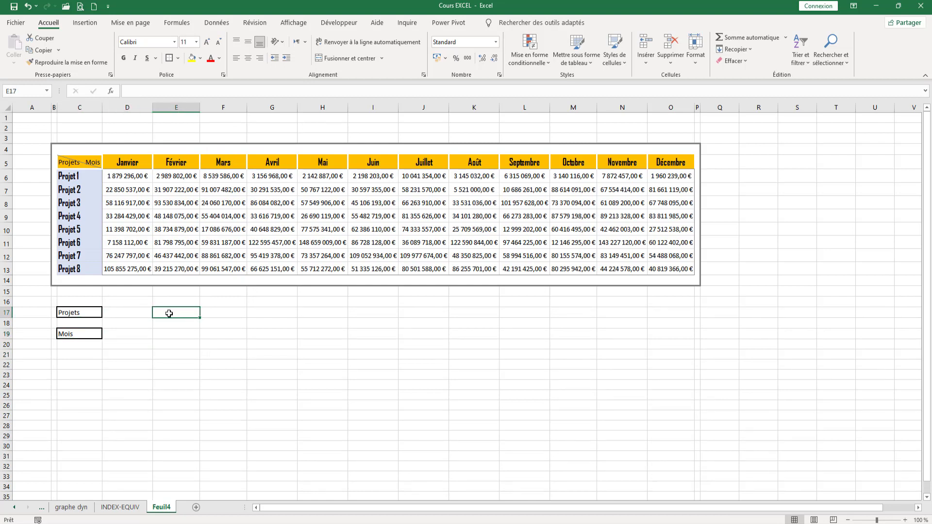
click(139, 315)
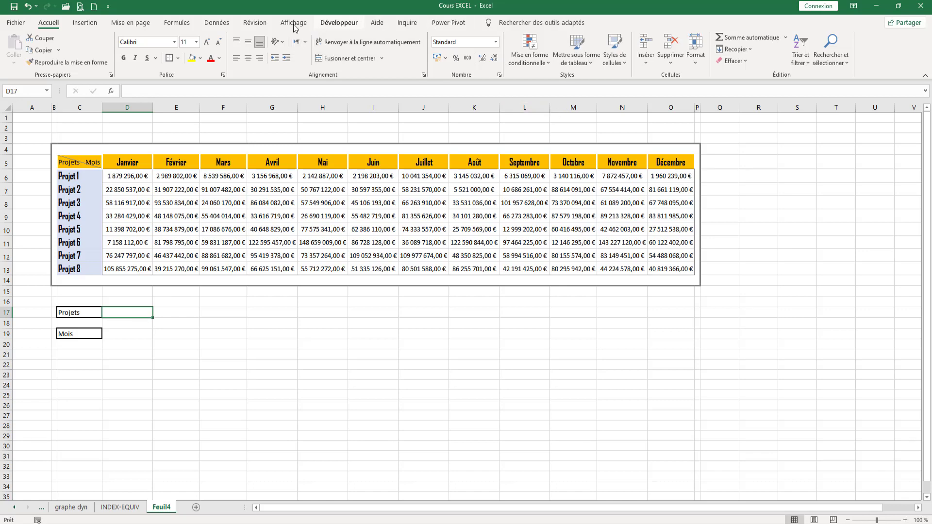
click(238, 27)
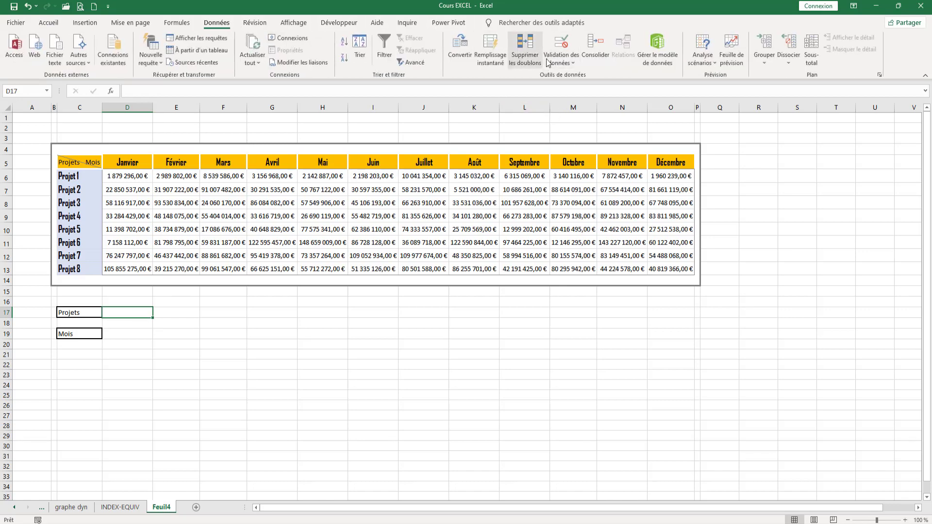
click(561, 58)
click(593, 77)
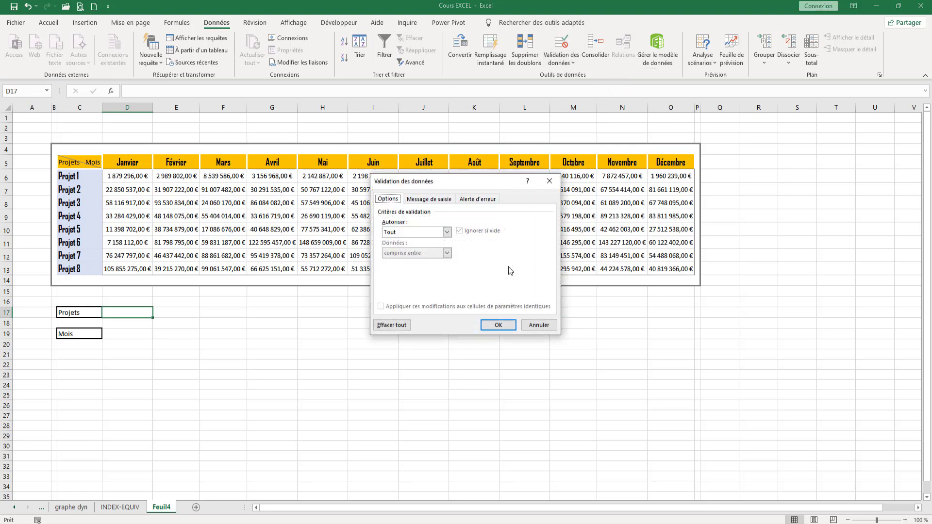
click(446, 232)
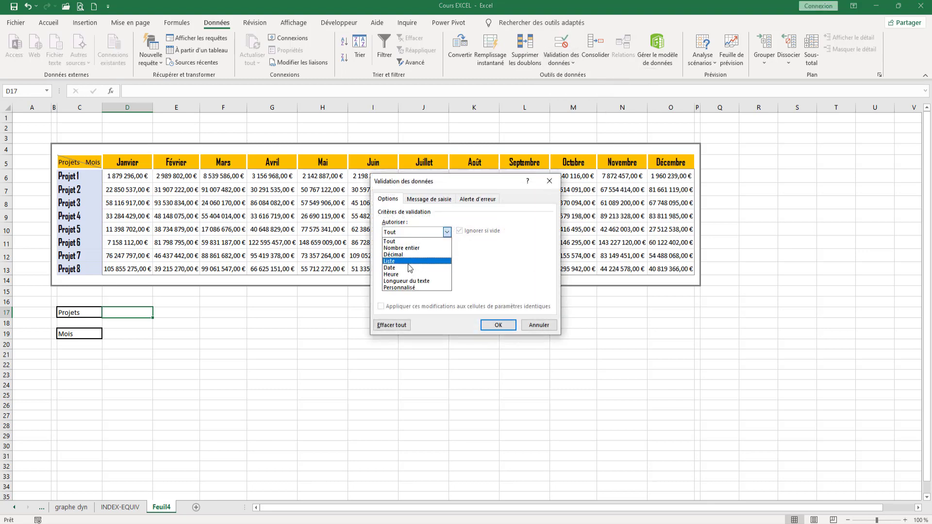
click(417, 260)
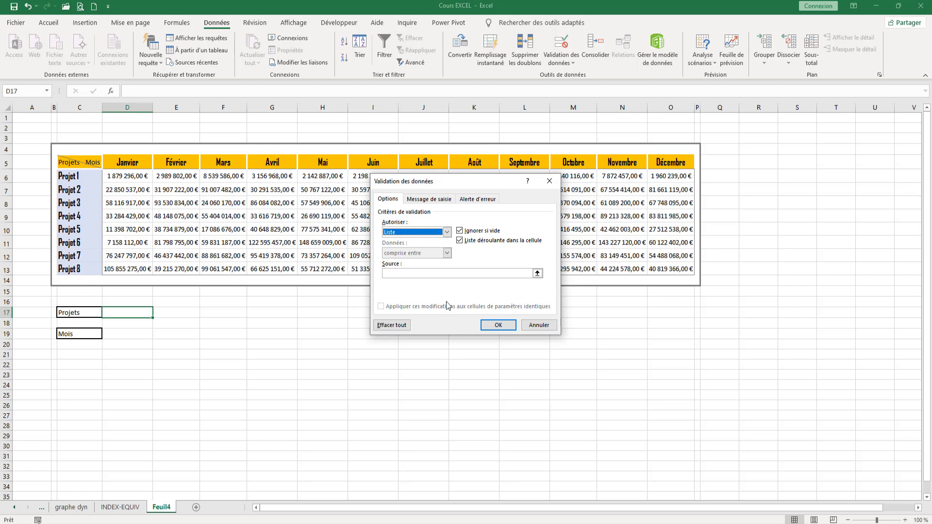
click(432, 273)
drag(68, 177, 77, 269)
click(509, 327)
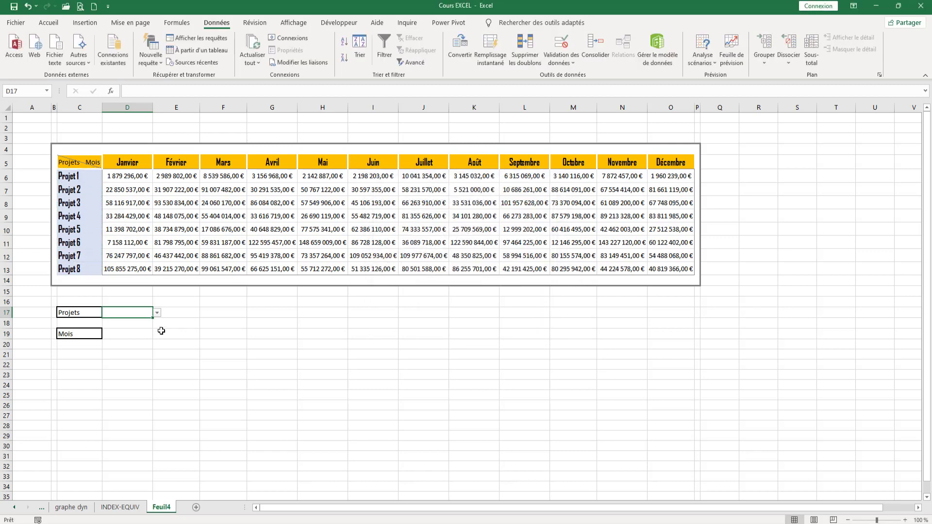
Step: Choose Projet 2 from the validation list in cell D17
click(93, 335)
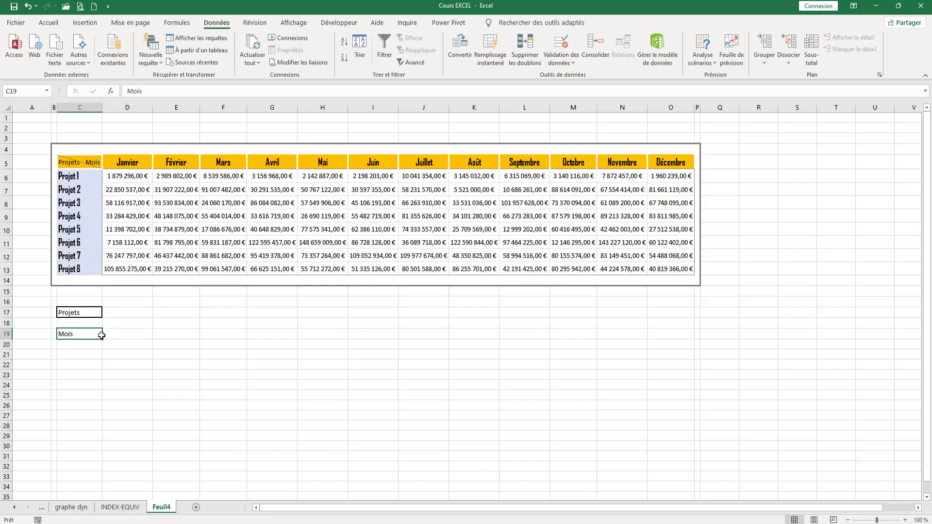
click(126, 334)
click(127, 313)
click(157, 313)
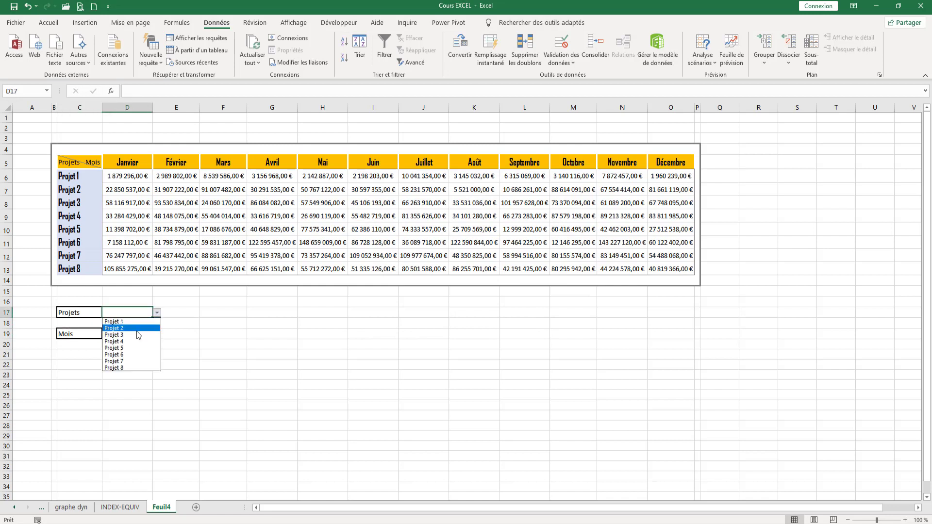
click(140, 329)
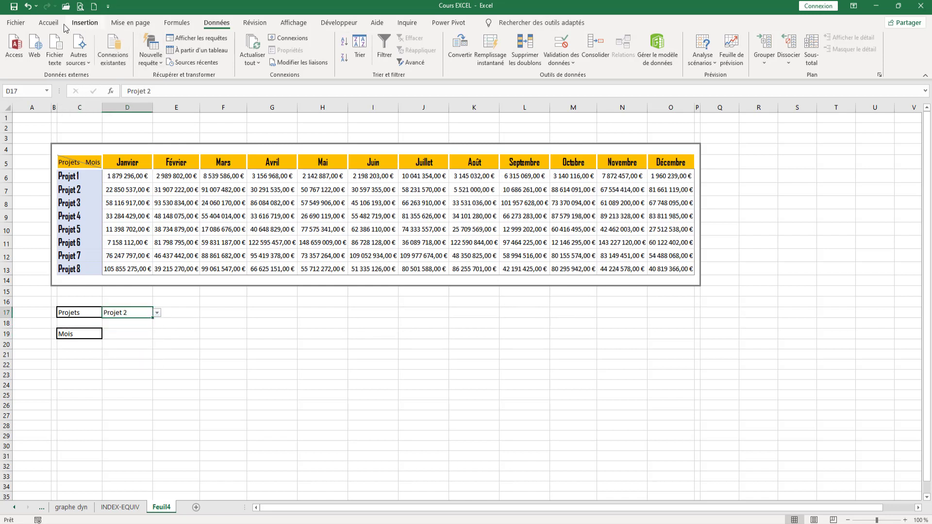
Step: Fill the selected project cell D17 with yellow
click(48, 23)
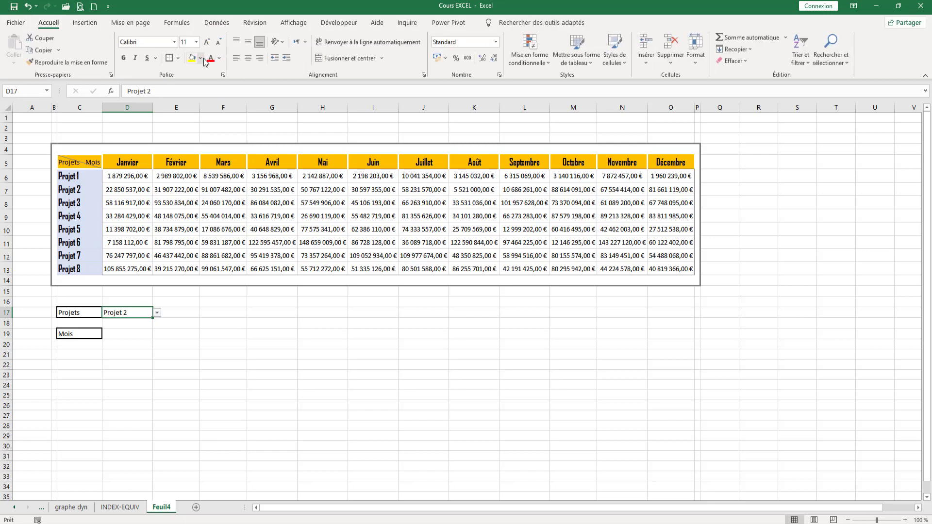
click(200, 58)
click(212, 157)
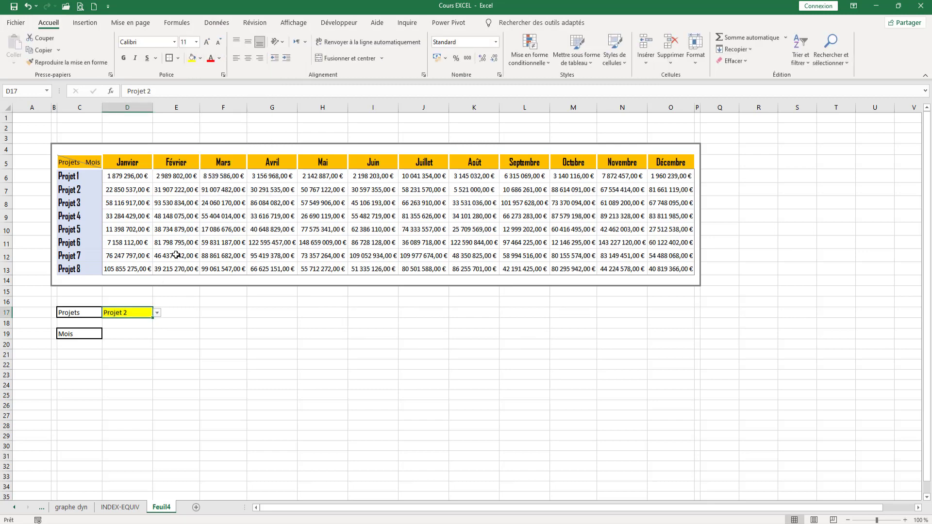
Step: Make the selected project cell D17 bold, set its font size to 14 and right-align it
click(124, 58)
click(208, 43)
click(208, 42)
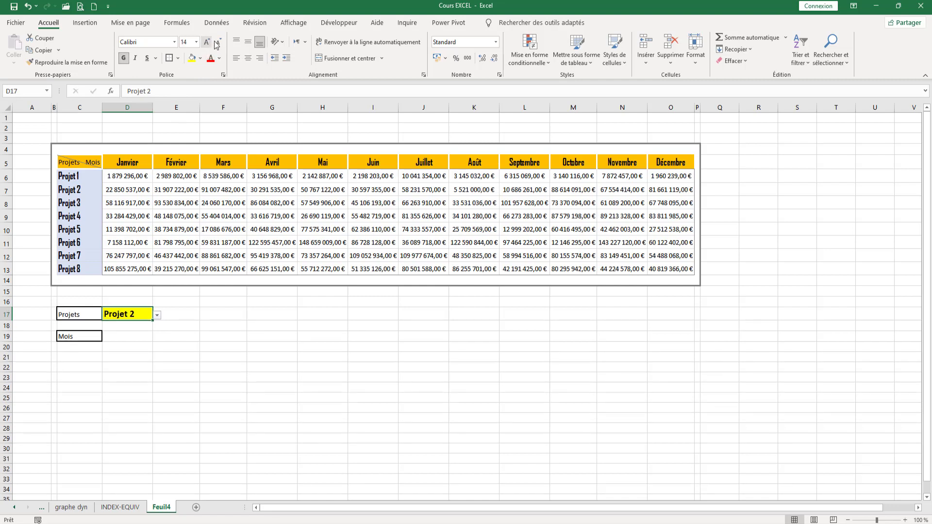
click(260, 58)
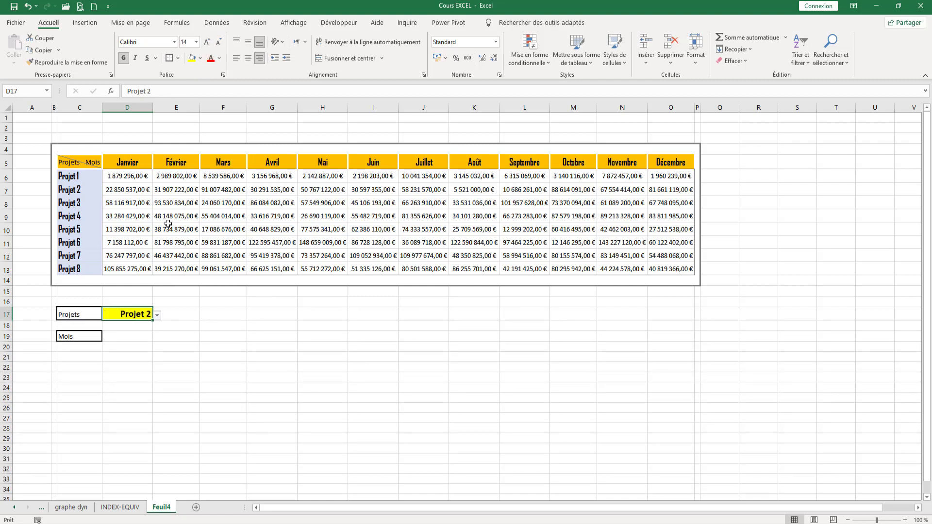
Step: Copy the formatting of the project selection cell D17 onto the month cell D19
click(139, 337)
click(141, 315)
click(67, 62)
click(131, 336)
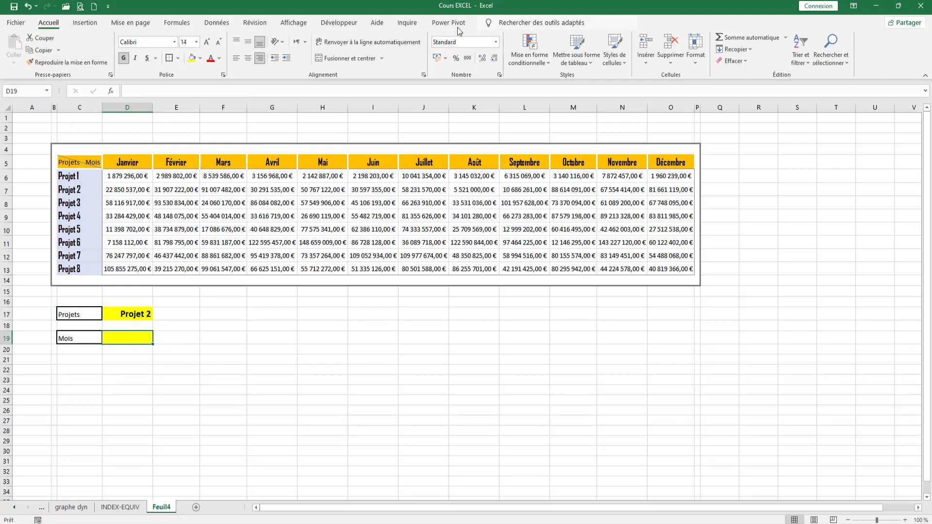
Step: Add a data validation list to cell D19 that takes the month headers in D5:O5 as its source
click(216, 23)
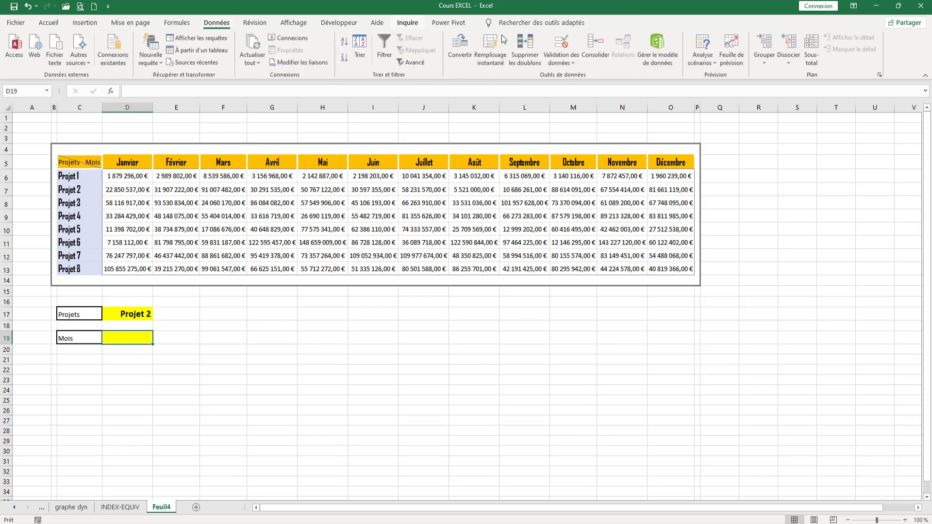
click(561, 59)
click(580, 77)
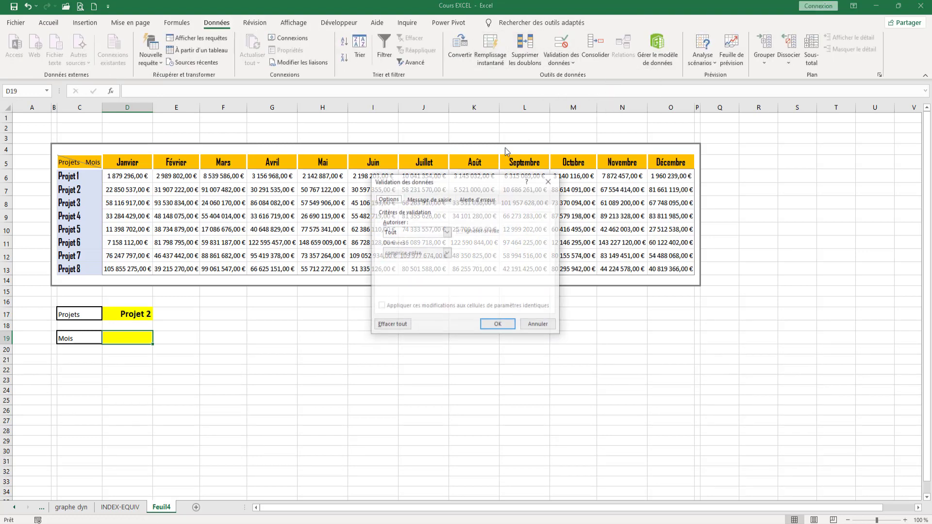
click(444, 233)
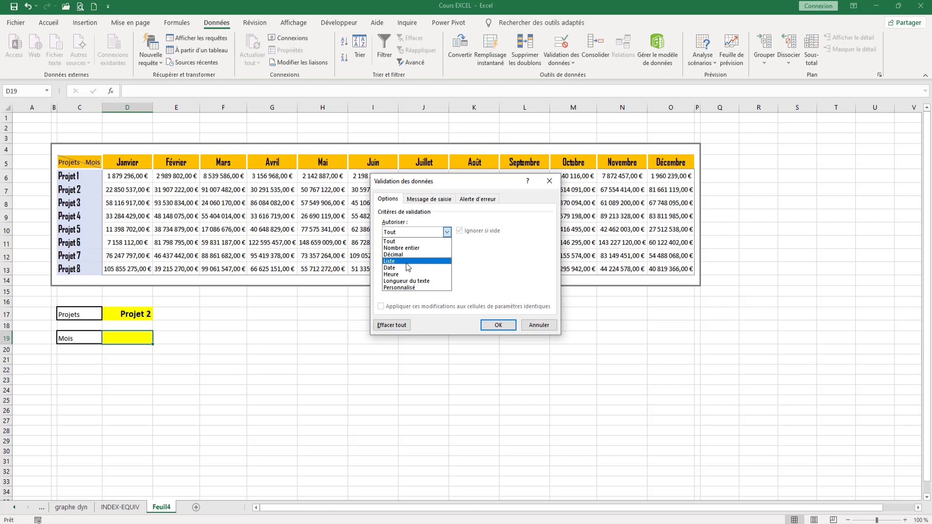
click(406, 262)
click(427, 273)
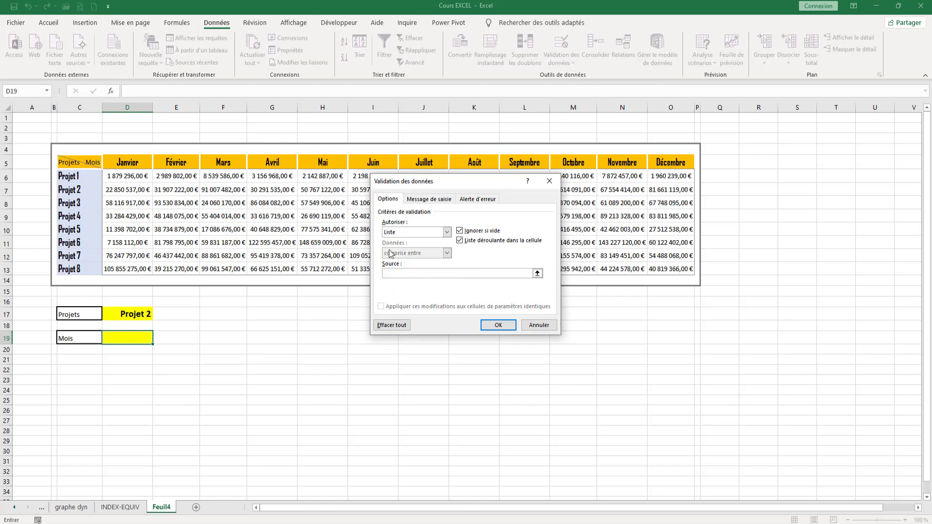
drag(144, 165, 692, 171)
click(508, 327)
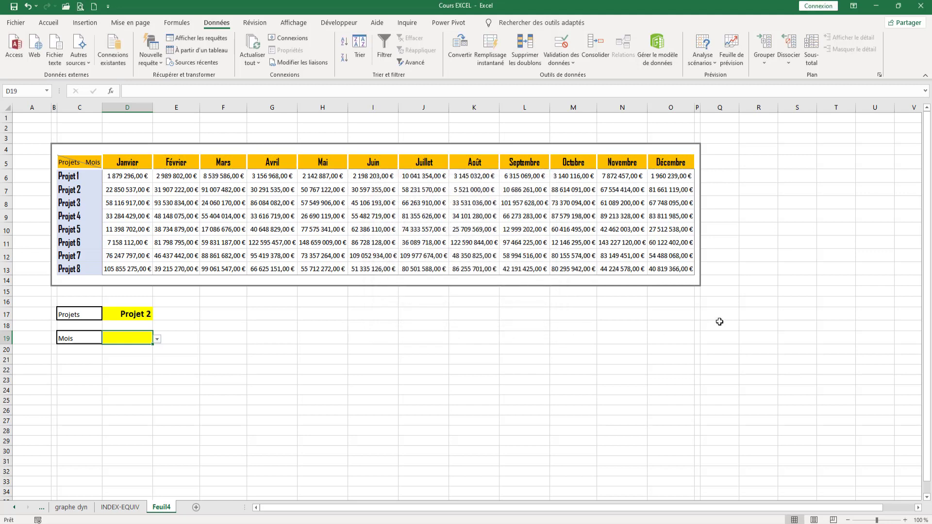
Step: Choose Avril from the validation list in cell D19
click(283, 357)
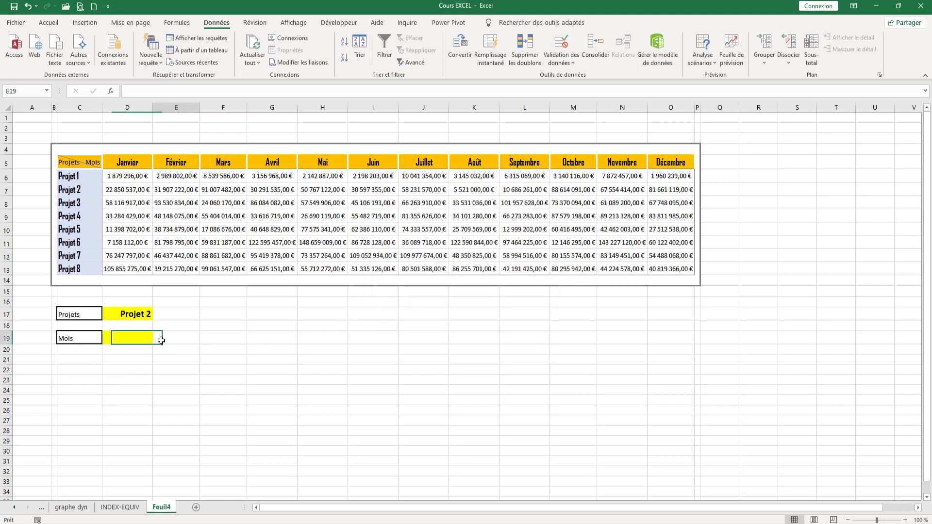
click(157, 339)
click(147, 368)
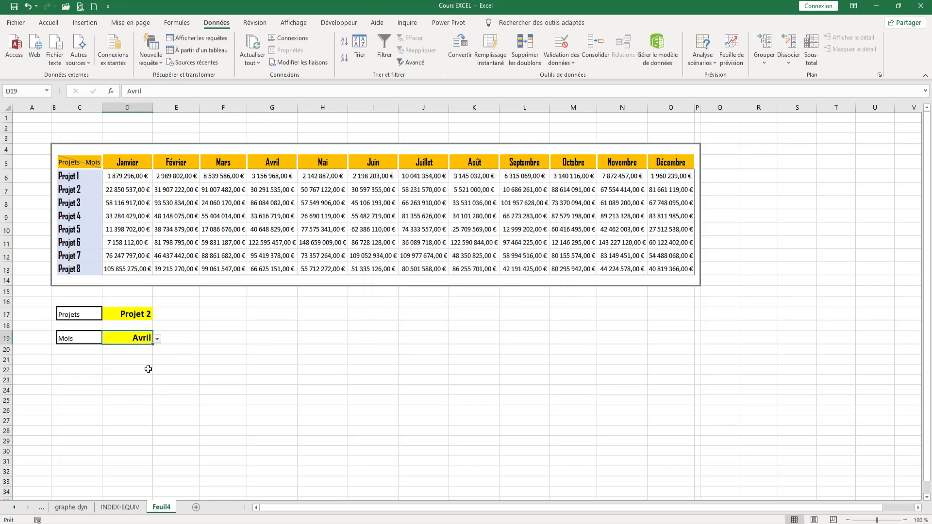
click(179, 318)
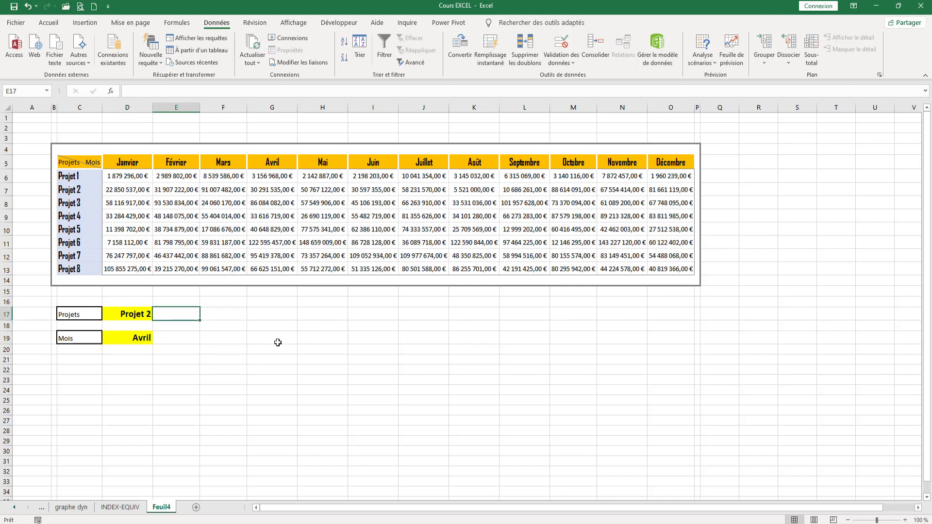
Step: Enter the formula =EQUIV(D17;C6:C13;0) in cell F17 to find the selected project's position with an exact match
click(215, 317)
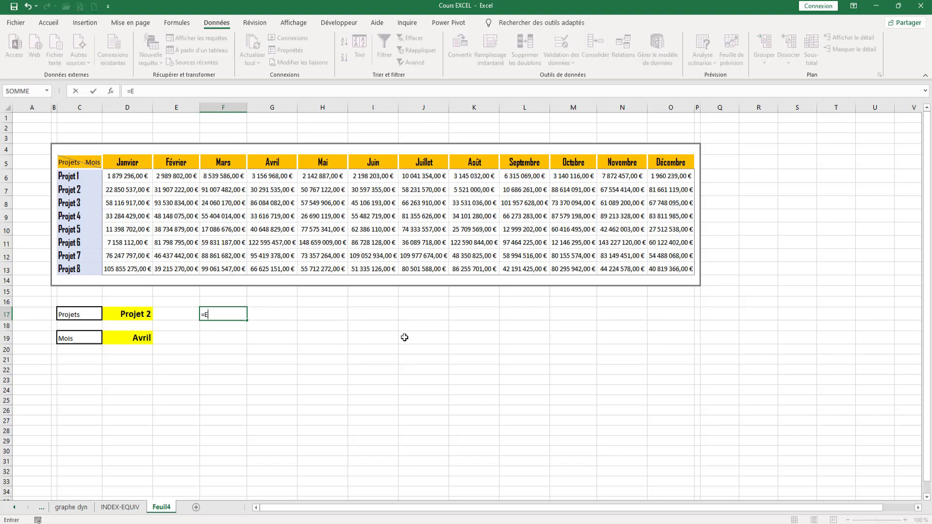
text(qui)
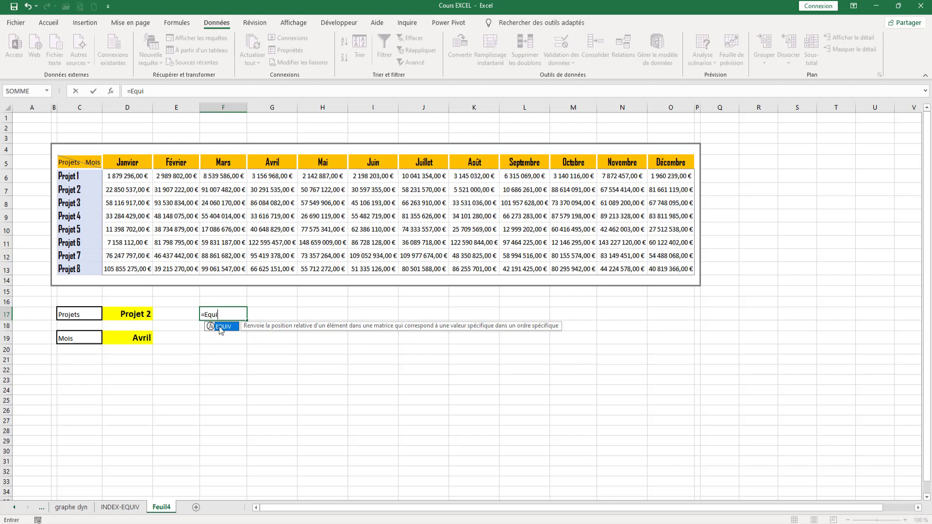
double_click(220, 326)
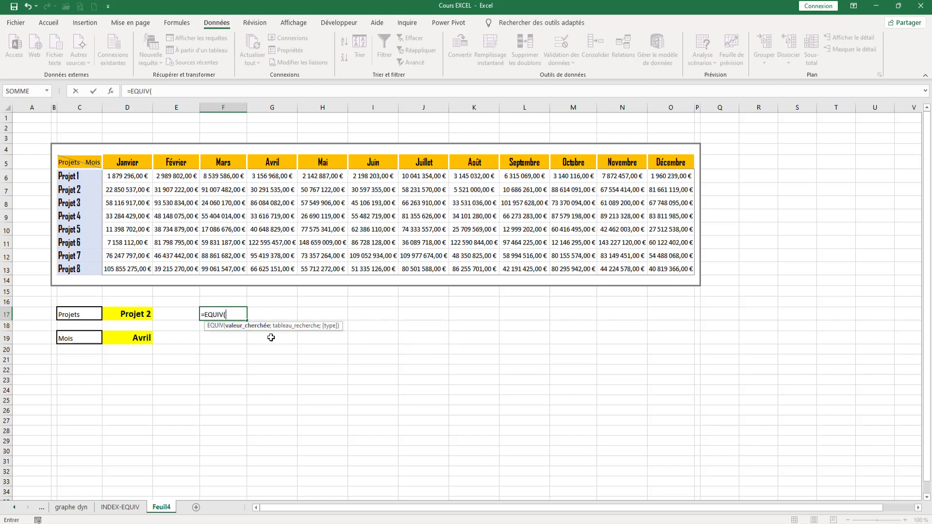
click(147, 315)
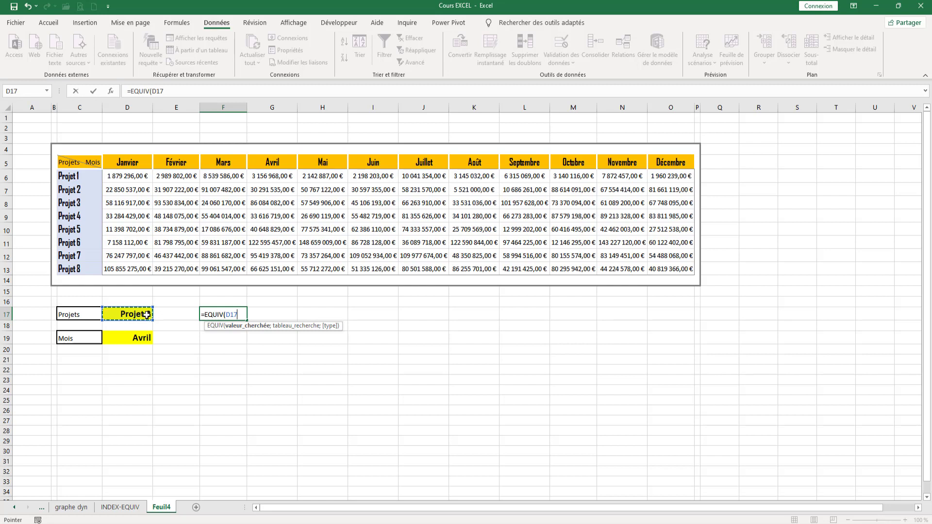
text(,)
key(BackSpace)
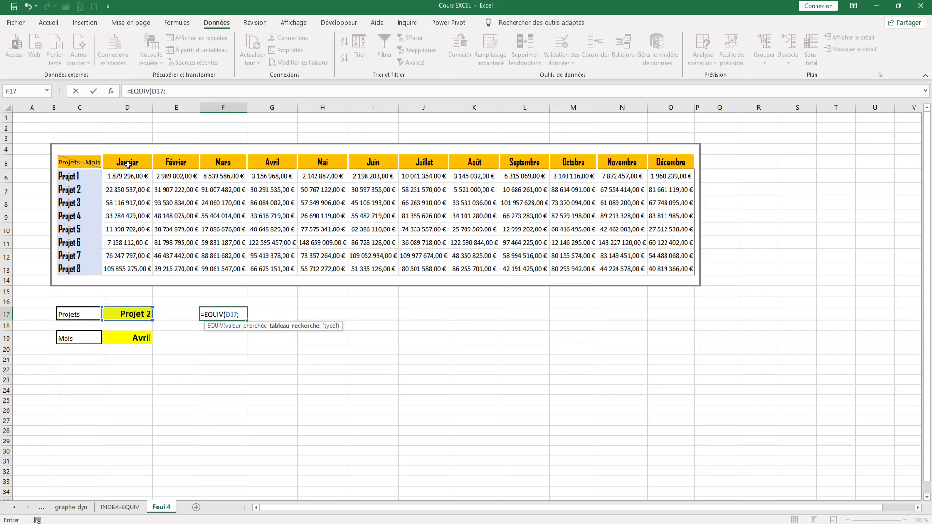
drag(73, 174, 89, 269)
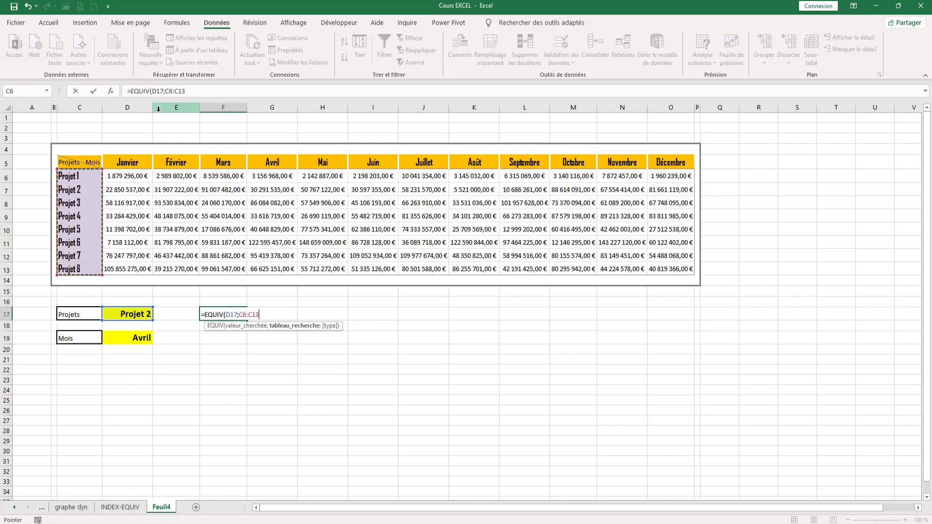
text(;)
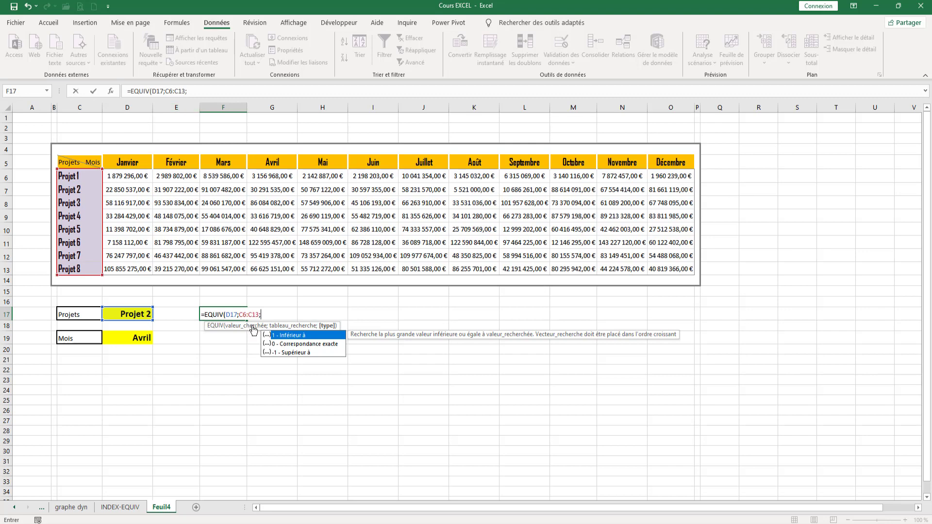
double_click(306, 344)
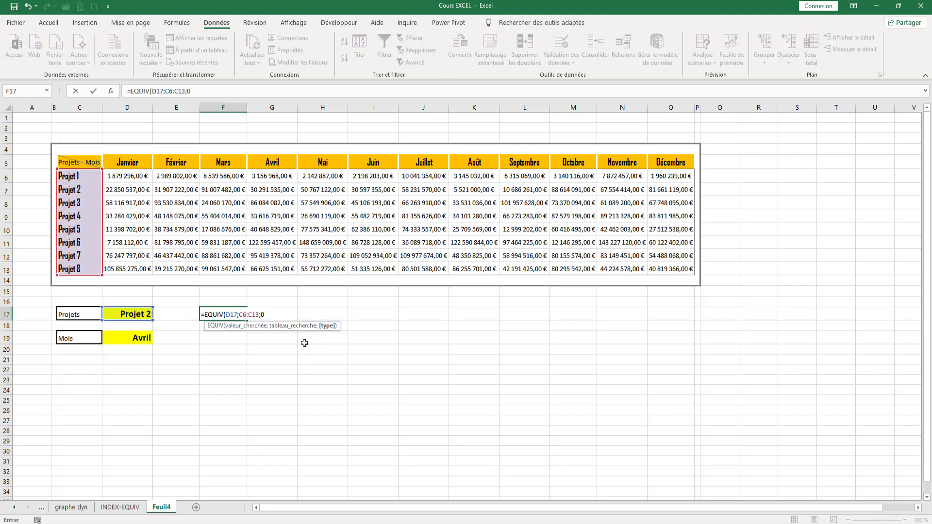
text())
key(Return)
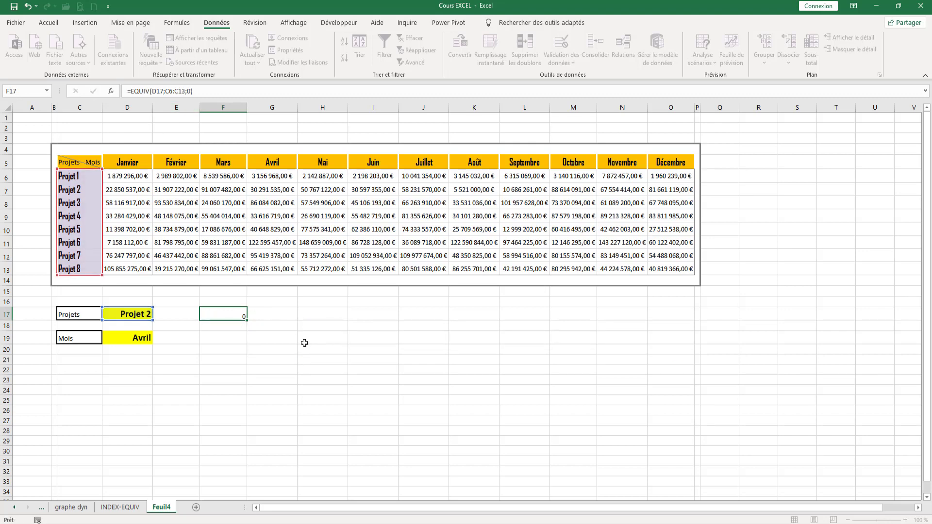
Step: Increase the font size of the project position in cell F17 to 16
click(245, 314)
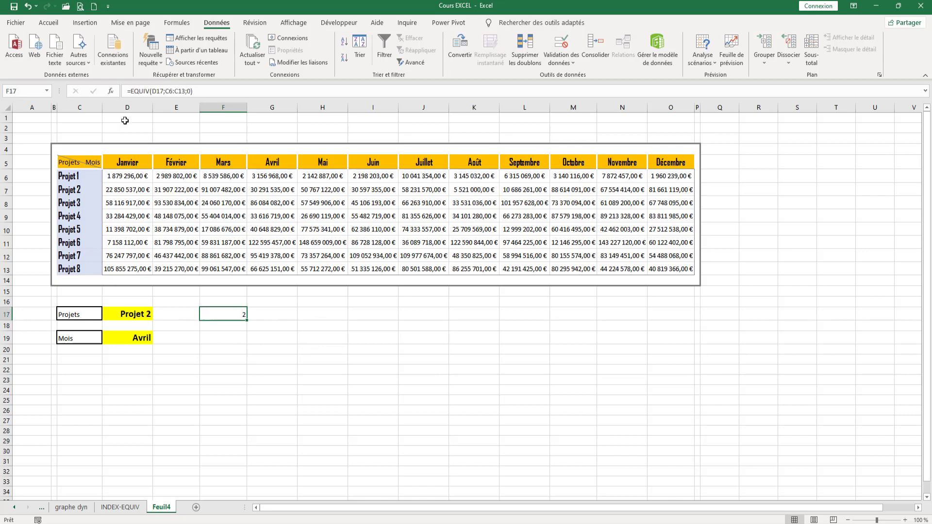
click(48, 22)
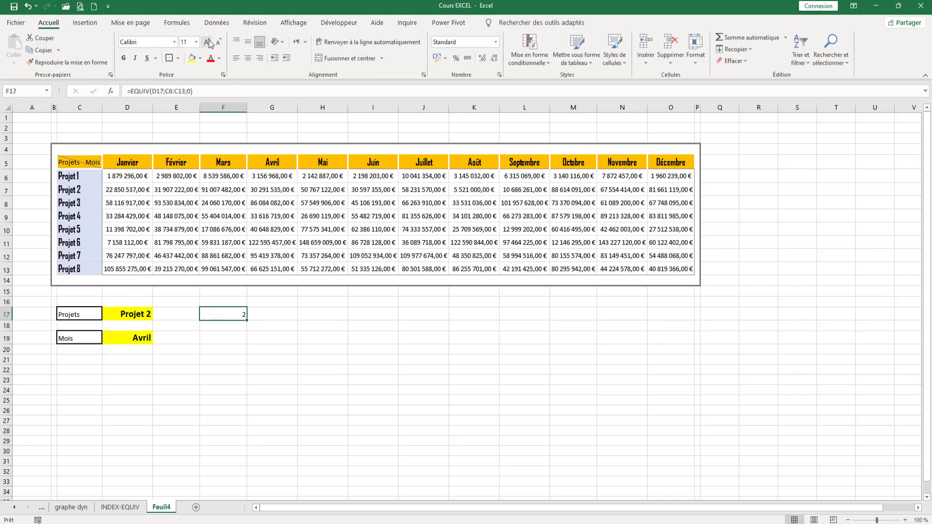
click(207, 42)
click(207, 43)
click(207, 42)
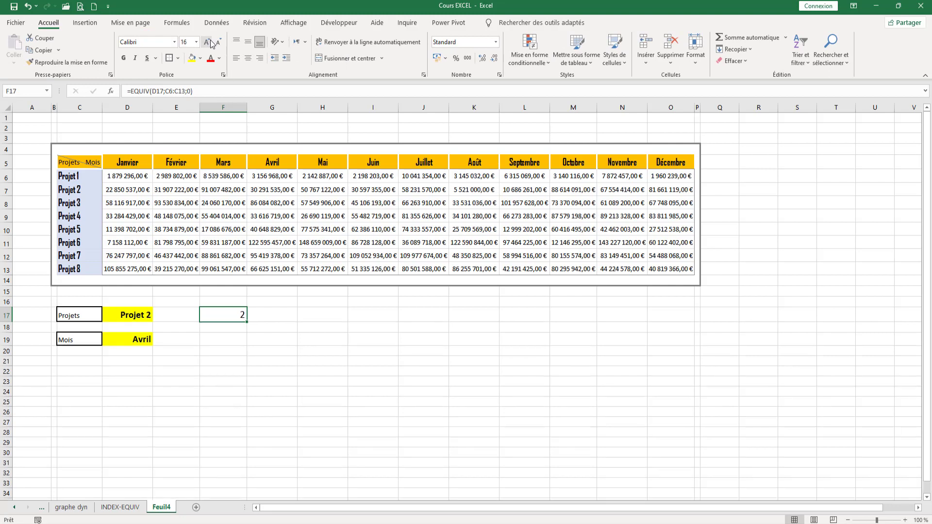
Step: Fill cell F17 with light grey and apply a thick outside border to it
click(200, 58)
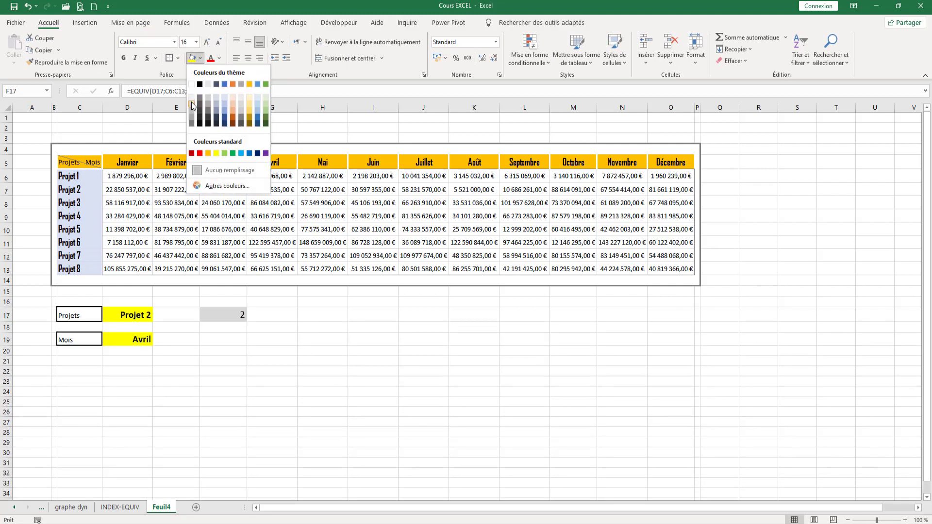
click(197, 102)
click(169, 59)
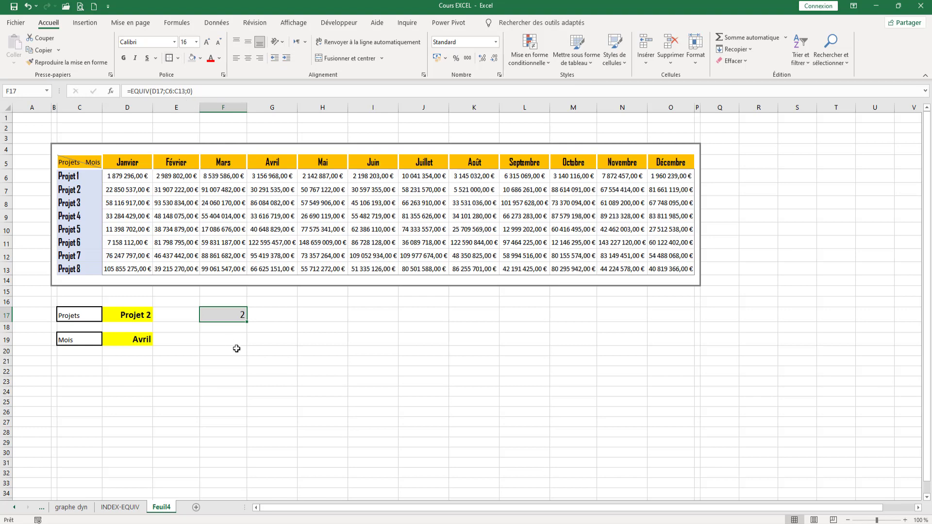
Step: Enter the formula =EQUIV(D19;D5:O5;0) in cell F19 to find the selected month's position with an exact match
click(242, 342)
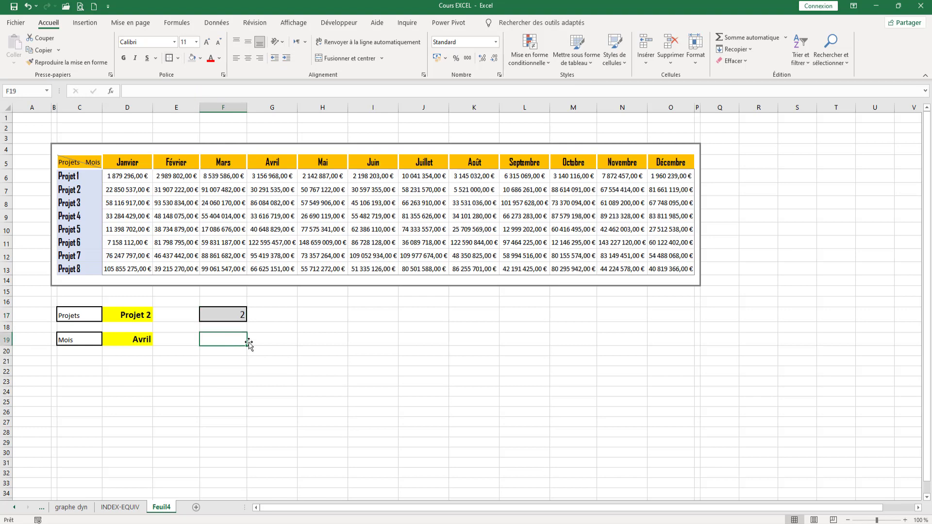
text(=eq)
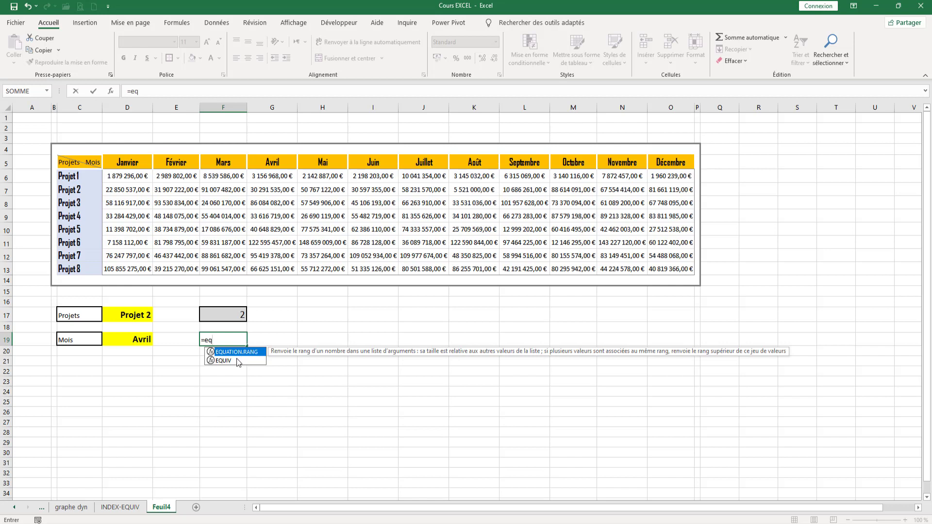
double_click(232, 360)
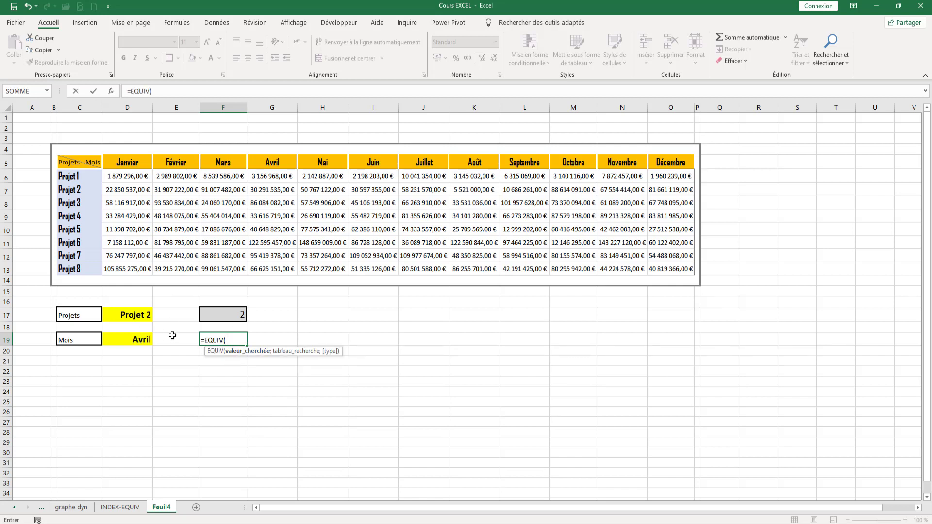
click(139, 341)
text(;)
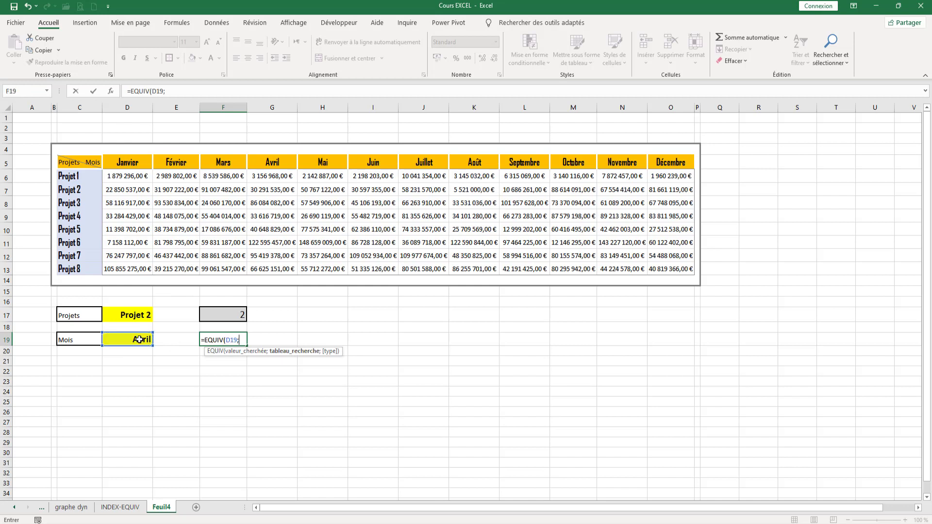
drag(124, 165, 673, 163)
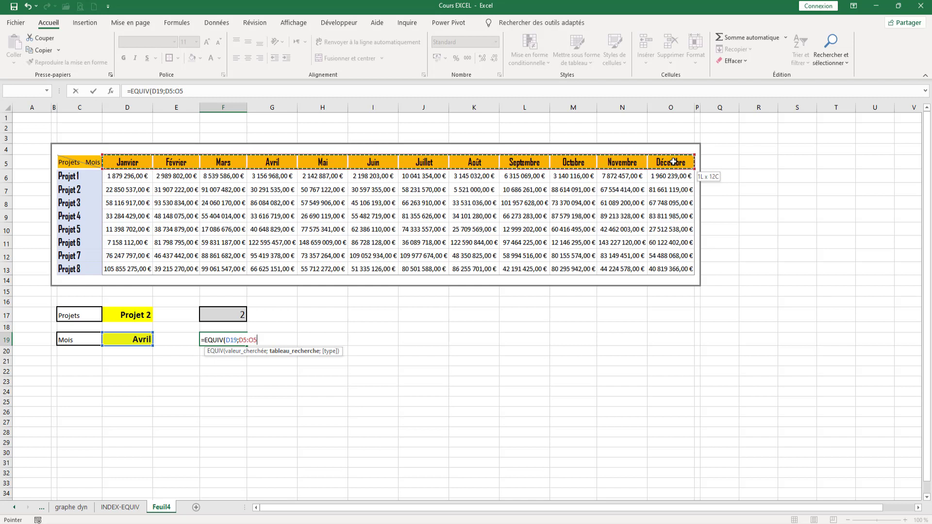
drag(672, 162, 673, 163)
text(;)
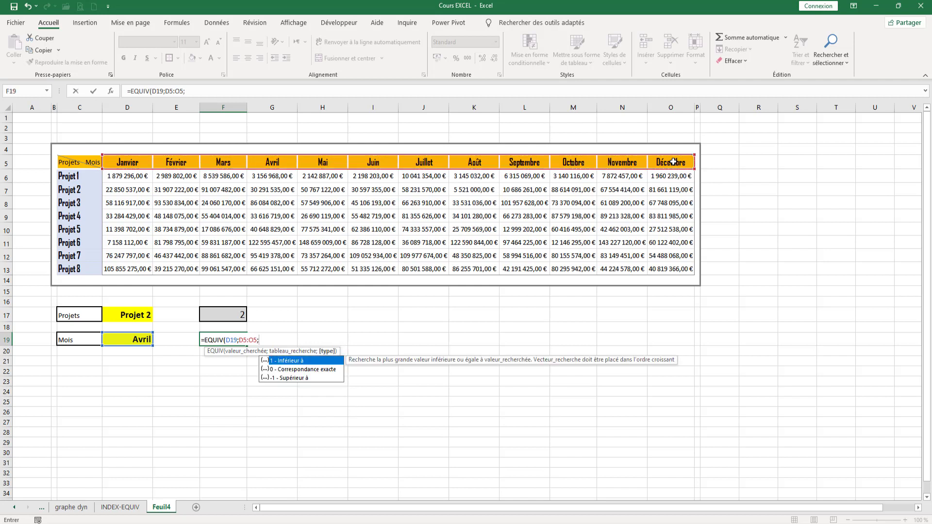
double_click(337, 369)
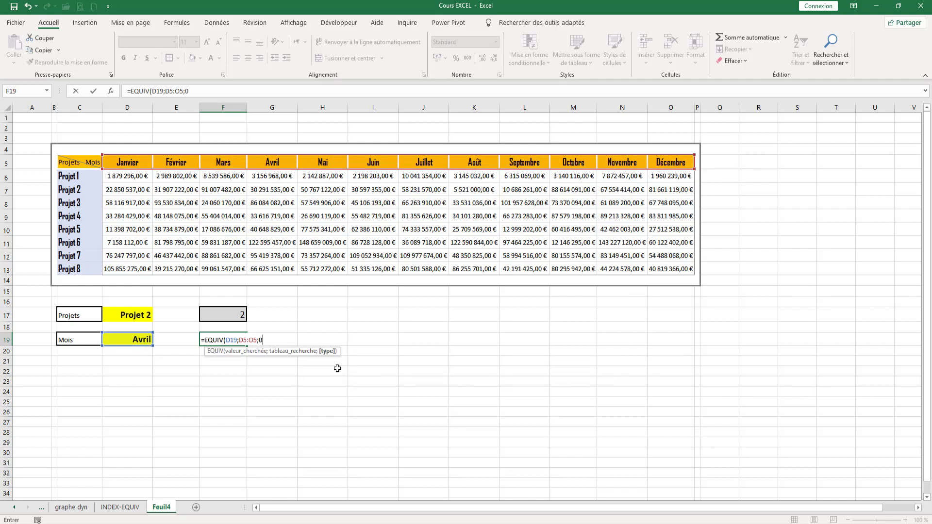
text())
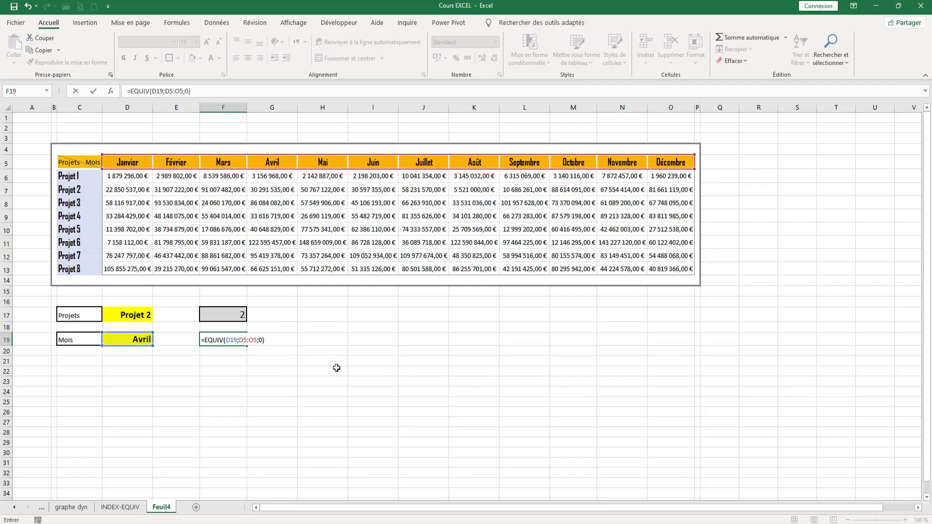
key(Return)
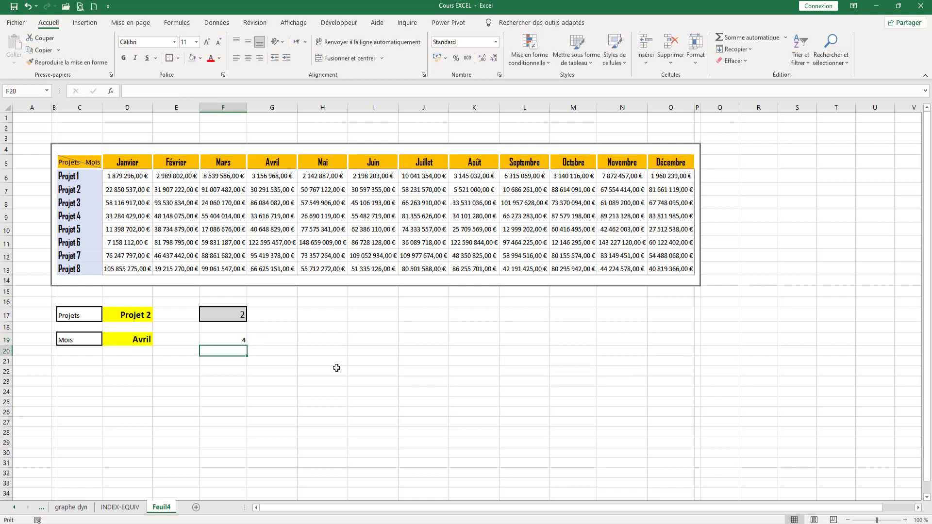
Step: Copy the formatting of the project position in cell F17 onto the month position in cell F19
click(224, 316)
click(68, 62)
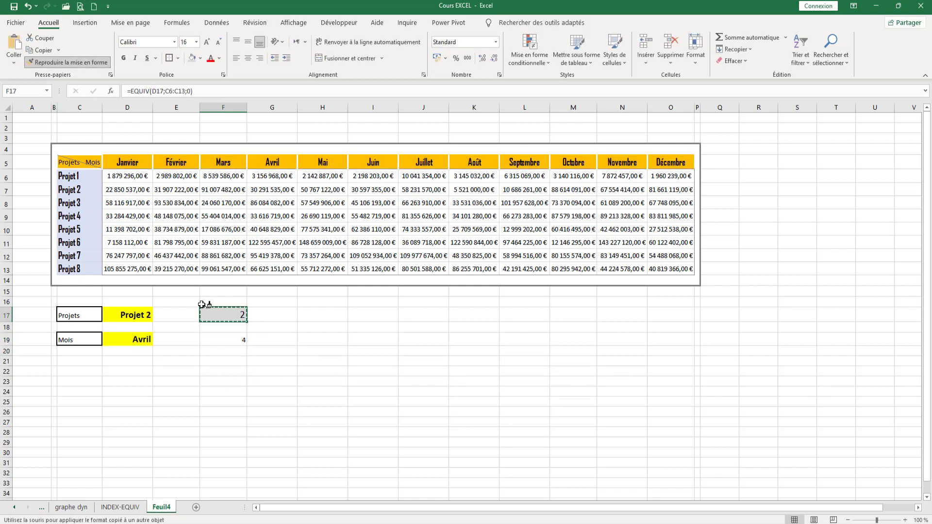
click(223, 339)
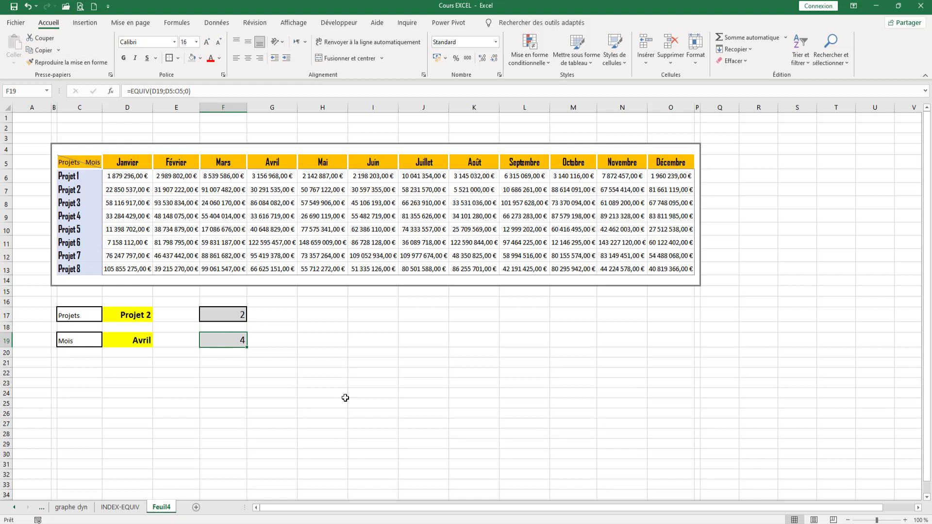
Step: Enter the label "Montant facturé" in cell I18
click(372, 326)
text(Mo)
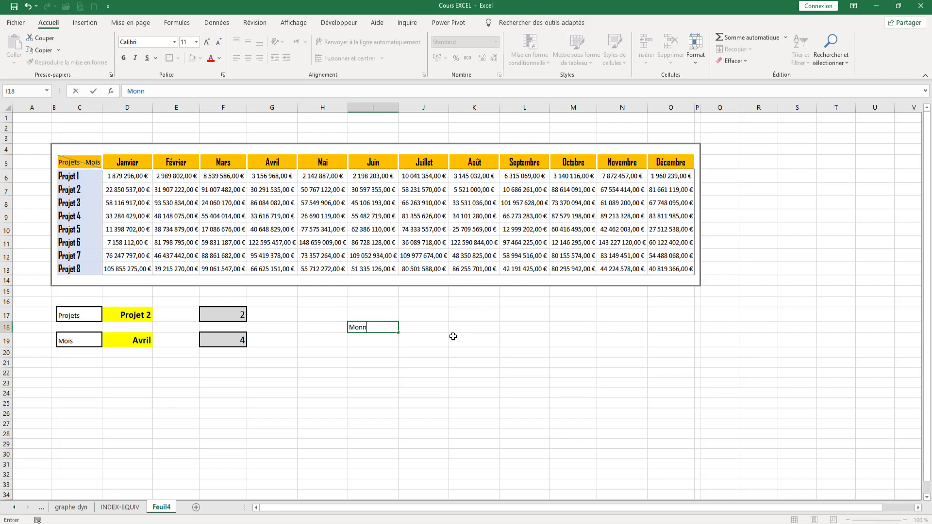
text(ntant facturé)
Step: Fill cell J18, beside the Montant facturé label, with orange
click(443, 331)
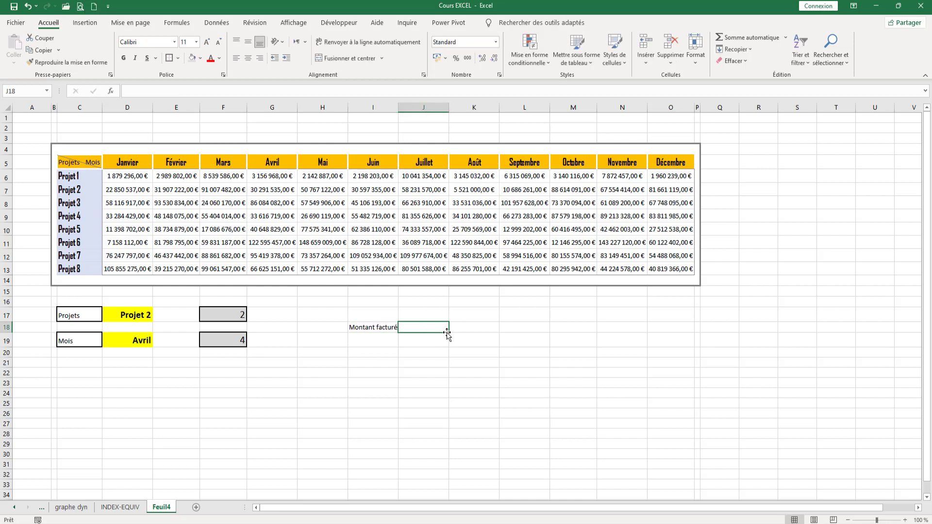
click(200, 58)
click(208, 154)
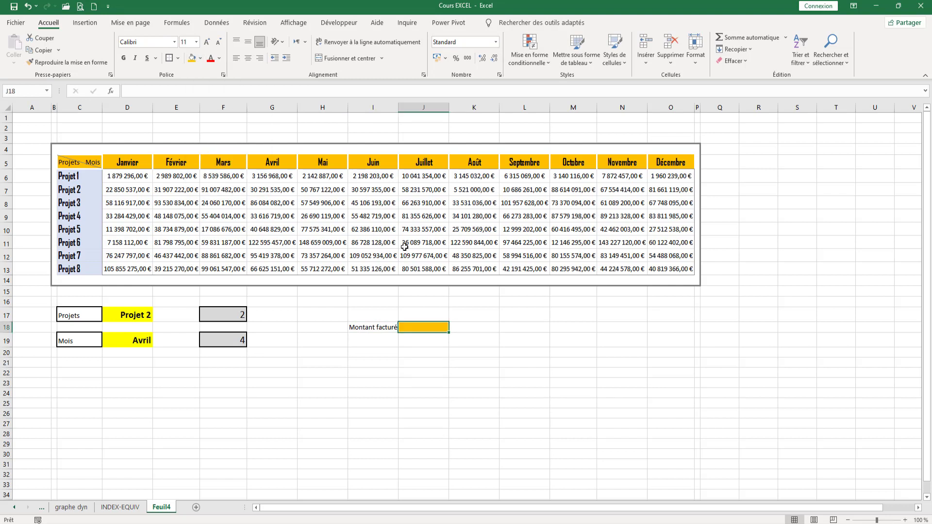
key(Return)
Step: Enter the formula =INDEX(D6:O13;F17;F19) in cell J18 to return the invoiced amount for the selected project and month
click(430, 329)
text(=)
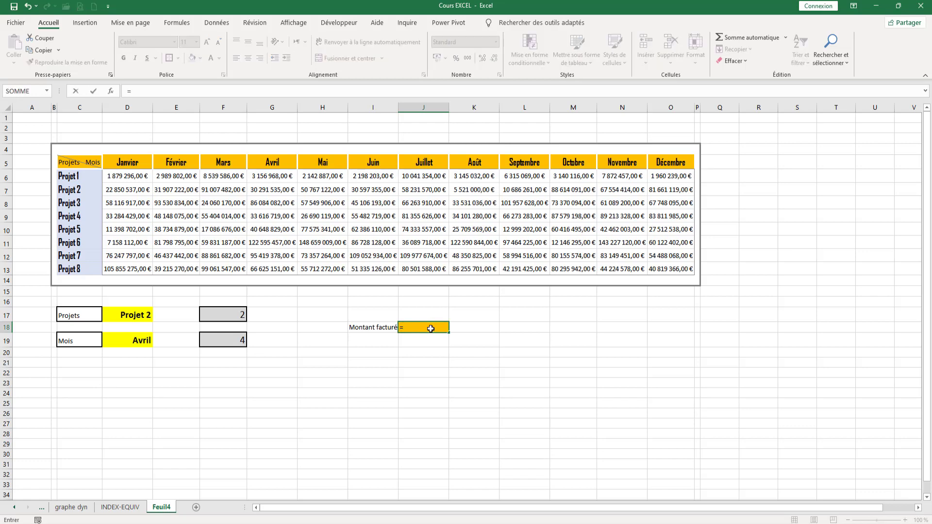
text(inde)
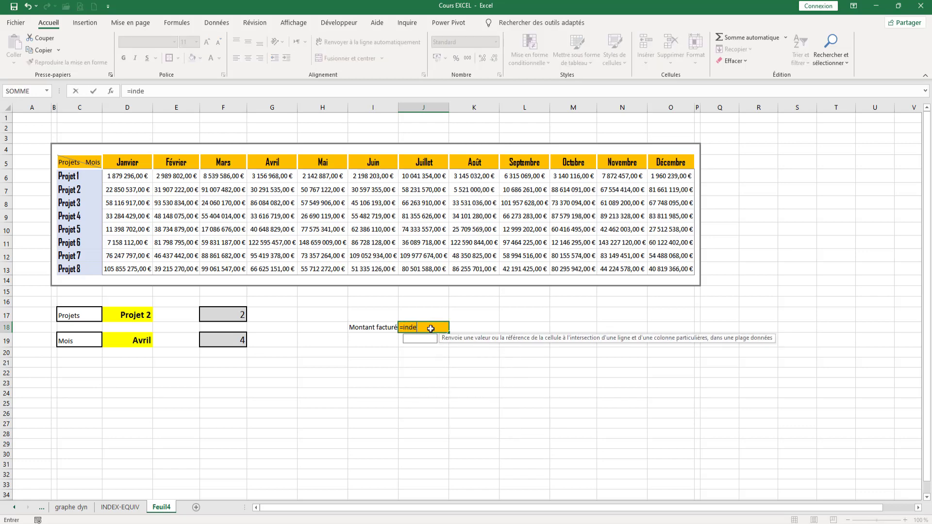
text(x()
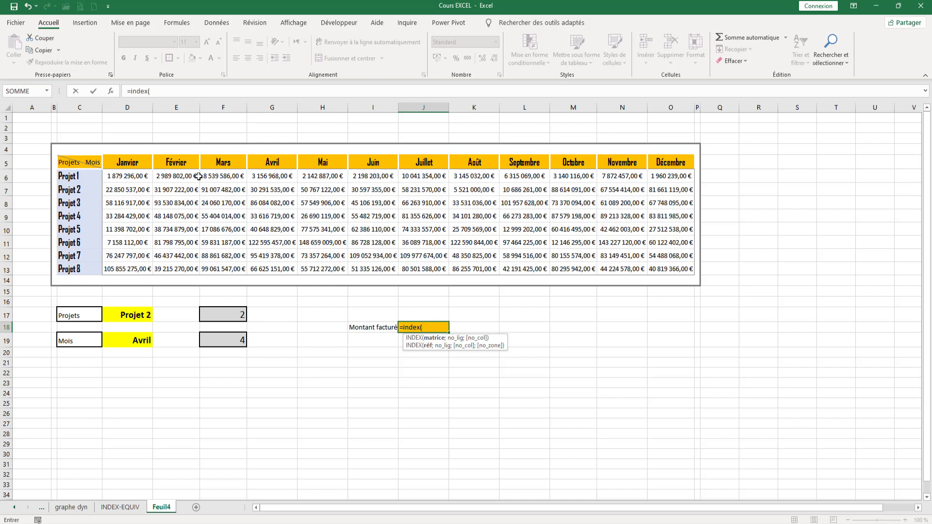
drag(141, 175, 638, 260)
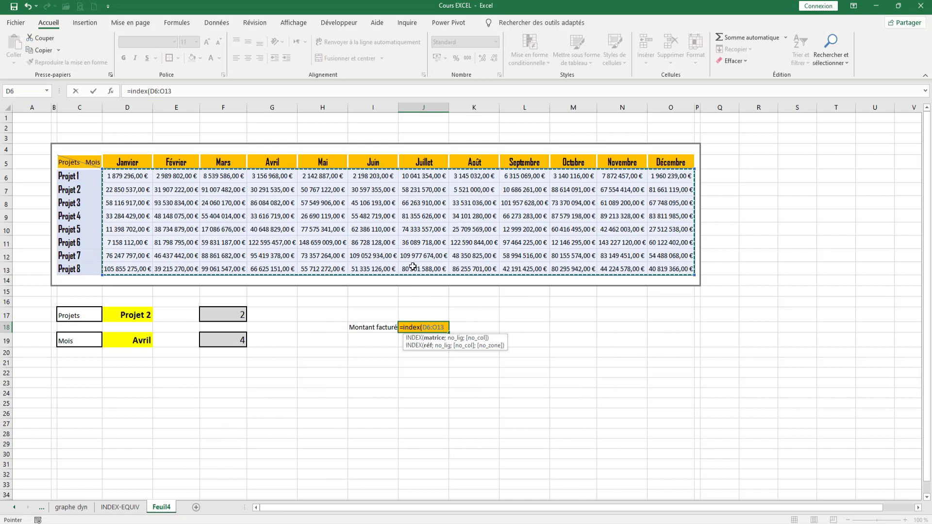
text(;)
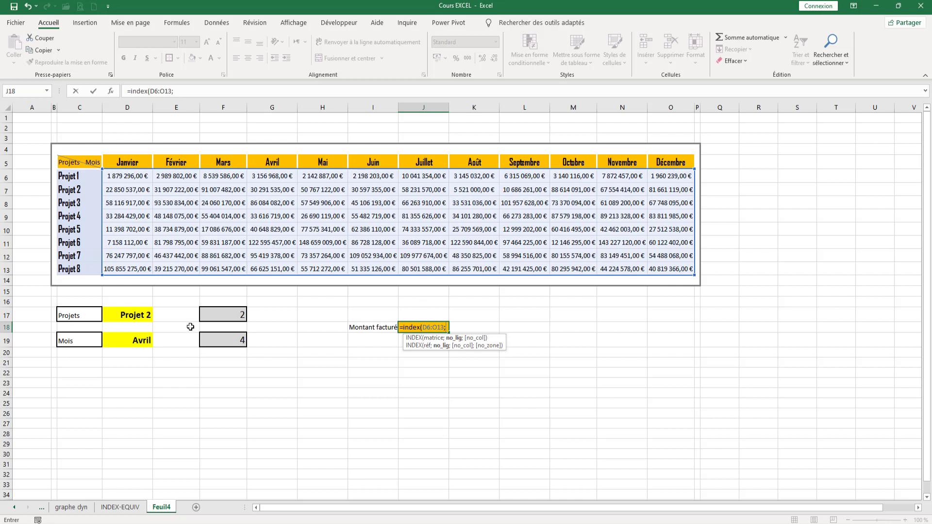
click(220, 314)
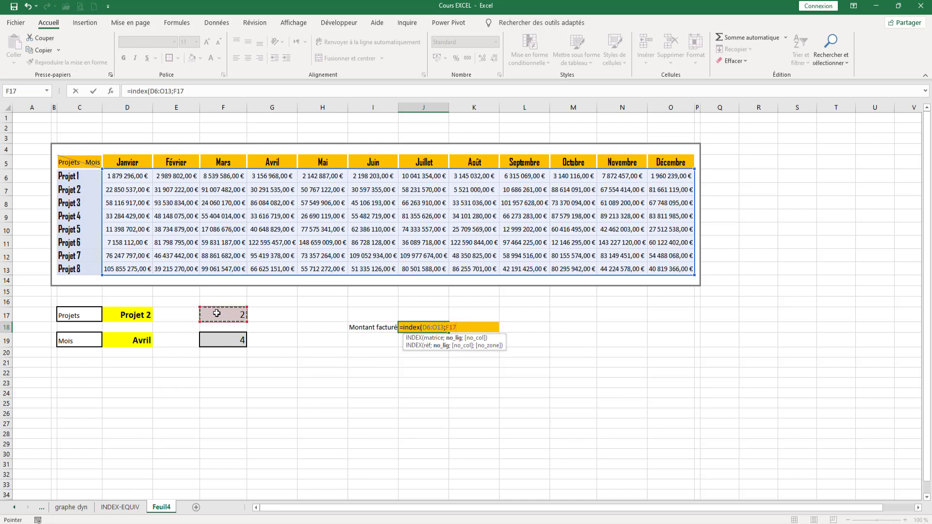
text(;)
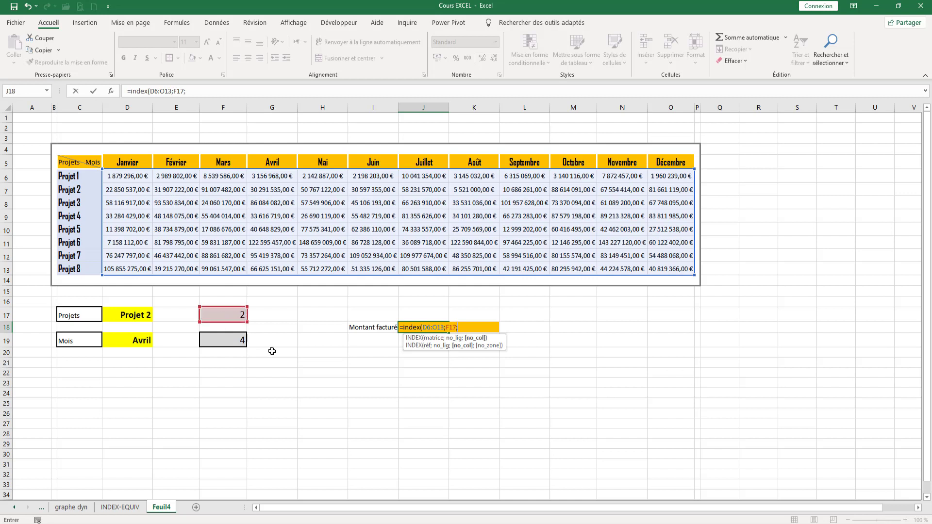
click(227, 341)
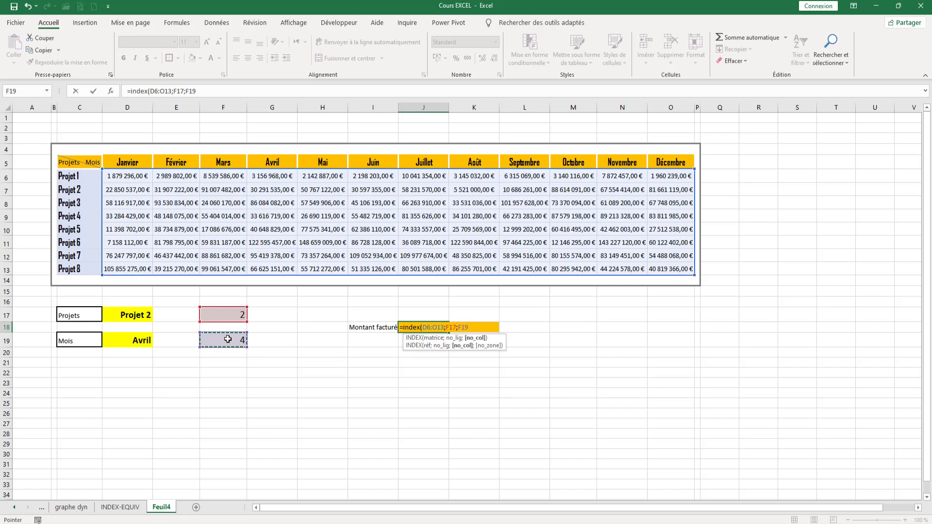
text(;)
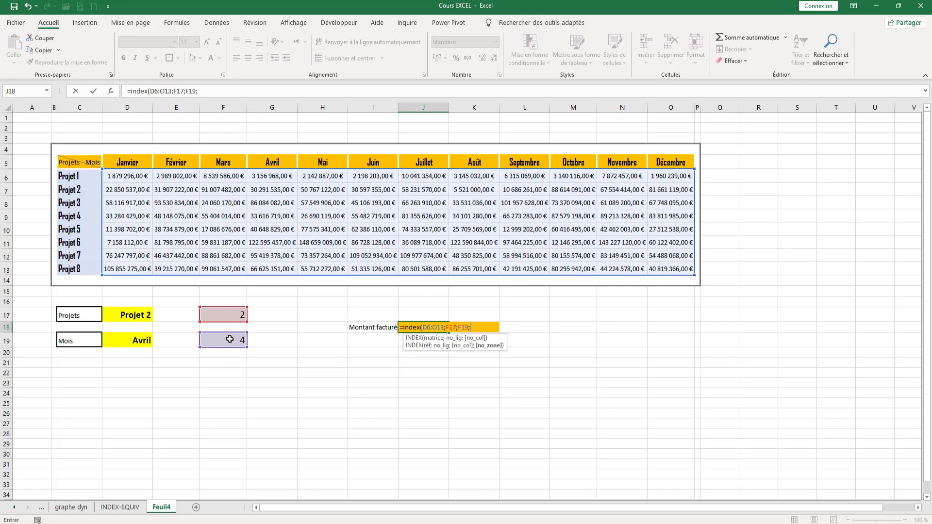
key(BackSpace)
key(Return)
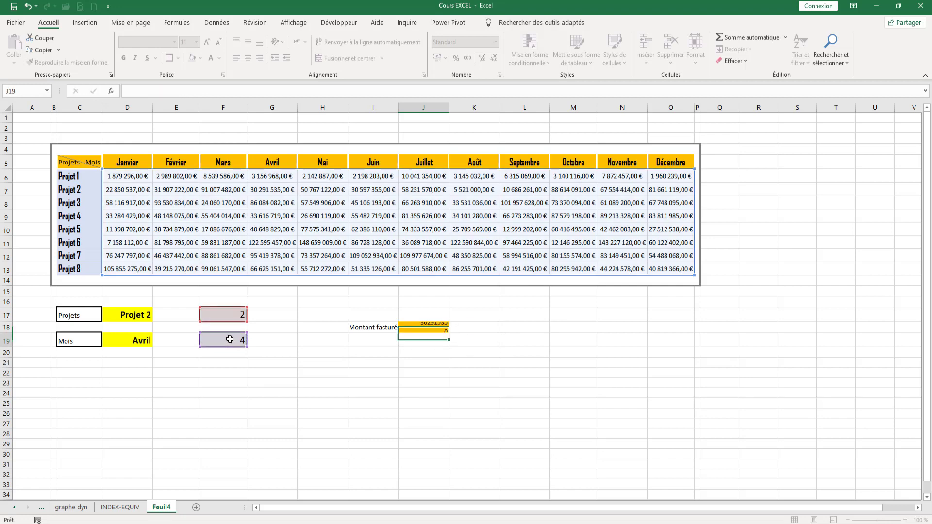
Step: Apply the Monétaire number format to the invoiced amount in J18 and check it against the Projet 2 value for Avril
click(433, 323)
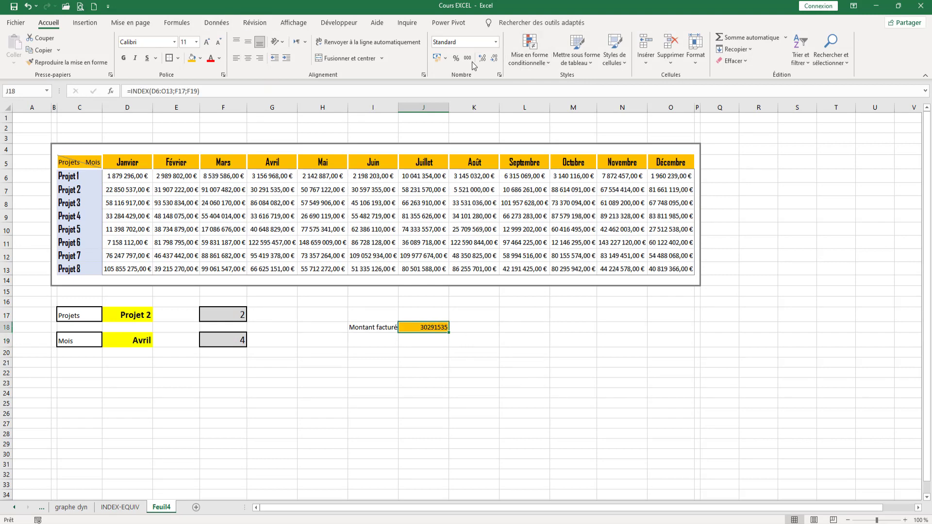
click(497, 43)
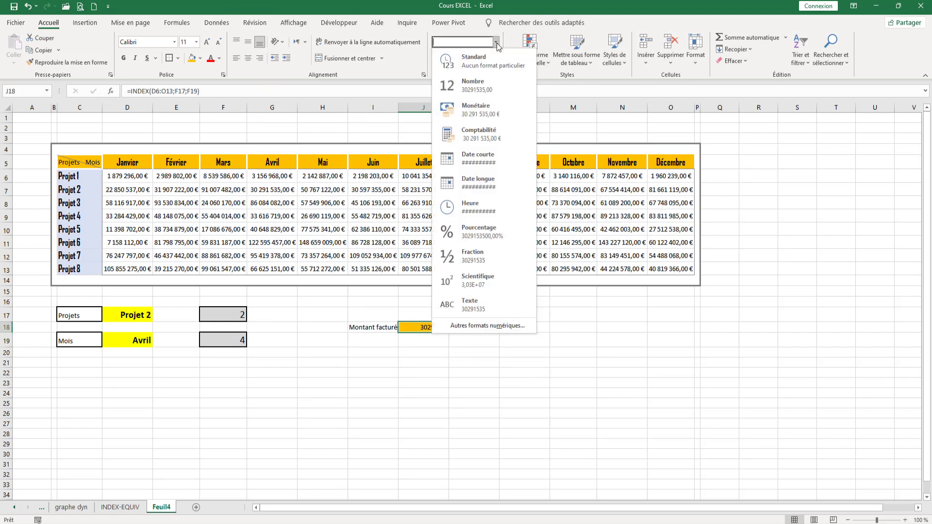
click(494, 110)
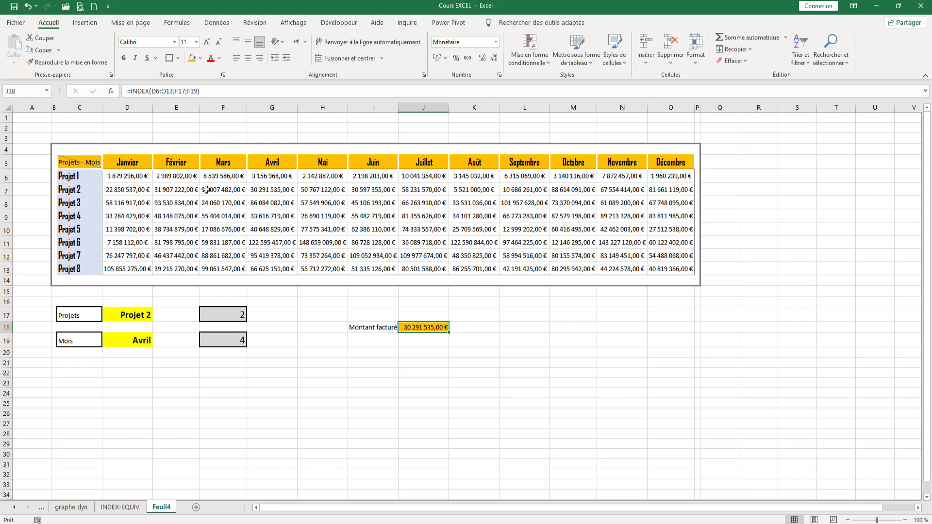
click(271, 191)
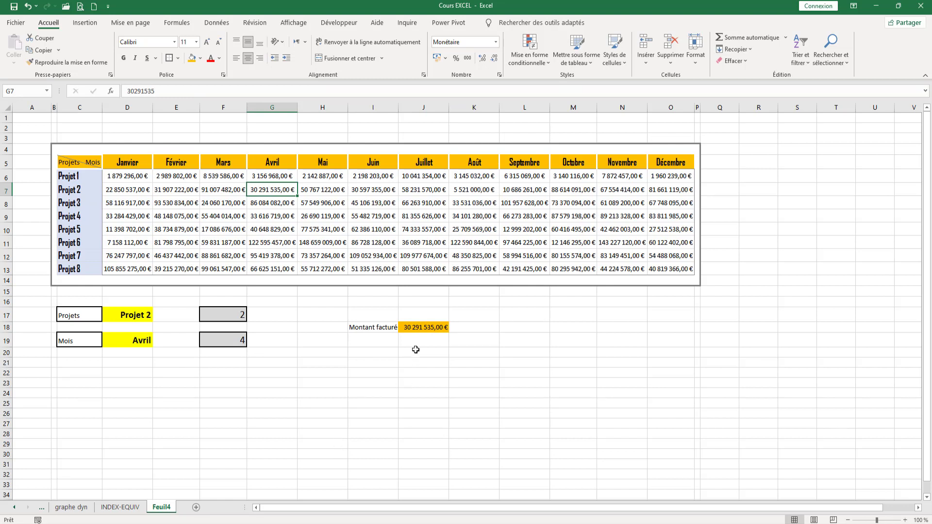
Step: Make the invoiced amount in cell J18 bold and increase its font size to 12
click(415, 328)
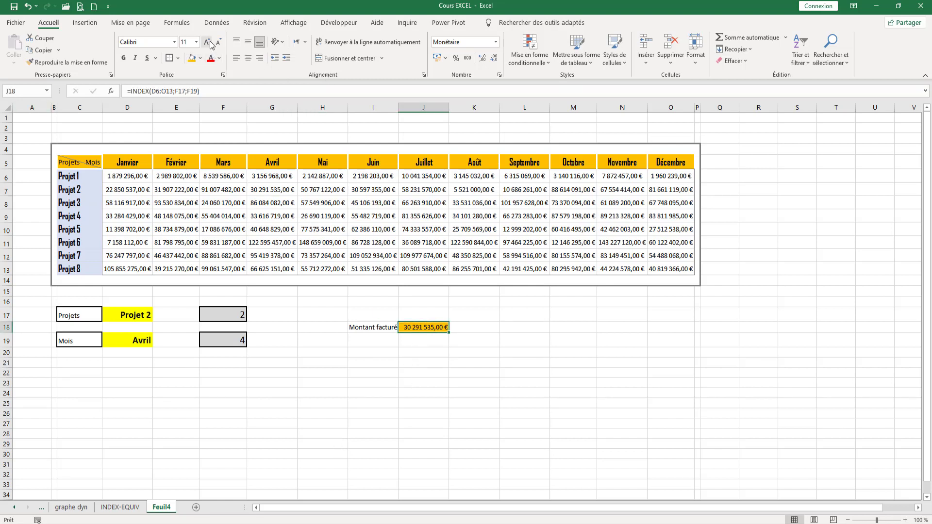
key(ctrl+g)
click(207, 42)
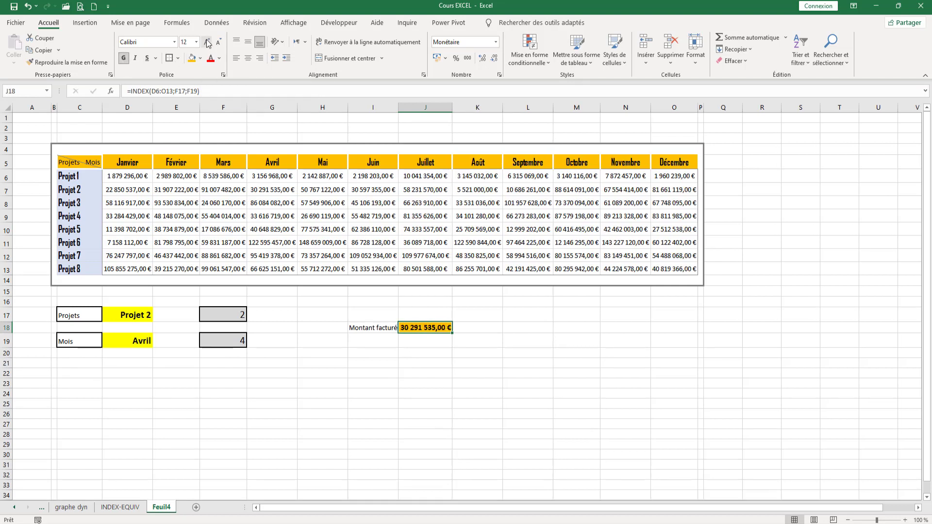
click(421, 381)
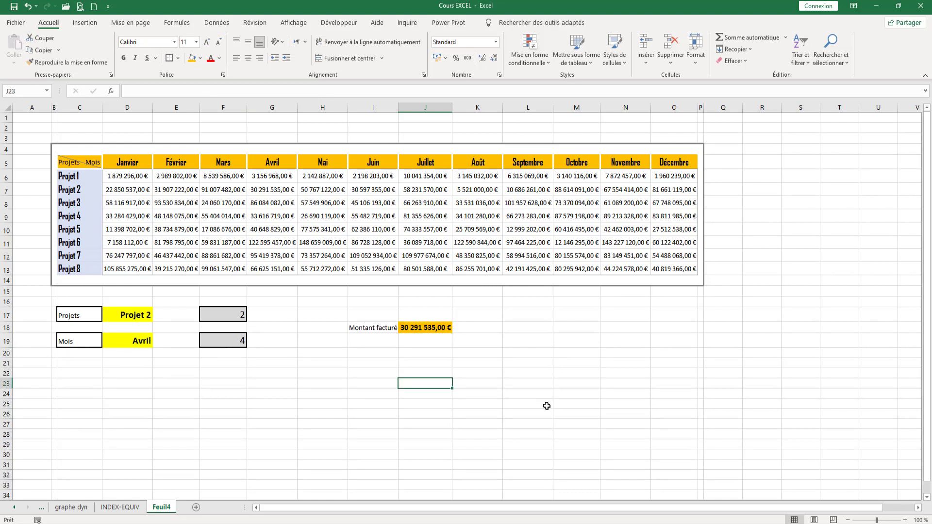
Step: Insert a 2D clustered column chart from cells I18:J18 and narrow it from its left edge
drag(365, 328, 449, 329)
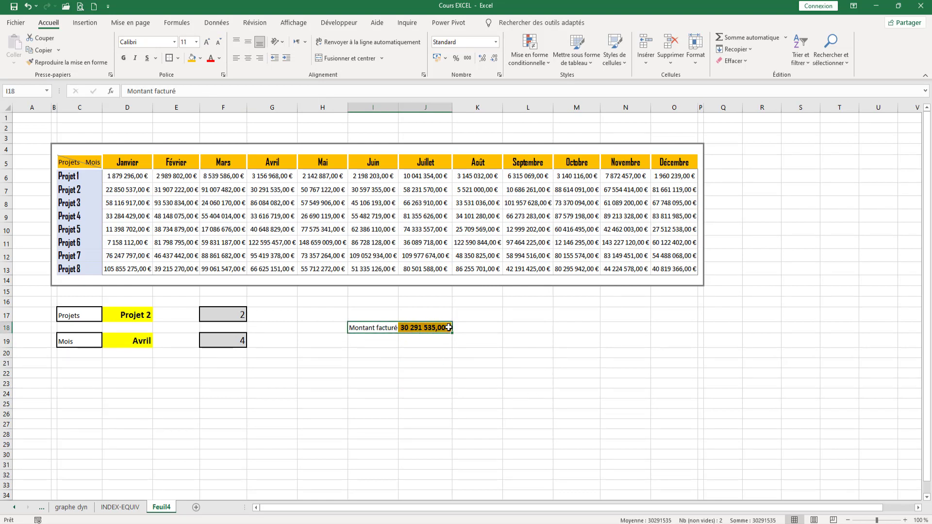
click(102, 23)
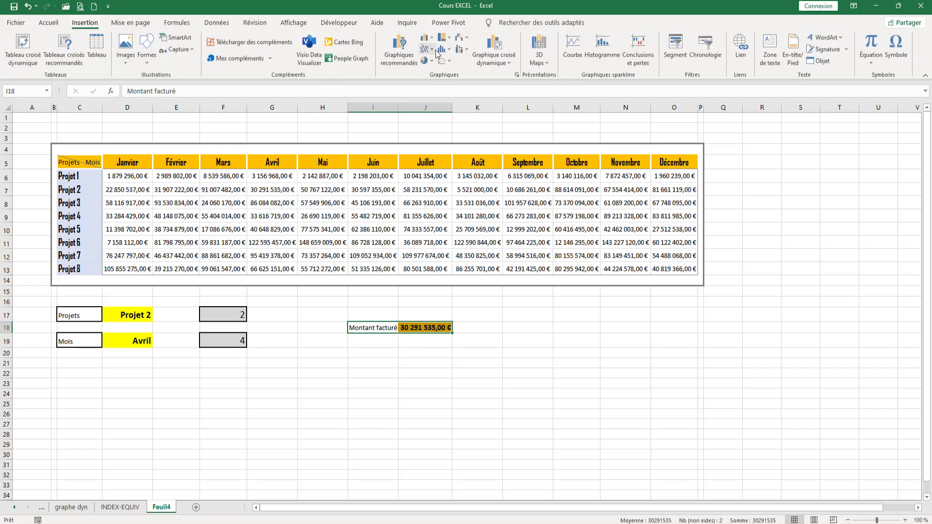
click(432, 41)
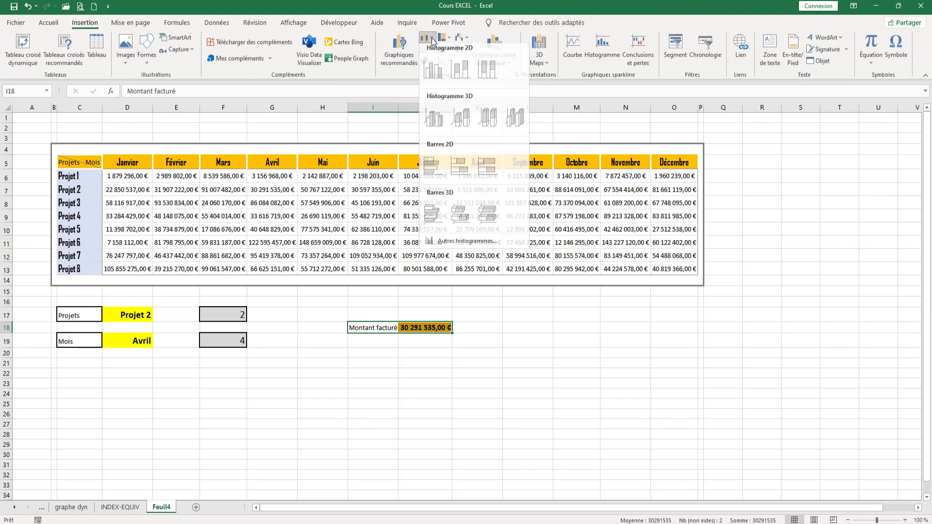
click(436, 80)
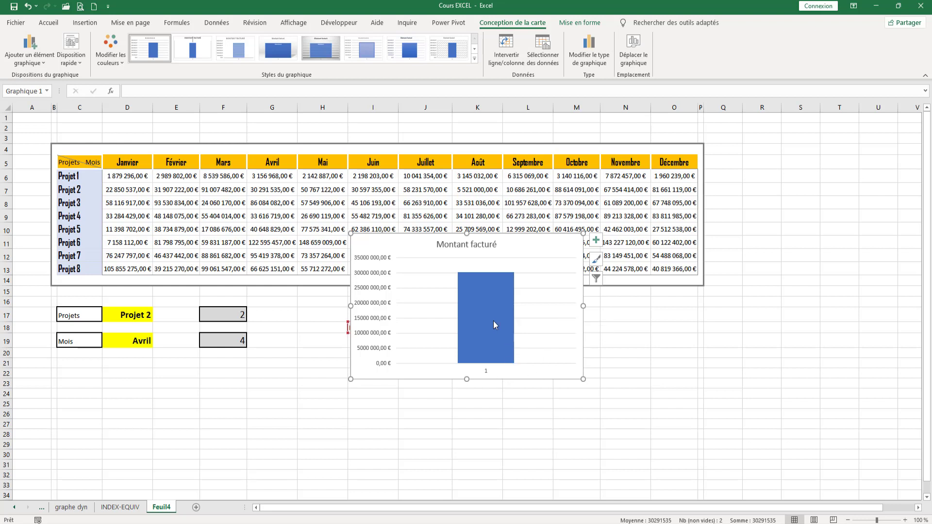
drag(350, 306, 425, 306)
Step: Give the Montant facturé chart's border rounded corners through the chart area formatting (Angles arrondis)
right_click(581, 348)
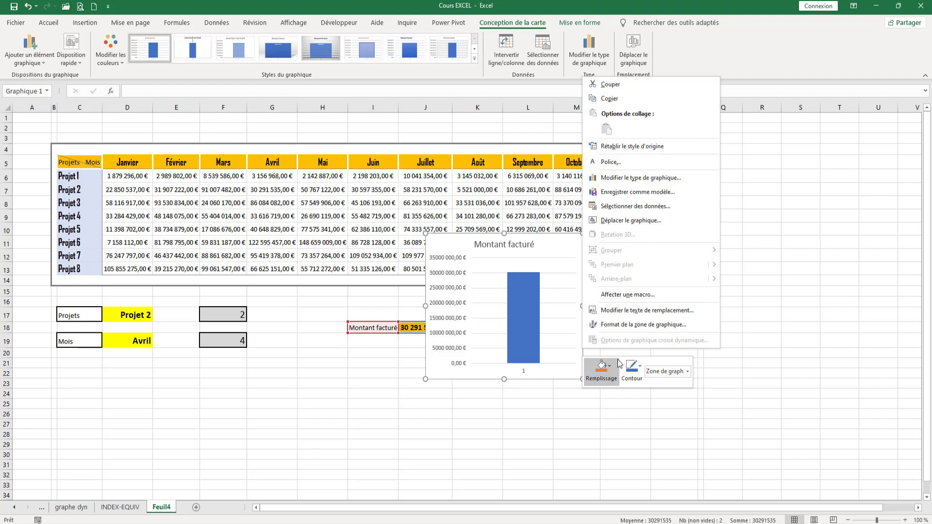
click(630, 325)
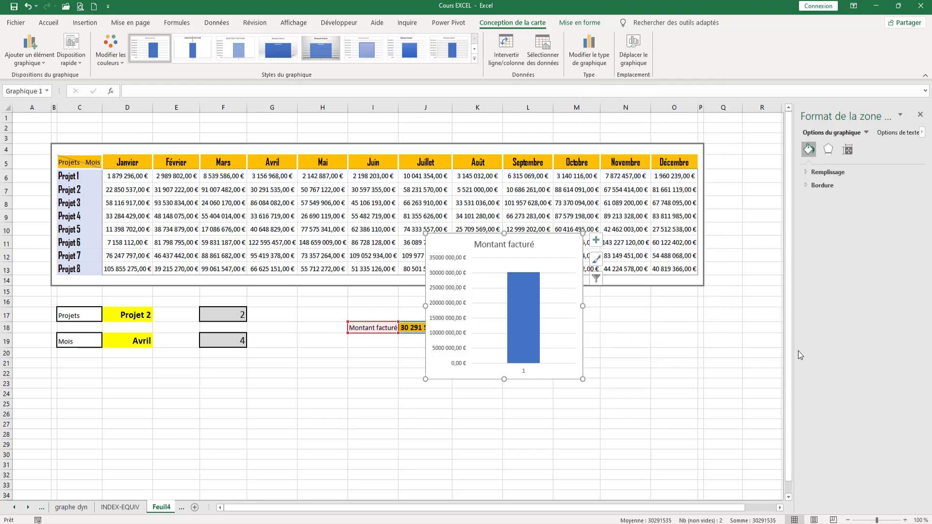
click(823, 173)
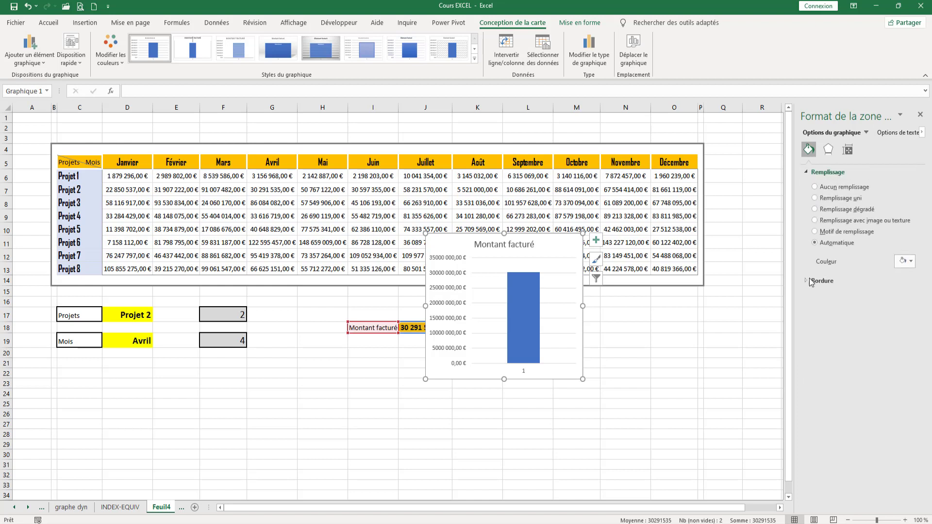
click(808, 282)
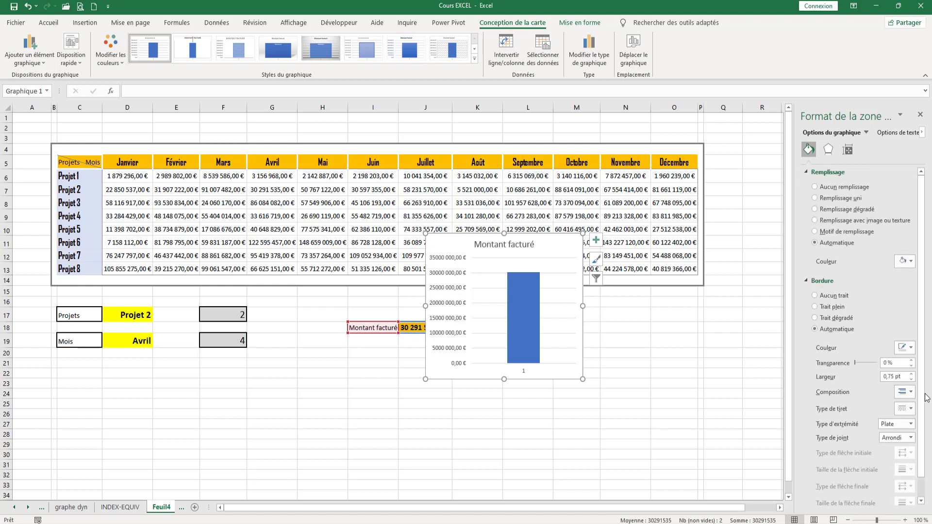
scroll(925, 398, down, 1)
click(844, 498)
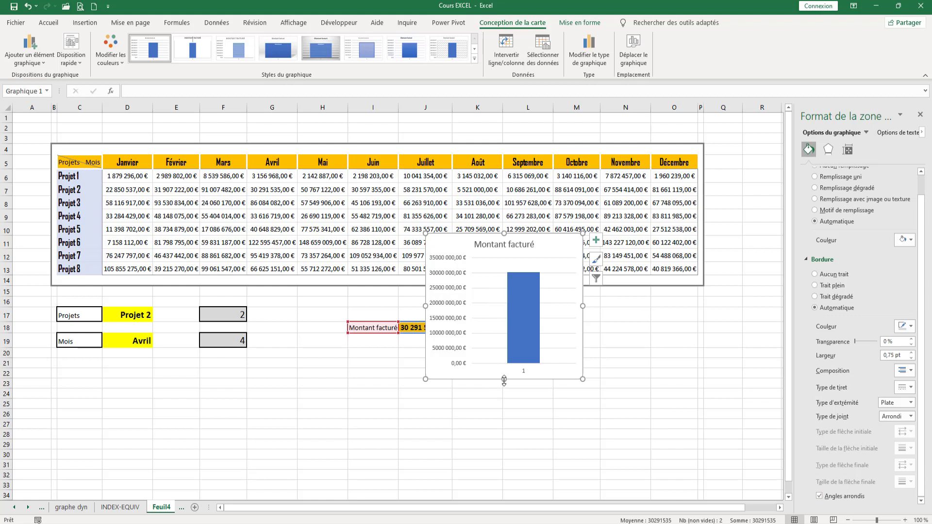
Step: Make the Montant facturé chart taller and narrower, and move it beside the data table over columns Q to T
drag(504, 380, 515, 453)
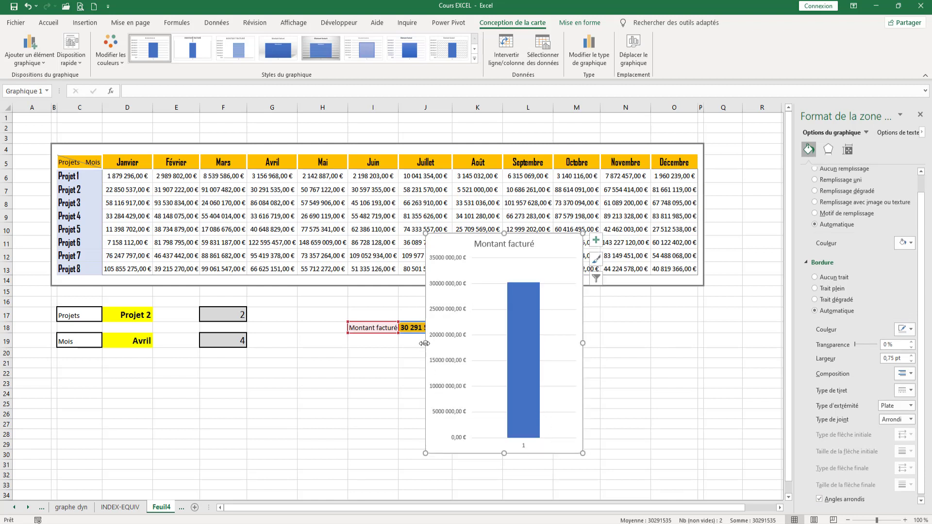
drag(425, 342, 445, 343)
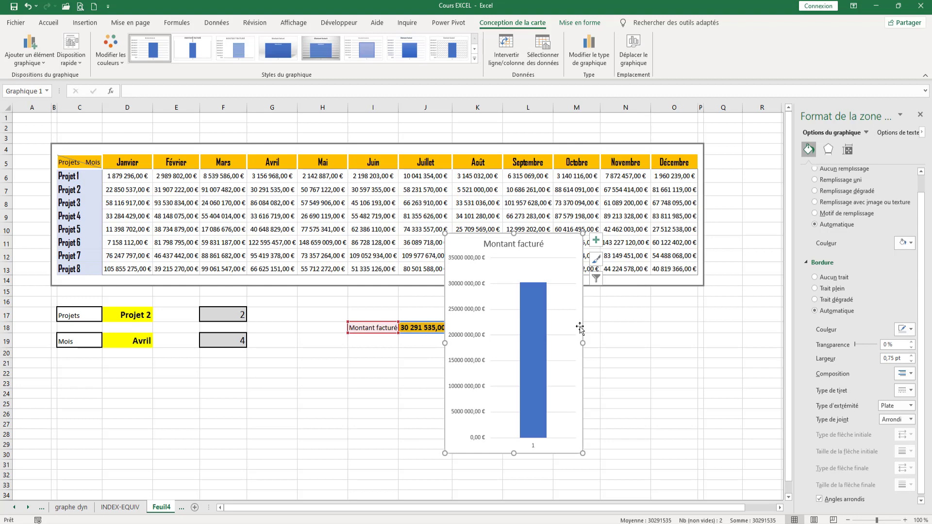
drag(580, 328, 761, 228)
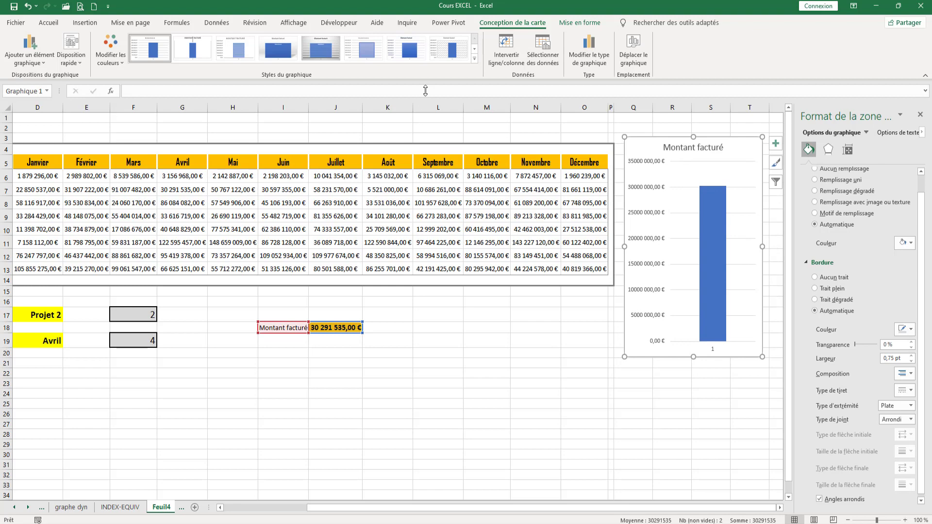
Step: Remove the main horizontal gridlines from the Montant facturé chart
click(475, 59)
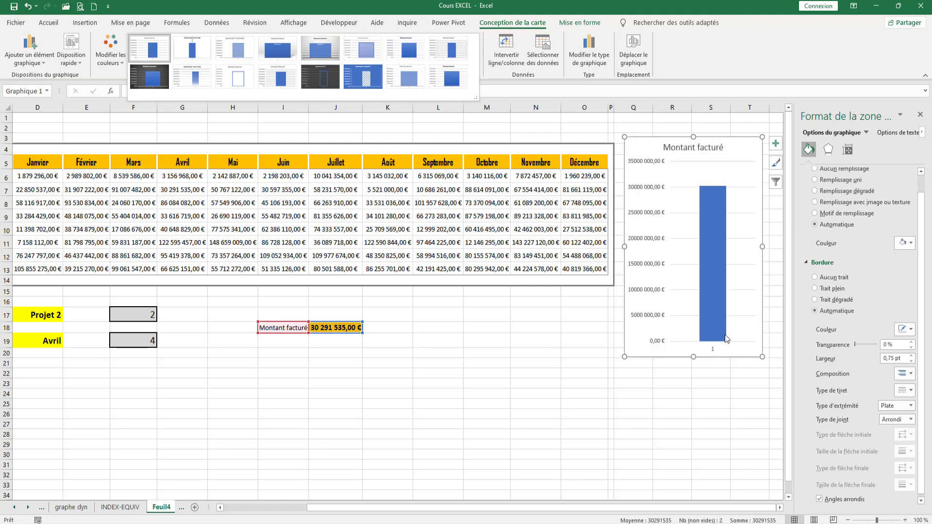
click(683, 193)
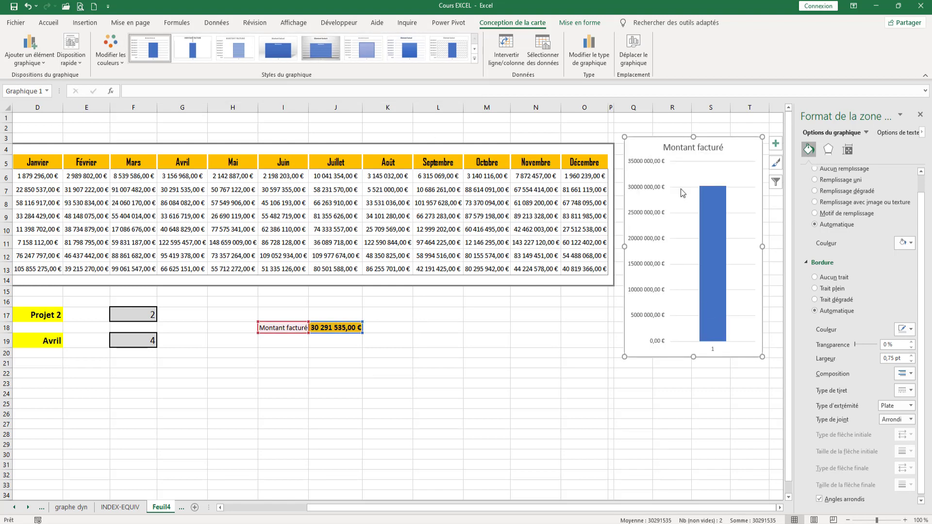
click(681, 188)
click(680, 196)
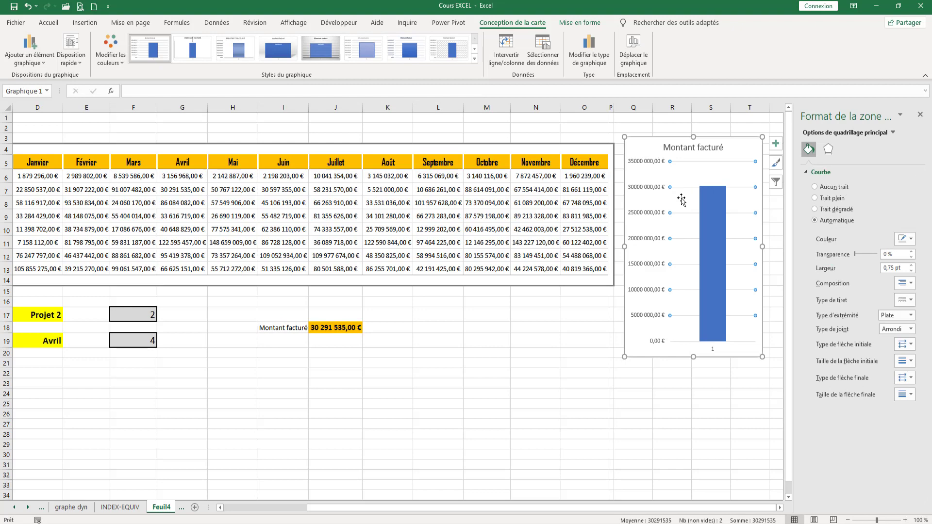
Step: Set the display units of the chart's vertical axis to Millions in the axis options
click(655, 253)
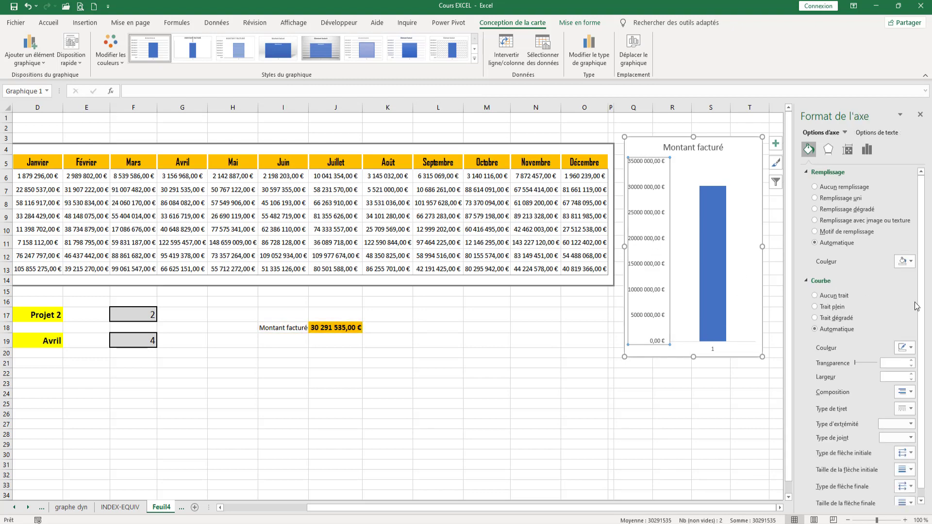
click(866, 149)
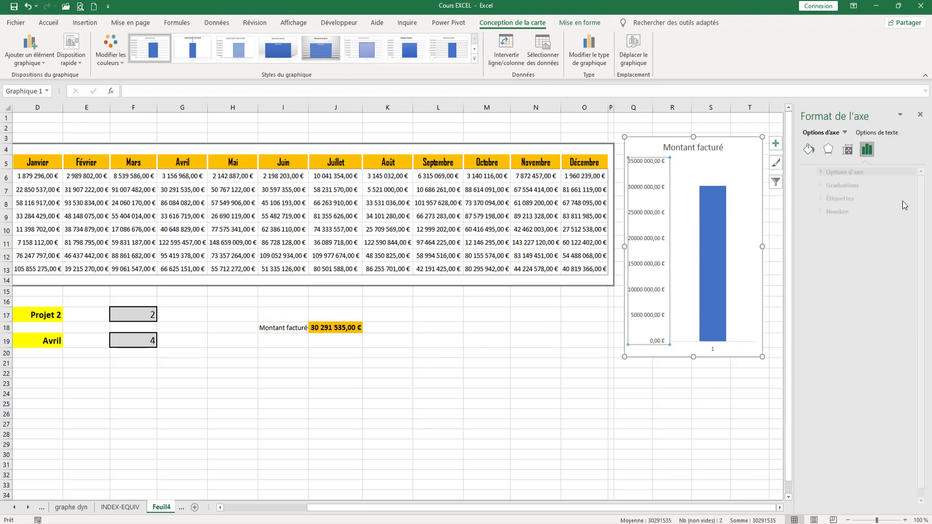
click(806, 172)
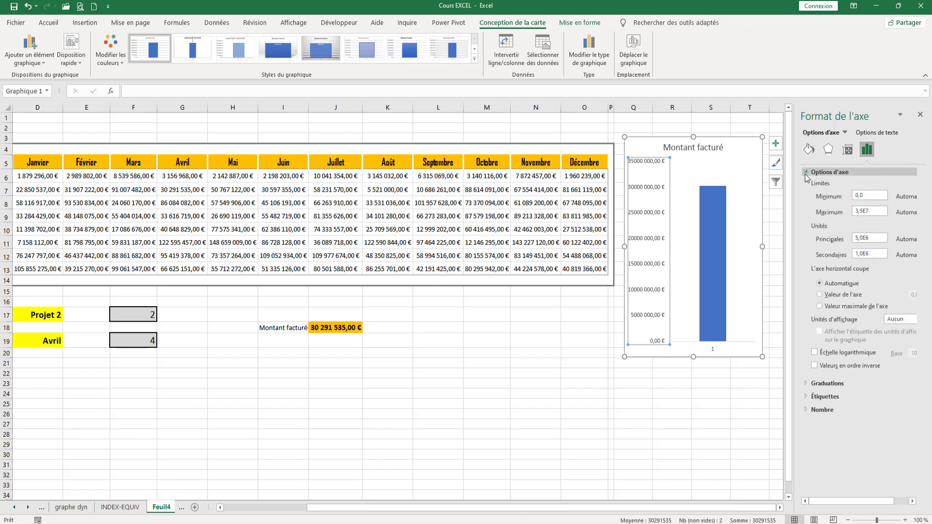
click(808, 383)
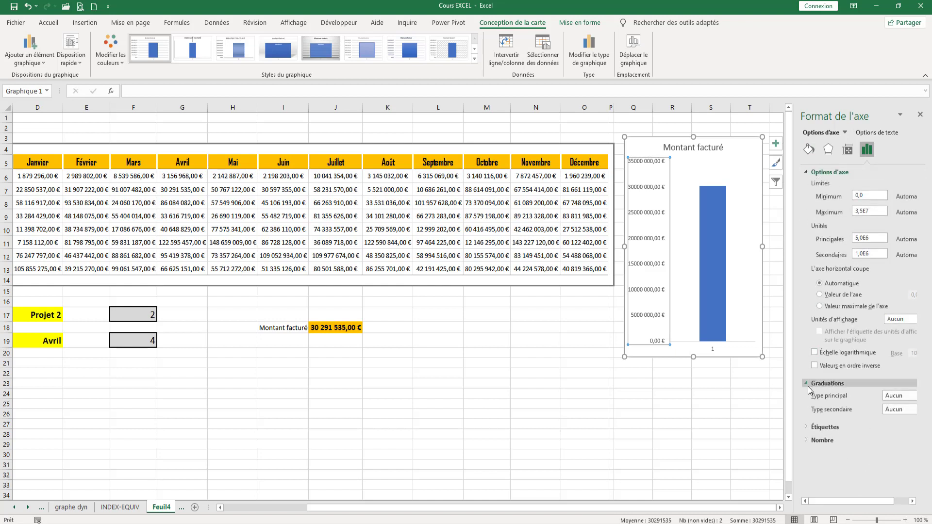
click(805, 429)
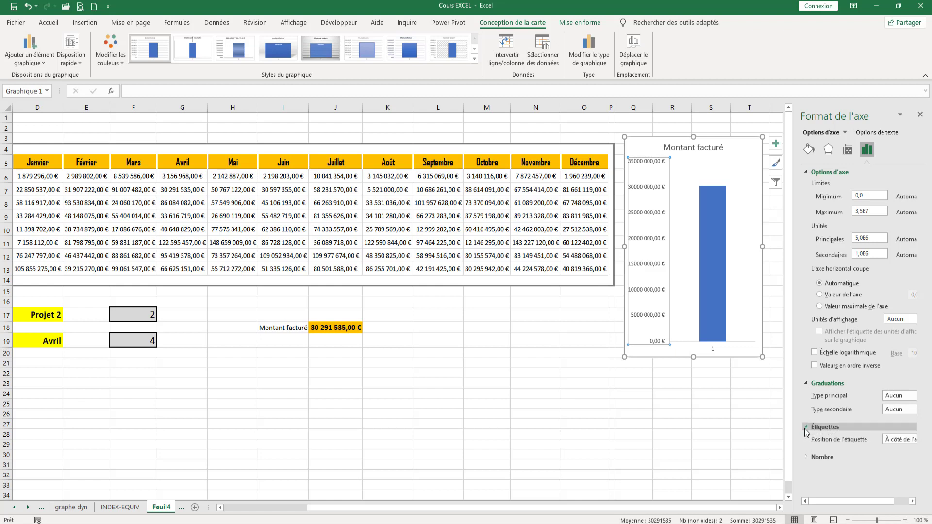
click(806, 457)
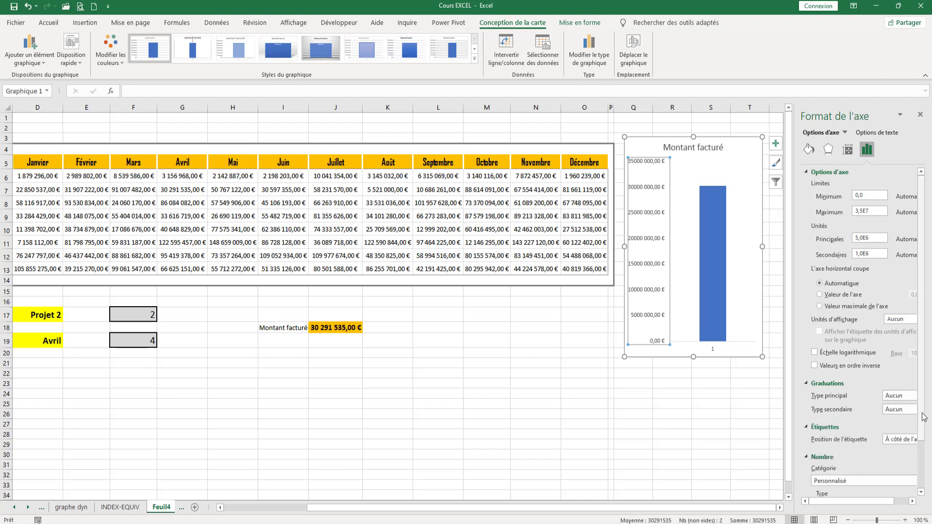
scroll(915, 462, down, 2)
scroll(915, 461, down, 1)
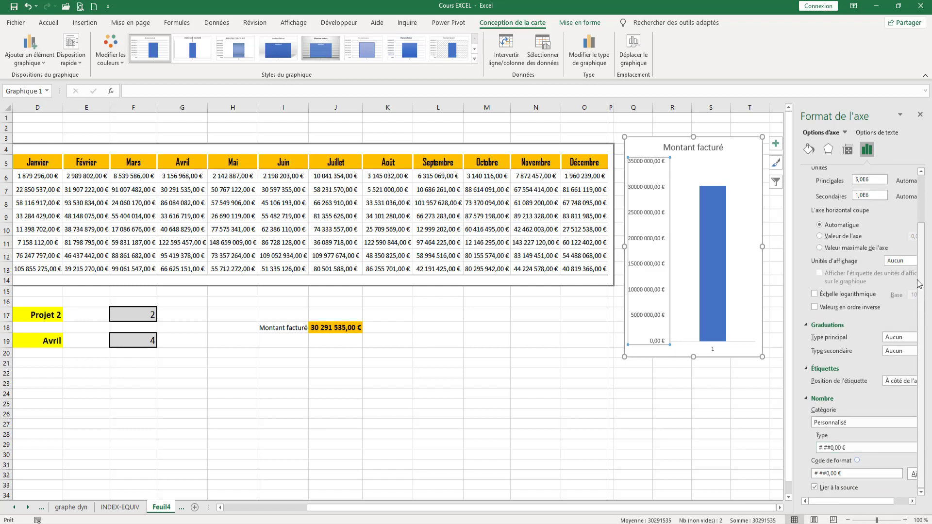
click(892, 261)
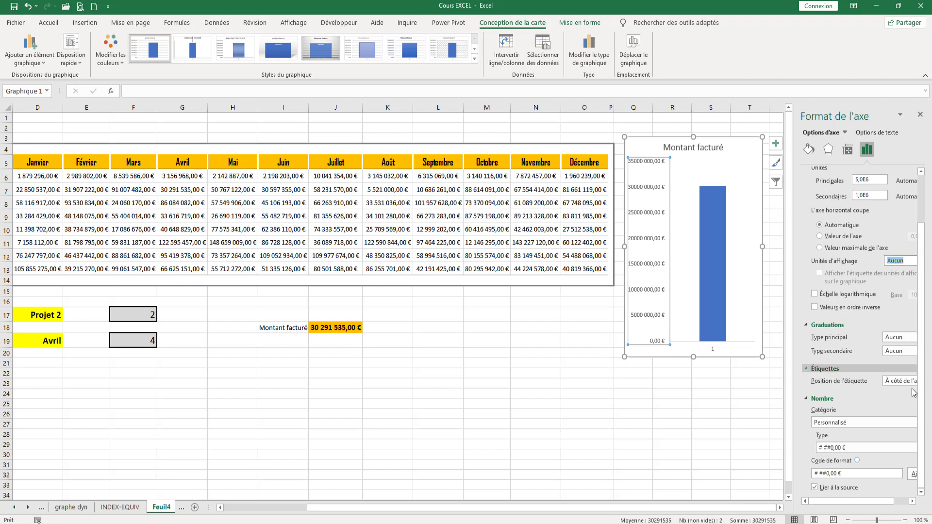
drag(830, 504, 844, 504)
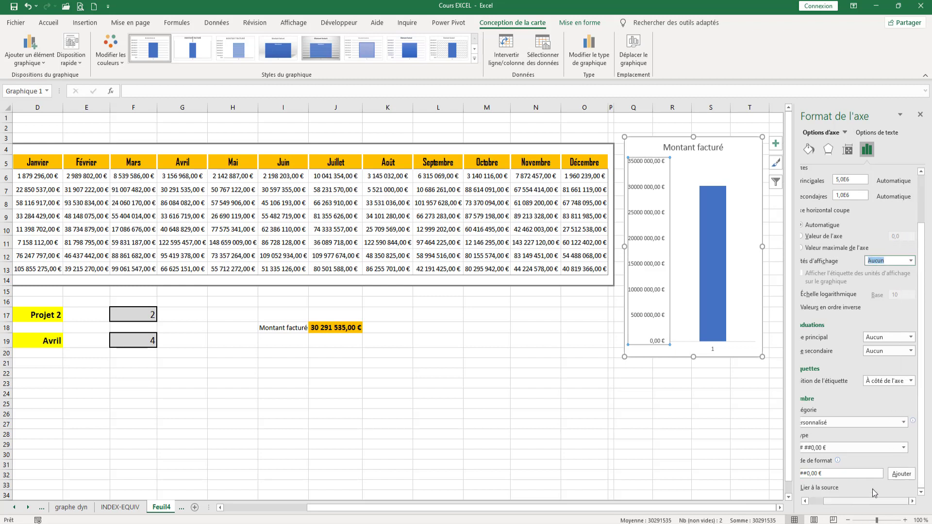
click(911, 260)
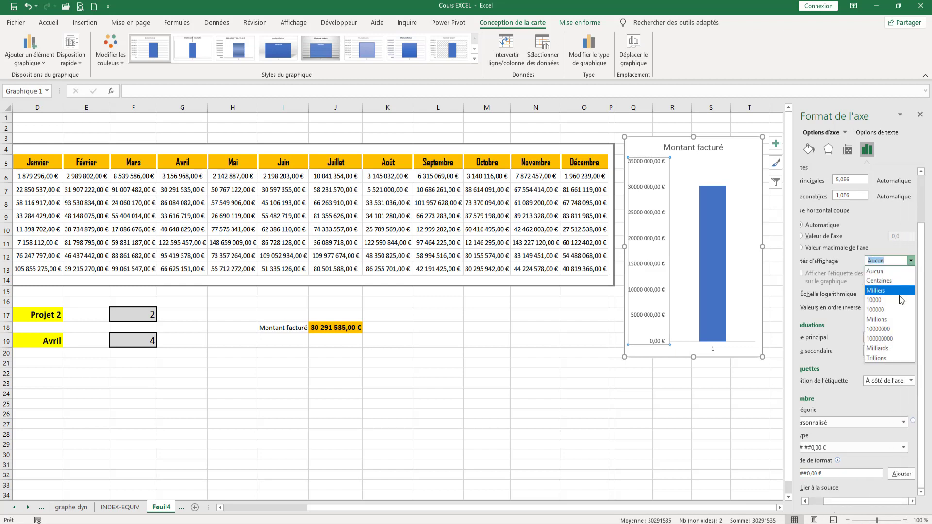
click(899, 320)
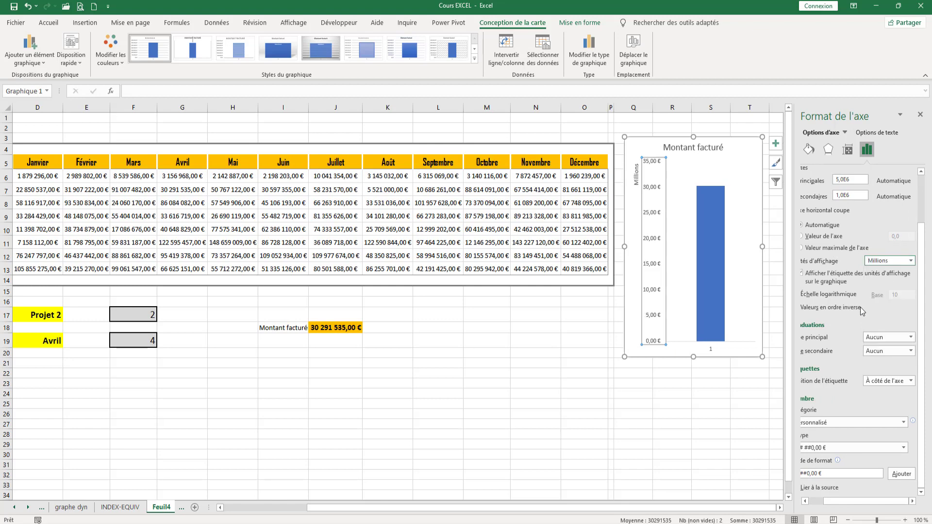
Step: Give the chart's Montant facturé column a solid fill in standard orange
click(711, 213)
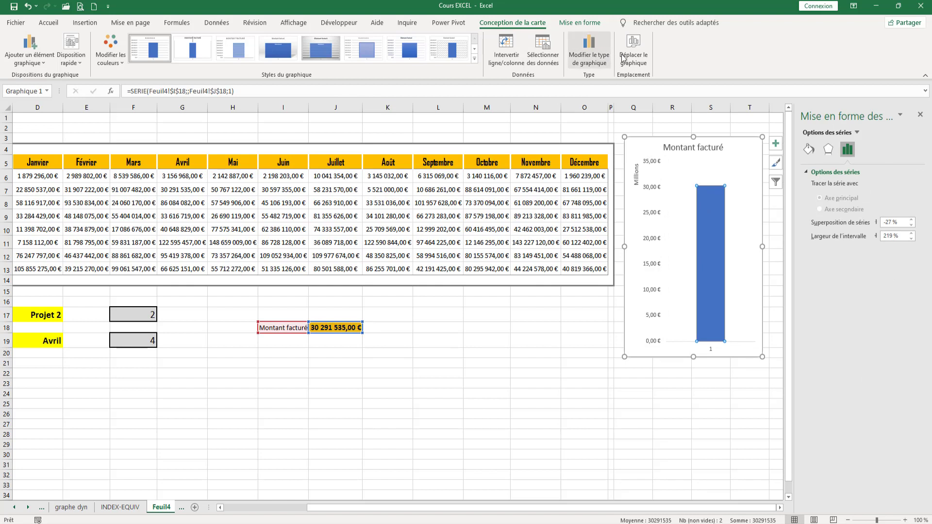
click(808, 150)
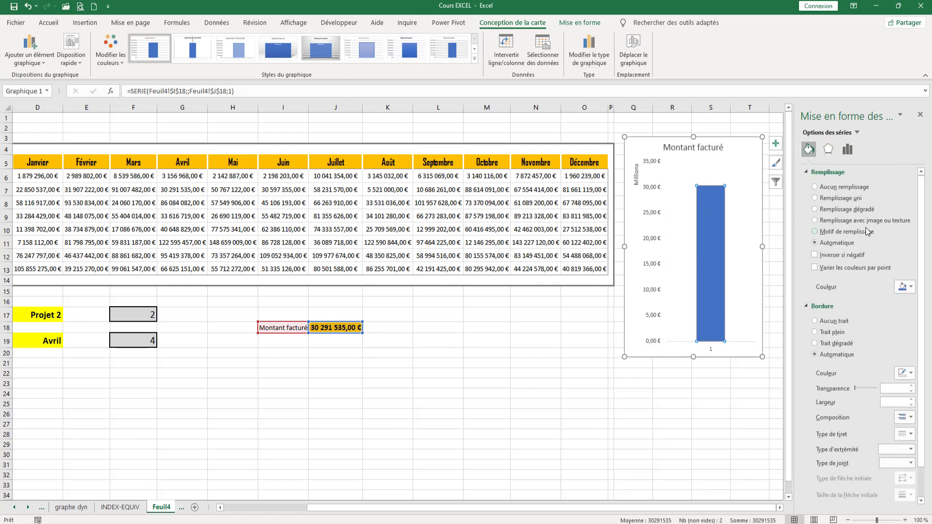
click(904, 287)
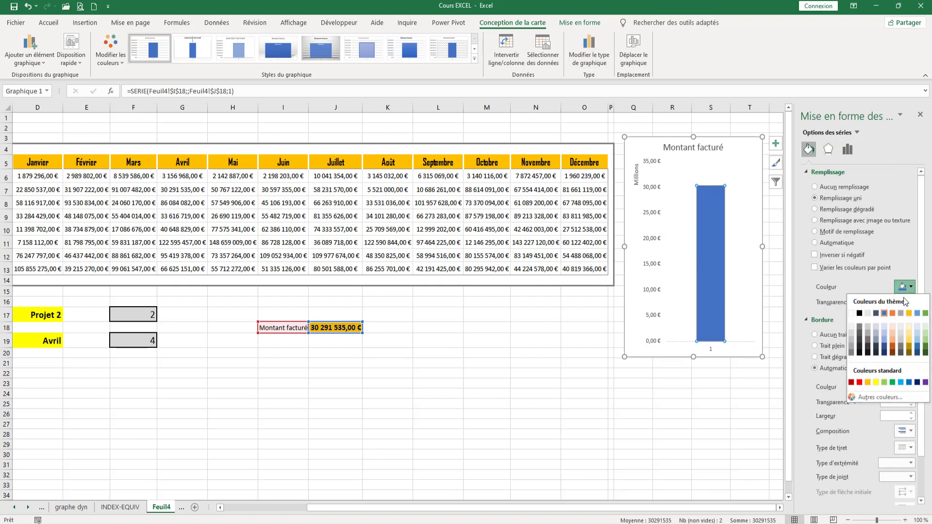
click(868, 383)
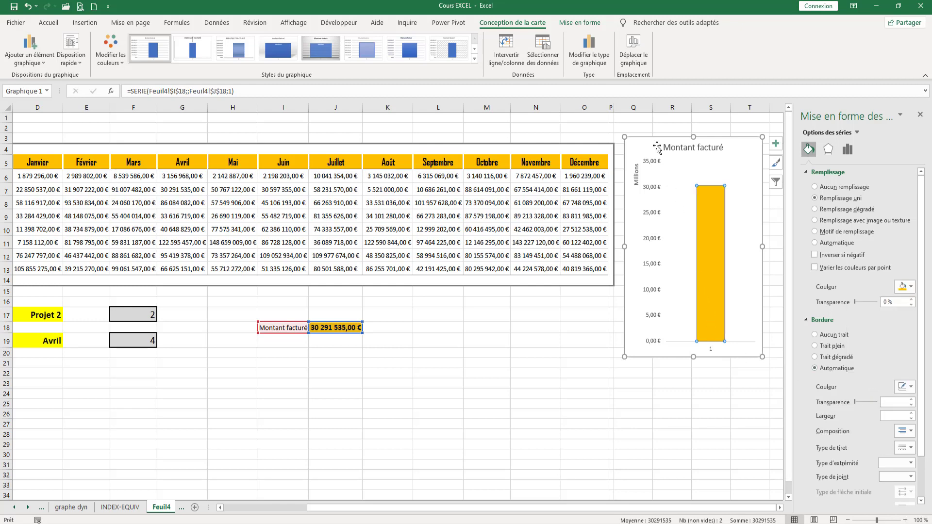
Step: Stretch the chart up to row 1 and narrow it slightly, to about 12.7 cm high and 7.1 cm wide
drag(693, 138, 693, 115)
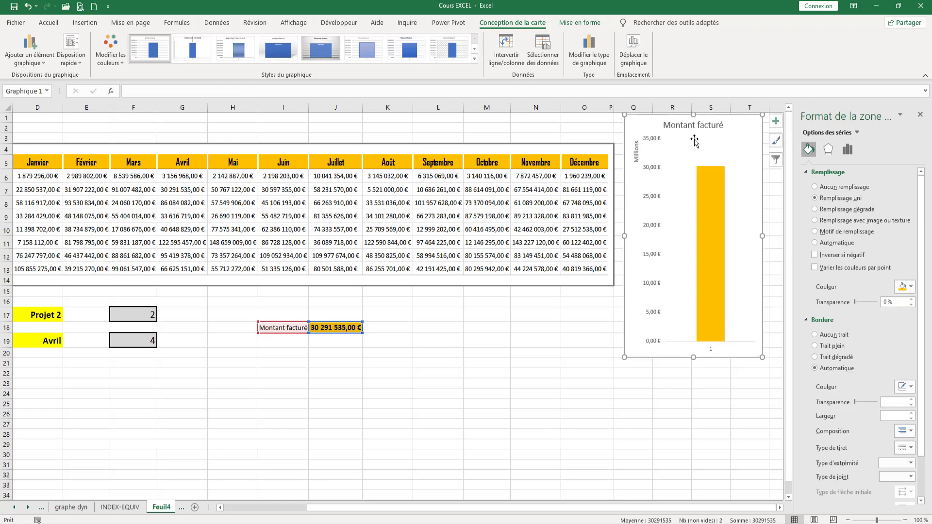
drag(764, 235, 754, 235)
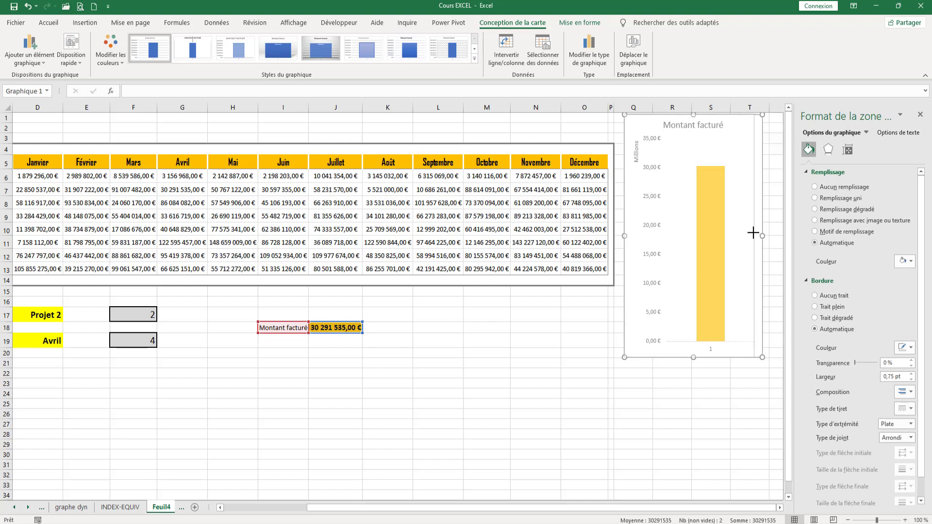
Step: Add data labels to the Montant facturé column and move the chart slightly closer to the data table
right_click(707, 228)
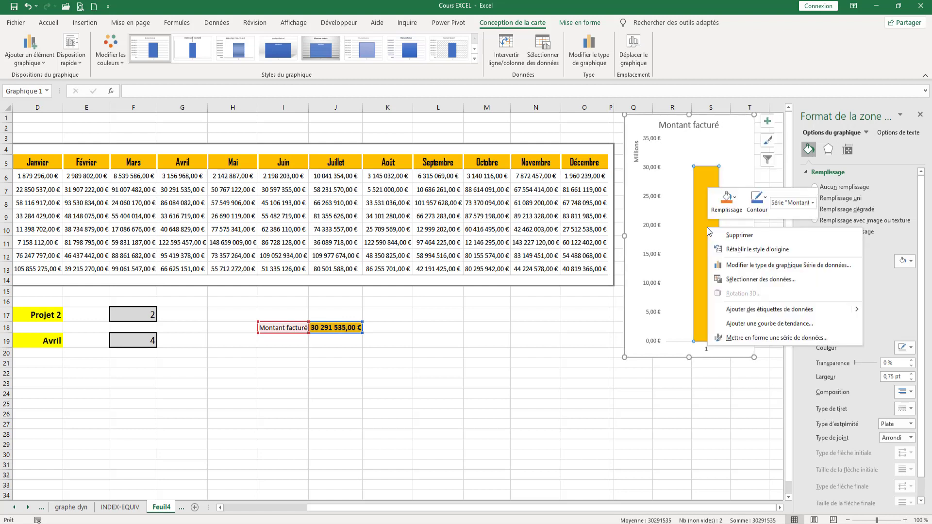
click(761, 313)
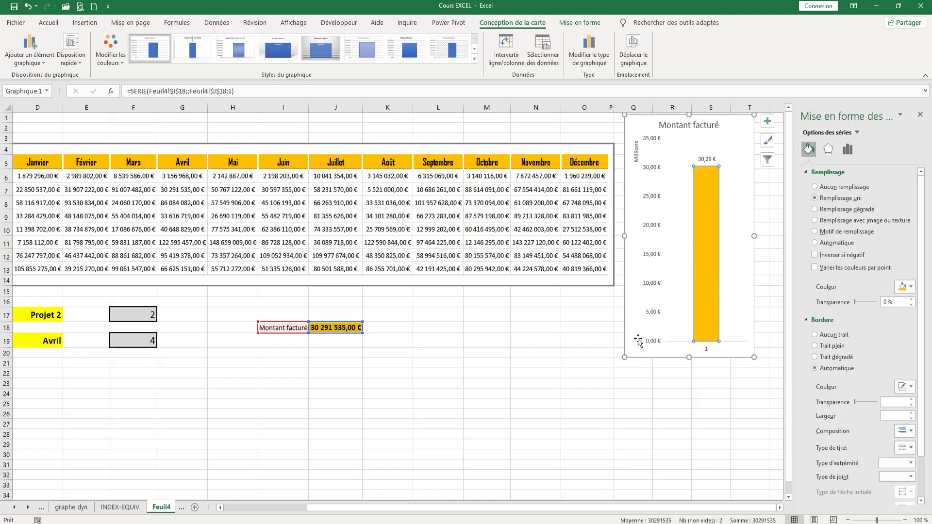
drag(626, 315, 621, 315)
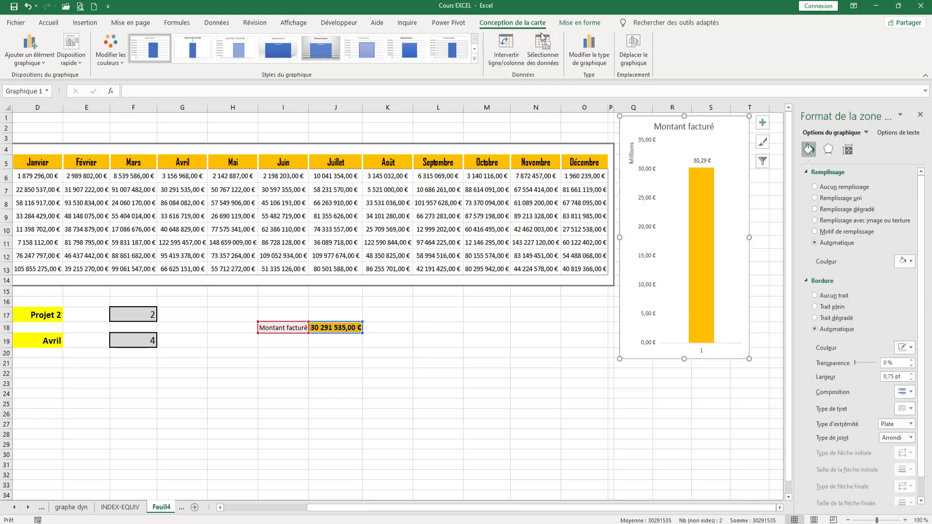
Step: Give the chart area a dark grey outline from the theme colours
click(579, 23)
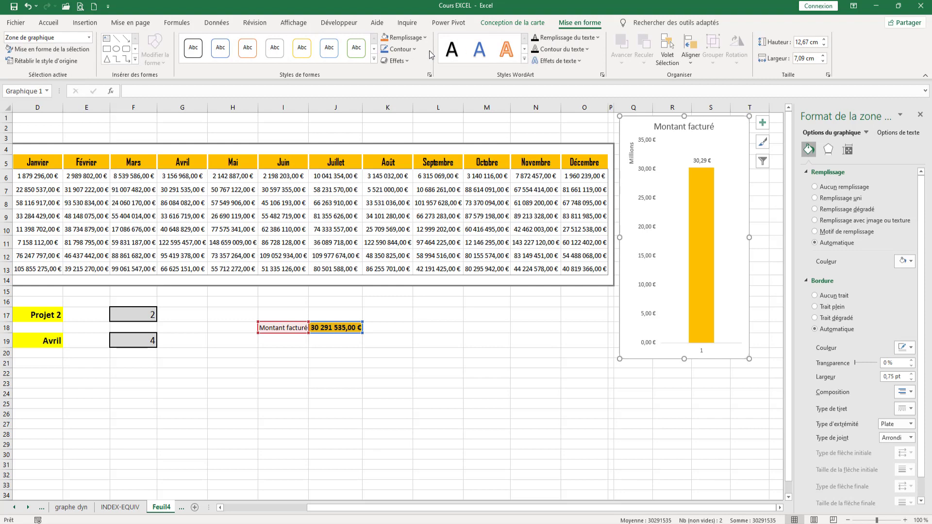
click(417, 50)
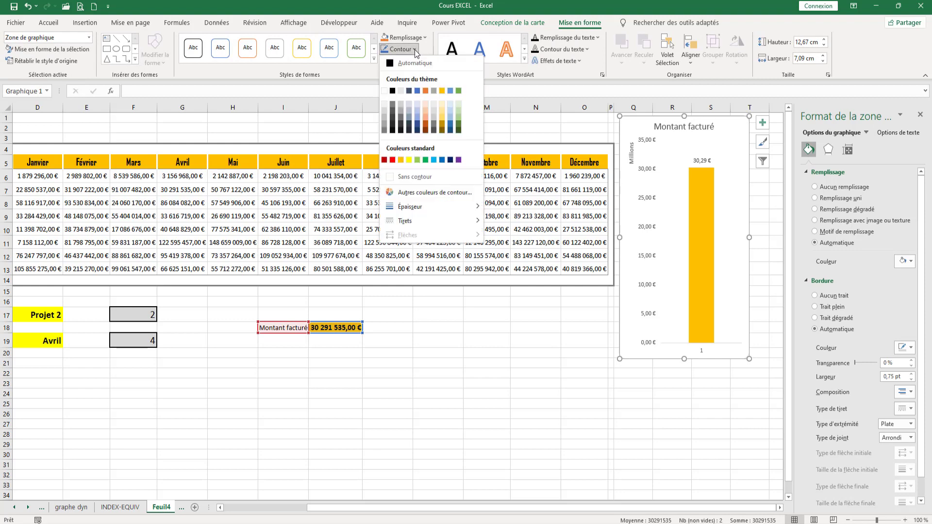
click(386, 129)
click(543, 363)
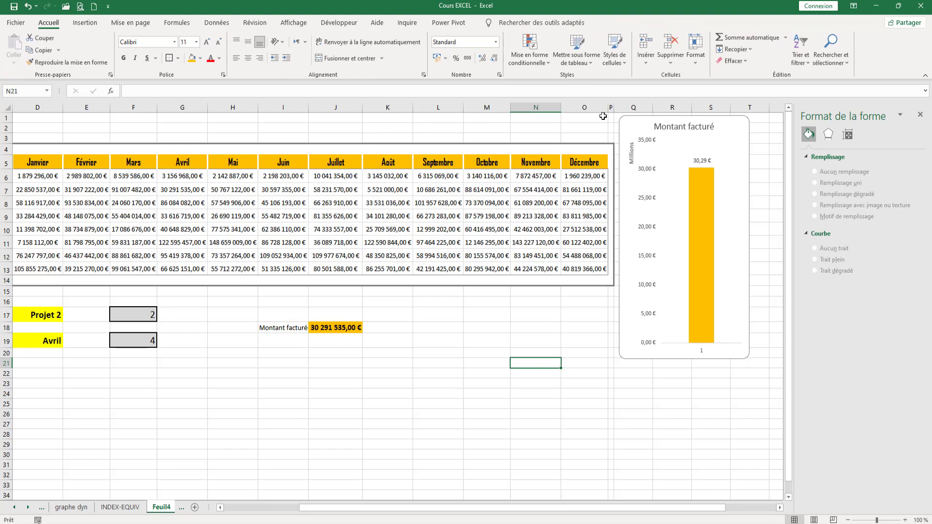
Step: Fill the chart area background with the lightest grey theme shade
click(738, 132)
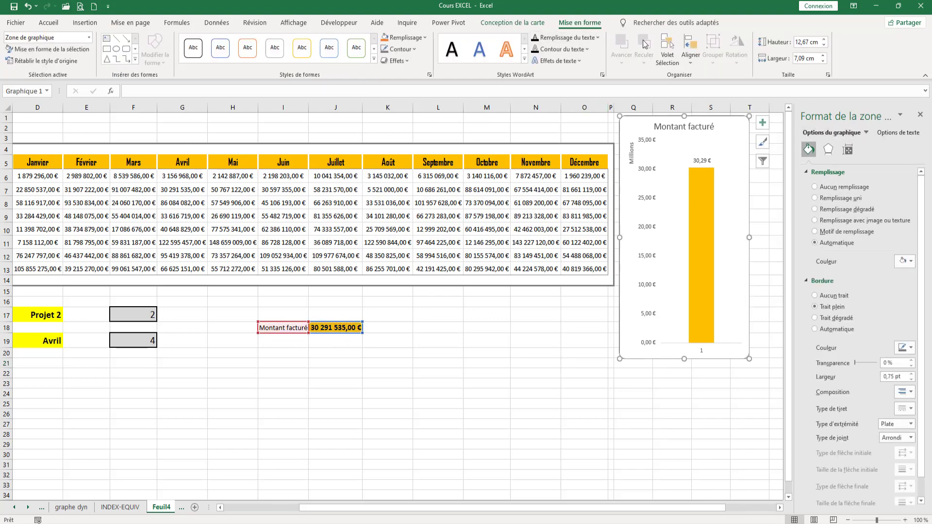
click(427, 39)
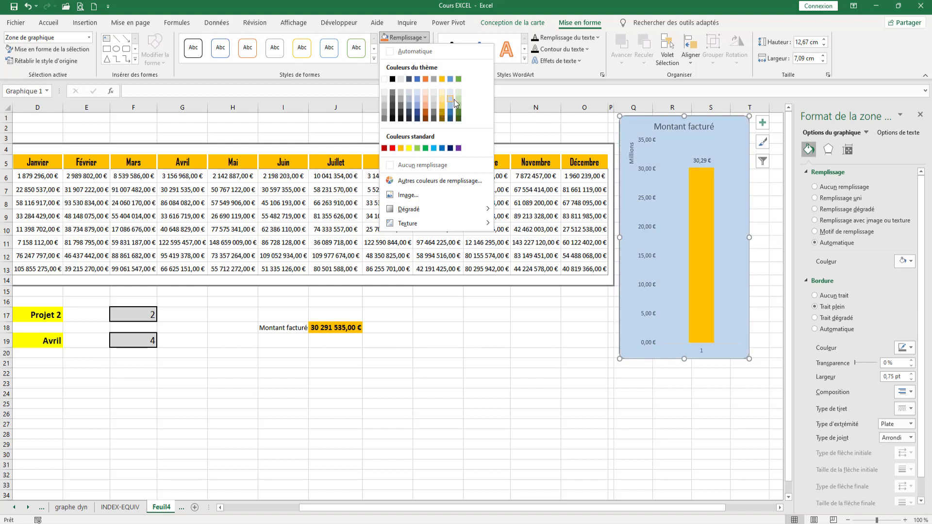
click(385, 93)
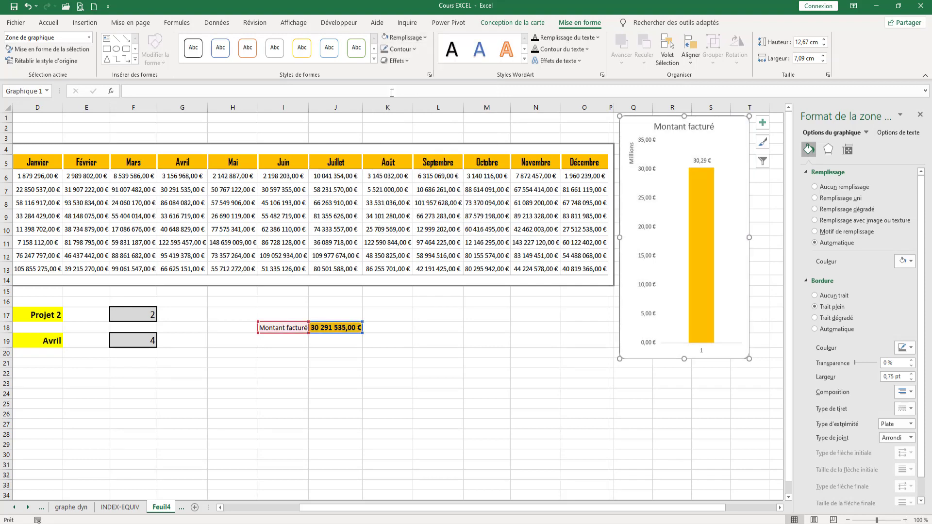
Step: Give the Montant facturé column a solid border in standard red
click(717, 306)
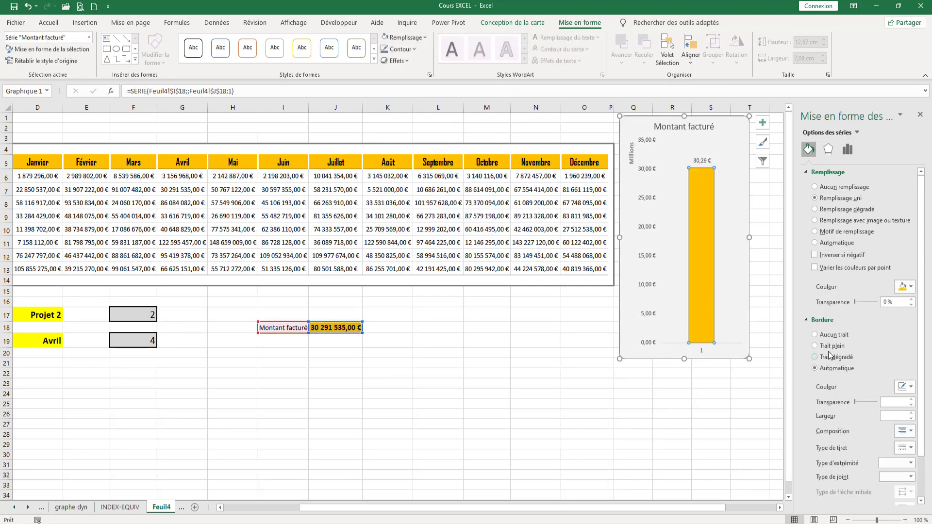
click(912, 387)
click(912, 388)
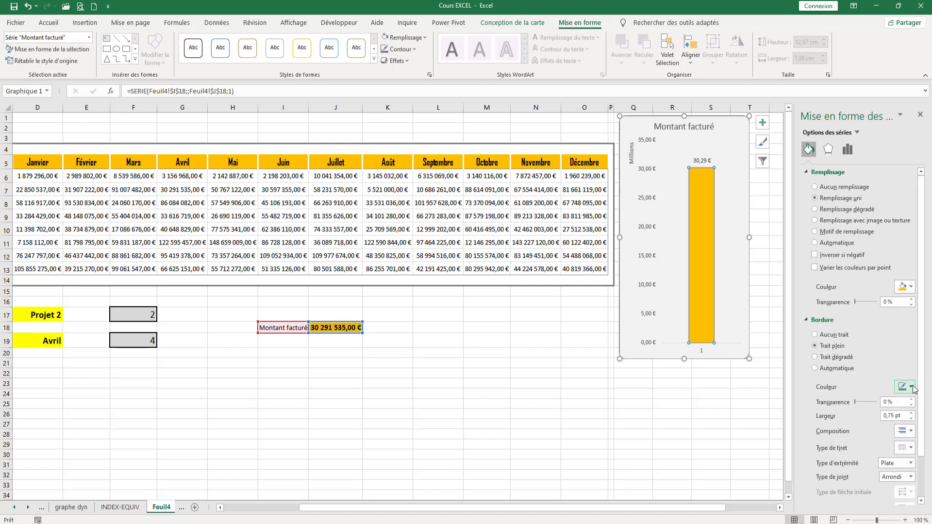
click(912, 387)
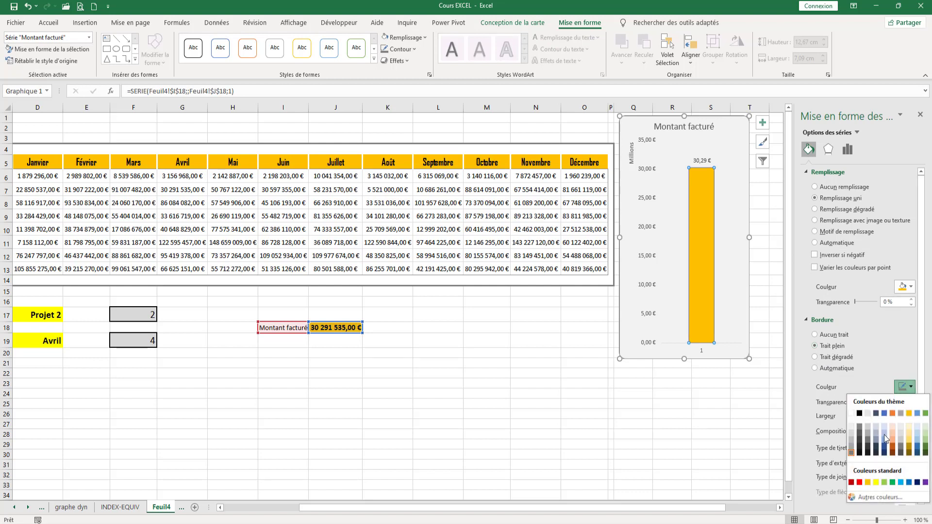
click(859, 482)
click(745, 454)
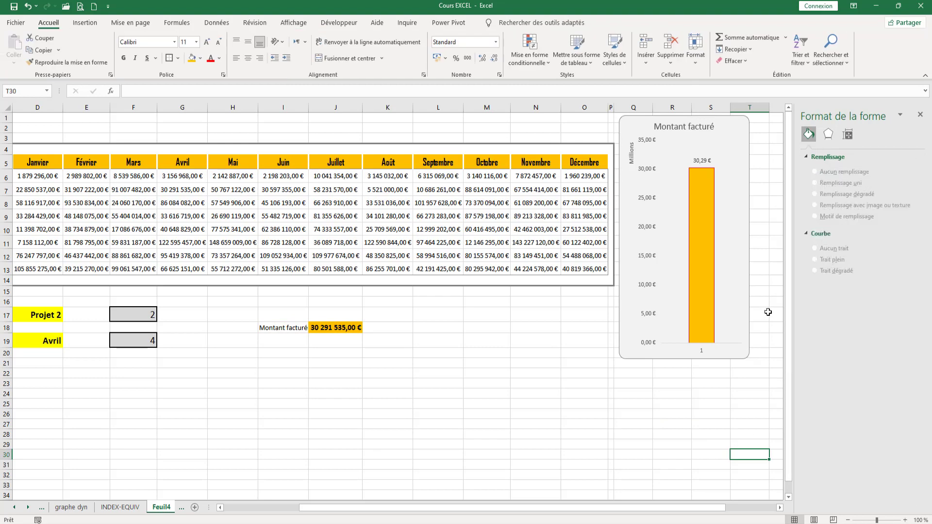
click(712, 279)
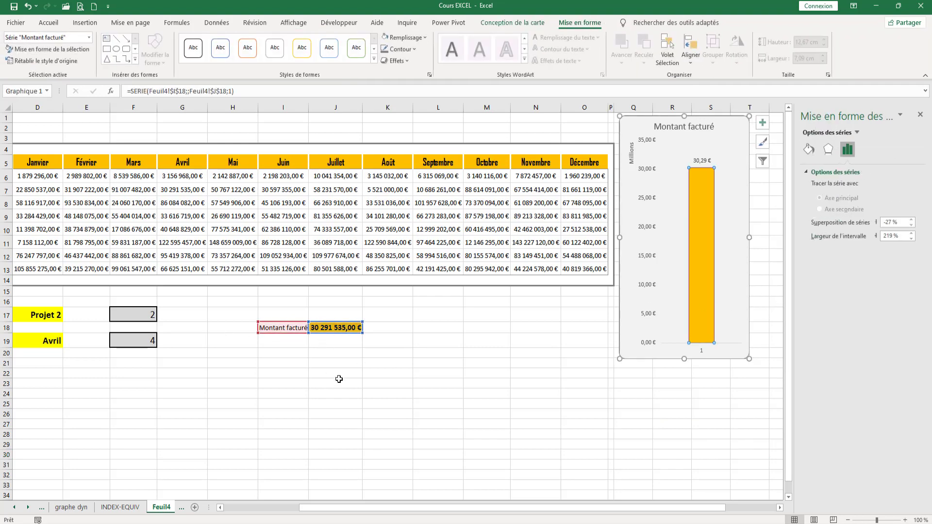
click(144, 314)
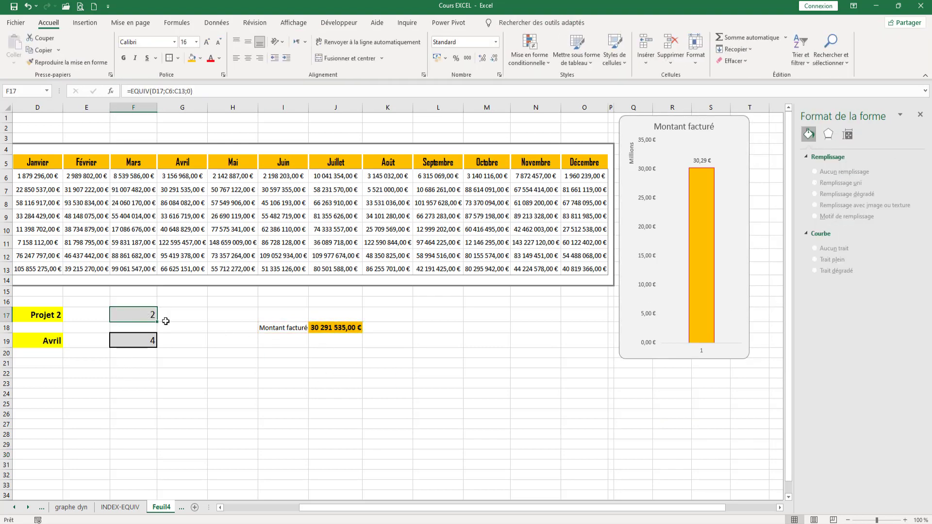
Step: Select Projet 8 in the project drop-down of cell D17 and close the shape formatting pane
click(54, 316)
click(67, 317)
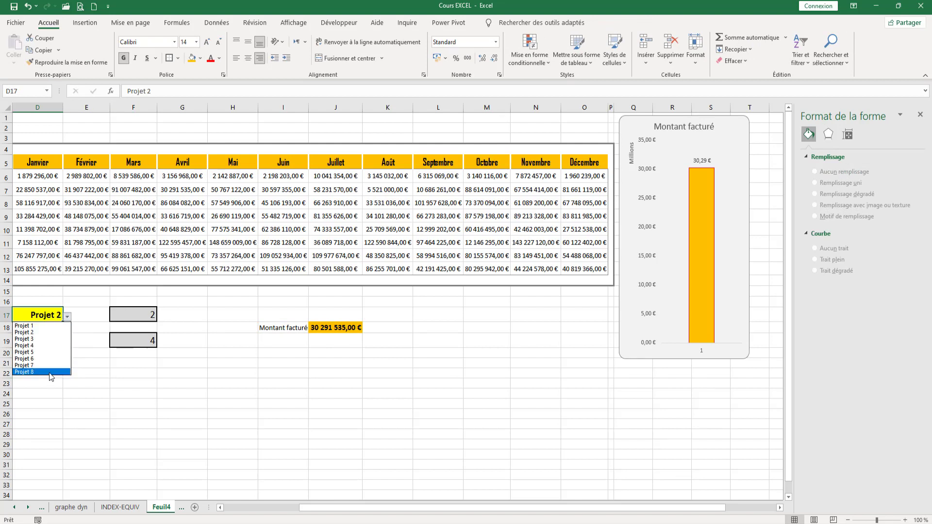
click(58, 374)
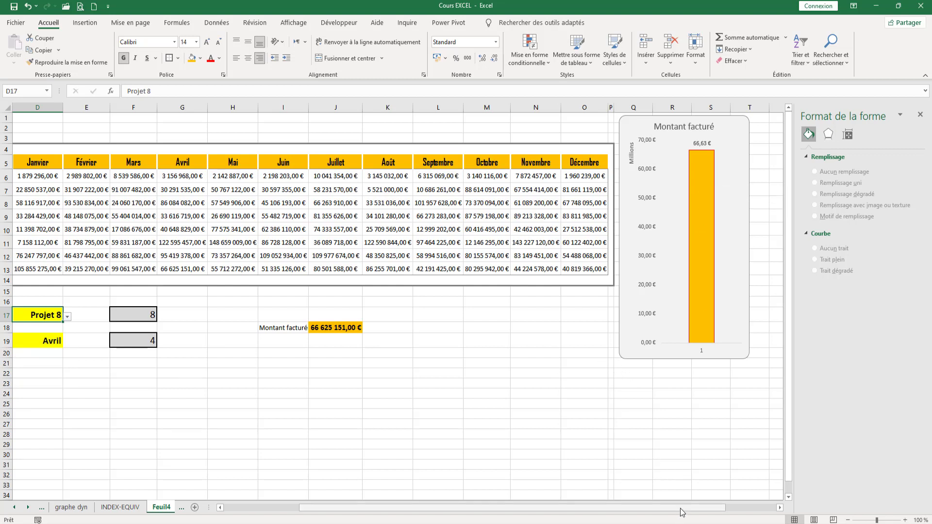
click(918, 112)
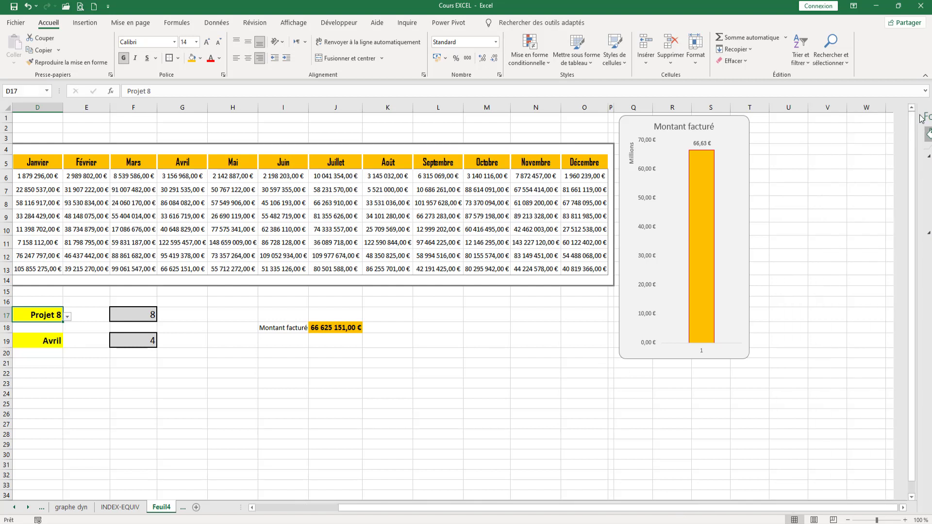
Step: Copy the month headers and the Projet 1 row (C5:O6) and paste them at C27
drag(444, 508, 350, 506)
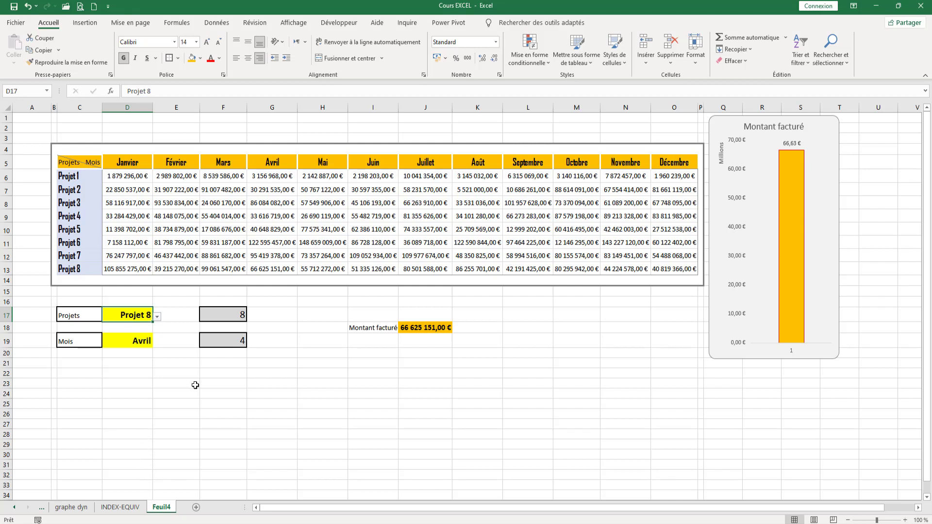
drag(83, 164, 671, 176)
right_click(672, 176)
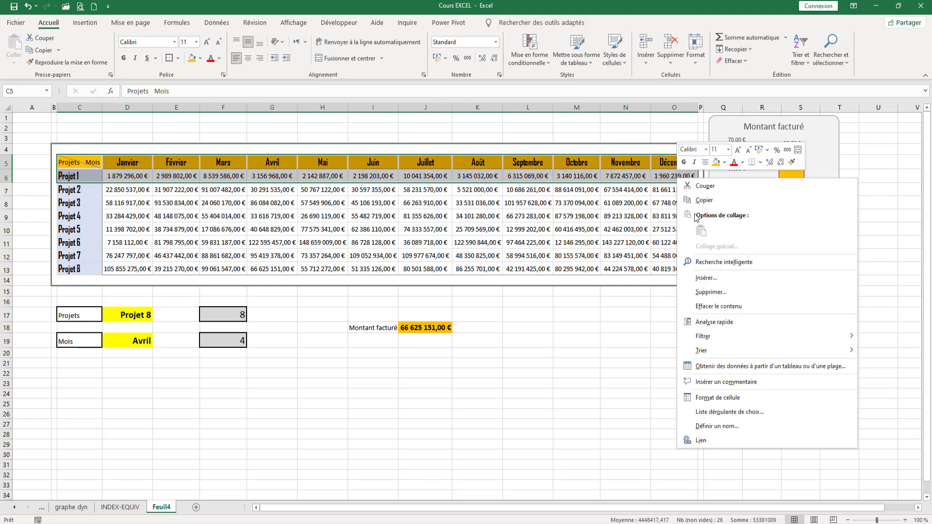
click(699, 203)
scroll(80, 410, down, 2)
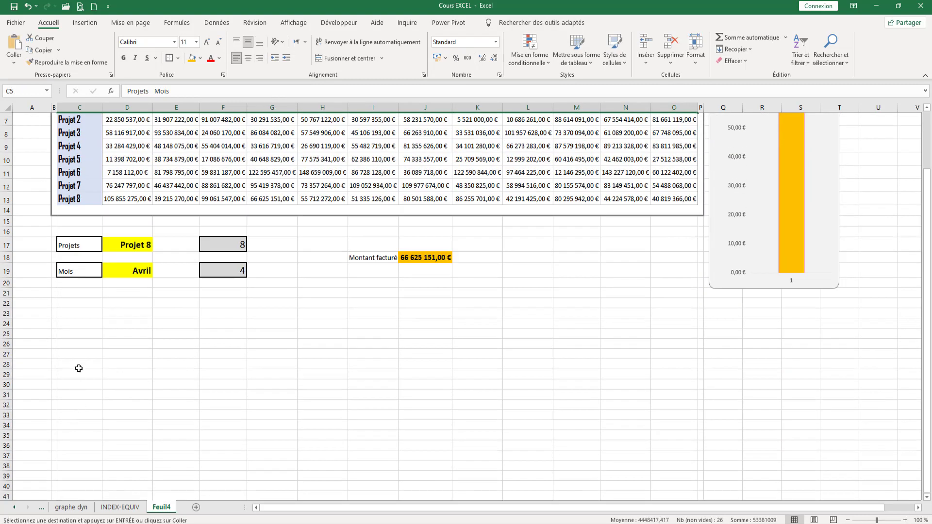
click(79, 352)
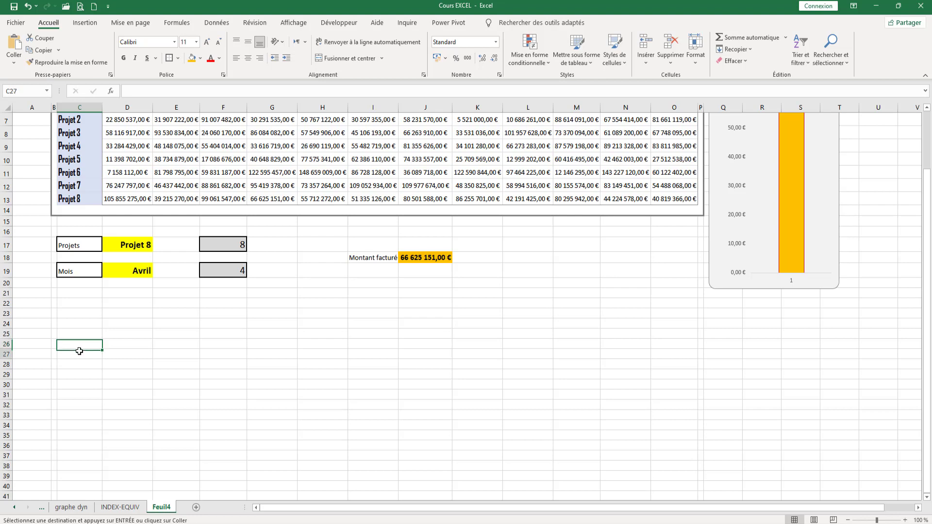
right_click(80, 354)
click(103, 134)
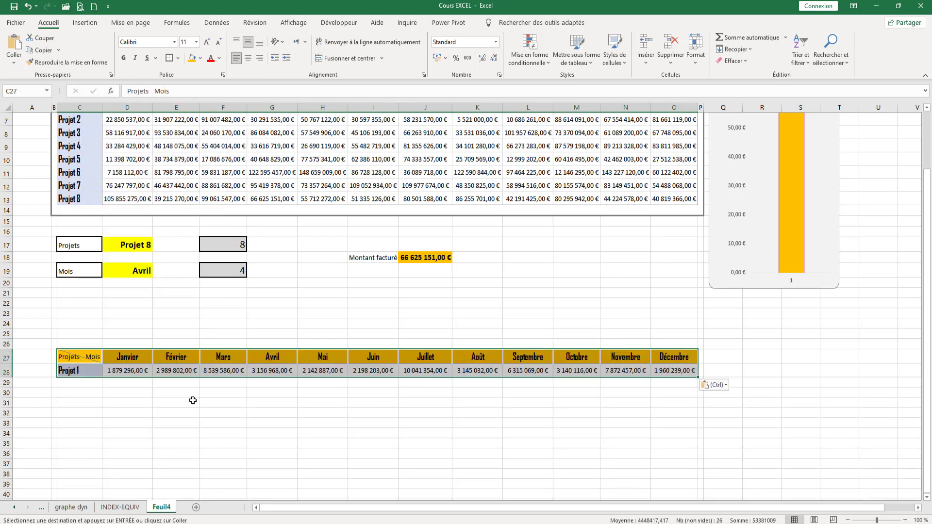
Step: Replace the project name in C28 with the formula =INDEX(C6:C13;C25)
click(79, 372)
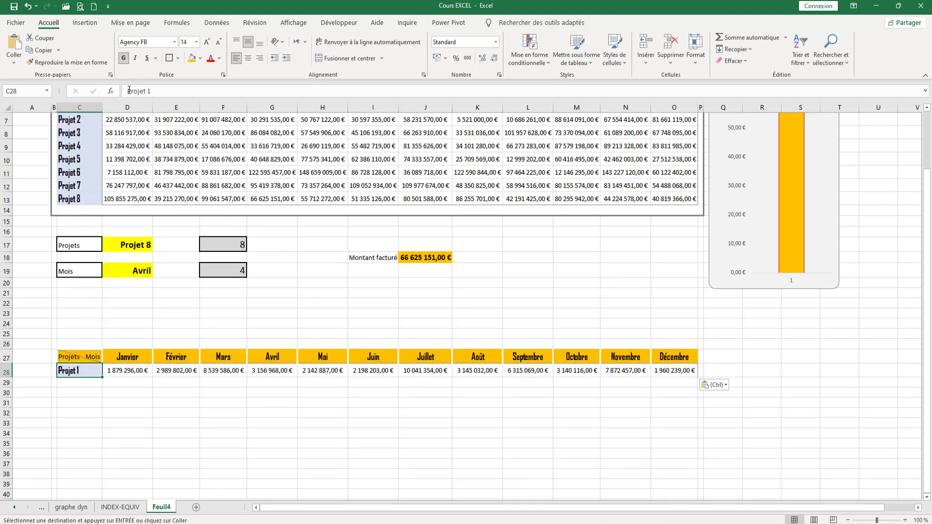
drag(127, 91, 225, 89)
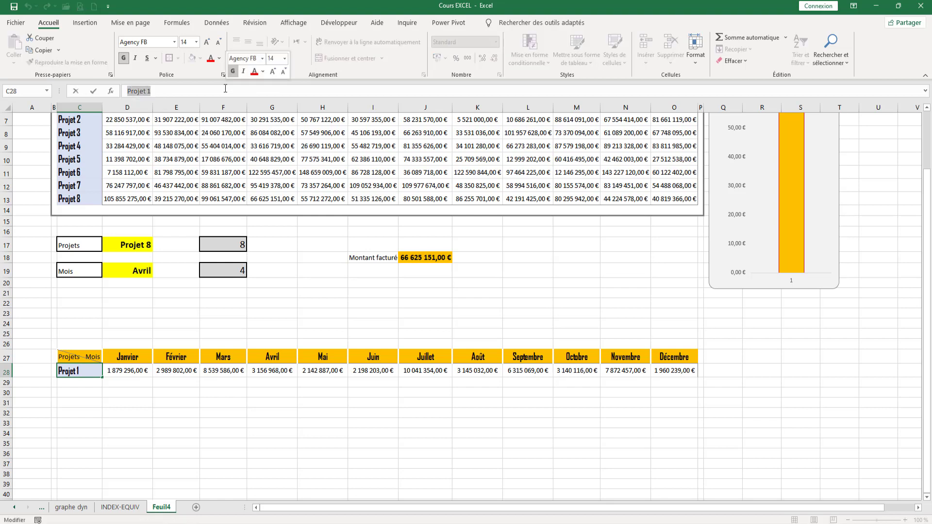
text(=)
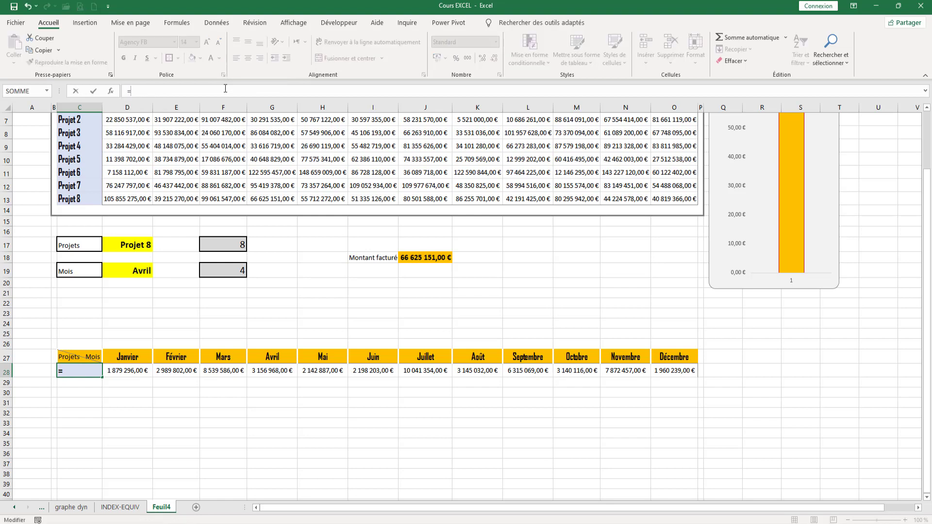
text(inde)
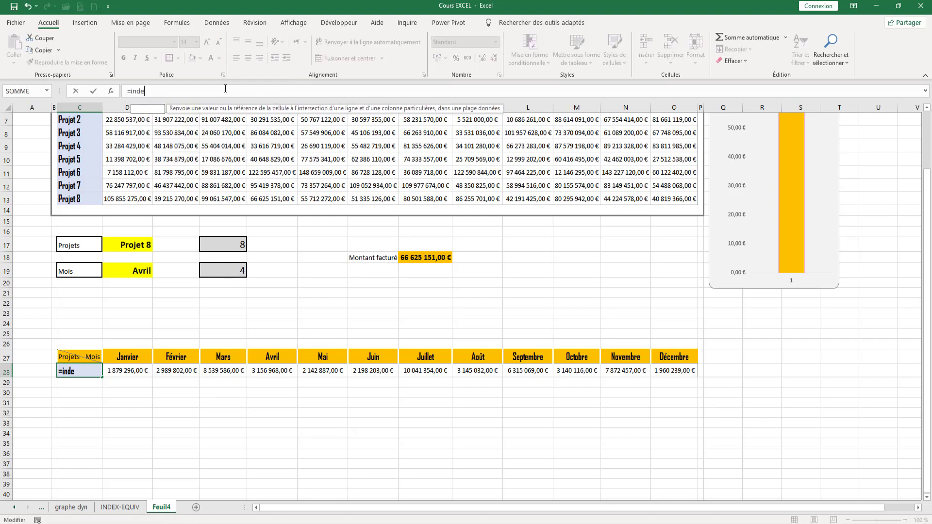
text(x()
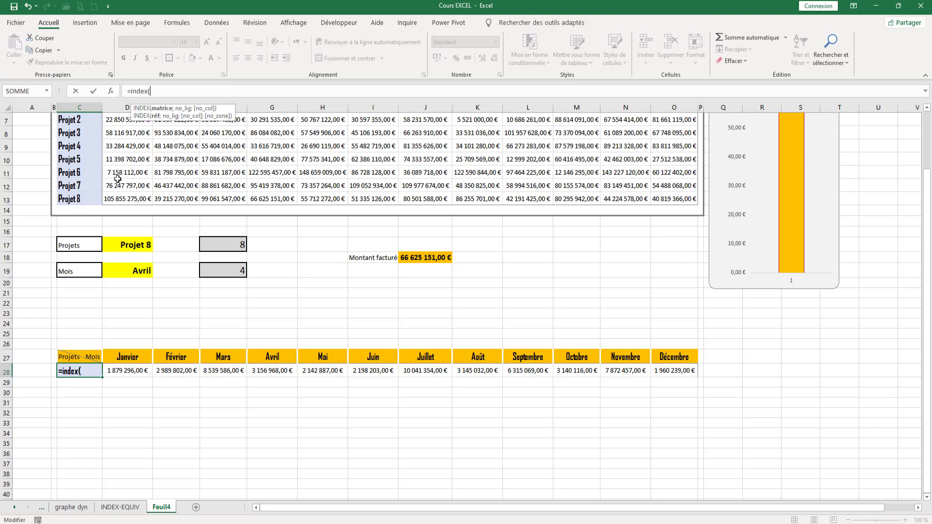
scroll(118, 179, up, 1)
drag(92, 144, 91, 239)
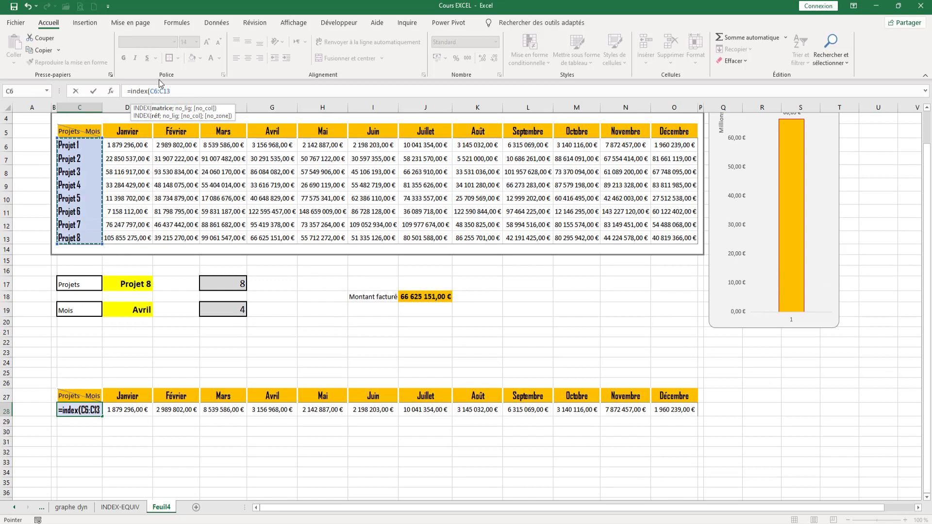
text(;)
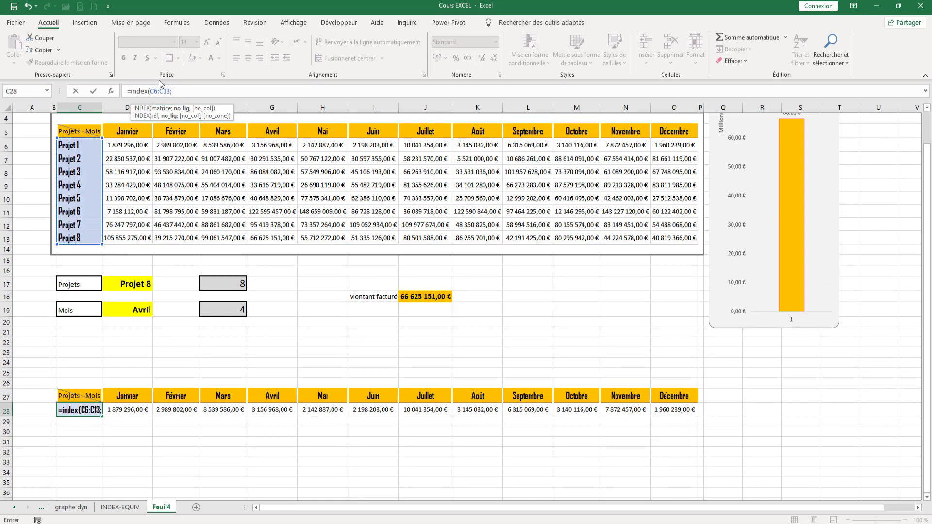
click(81, 373)
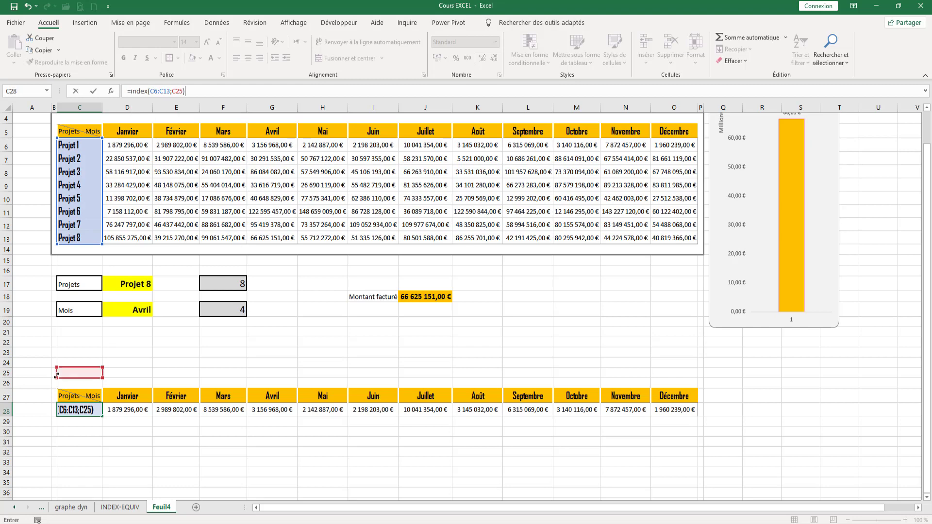
key(Return)
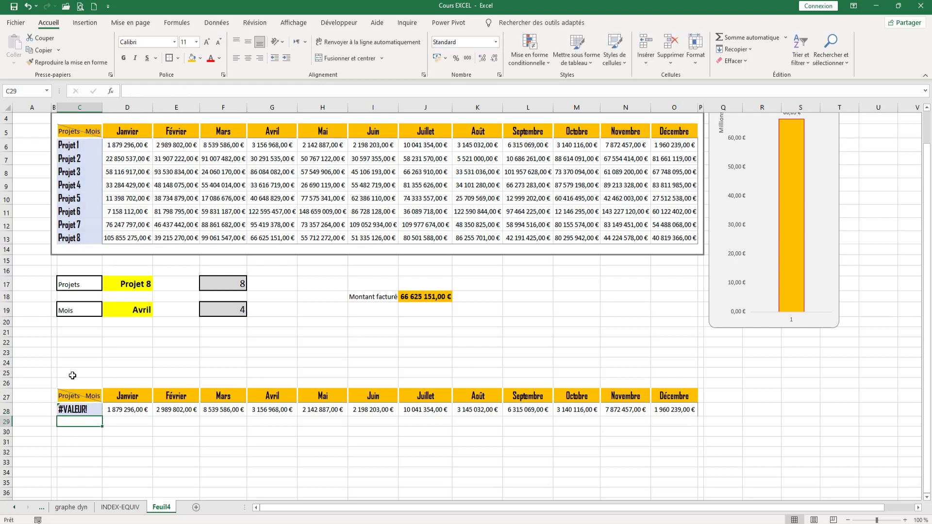
Step: Fill cell C25 with orange and insert a form-control scroll bar across columns C to E in row 23
key(Up)
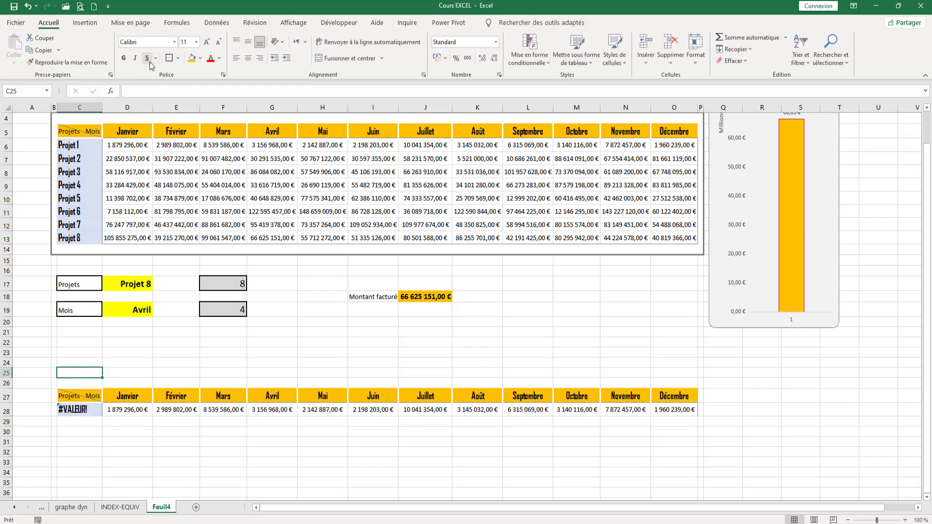
click(192, 57)
click(83, 351)
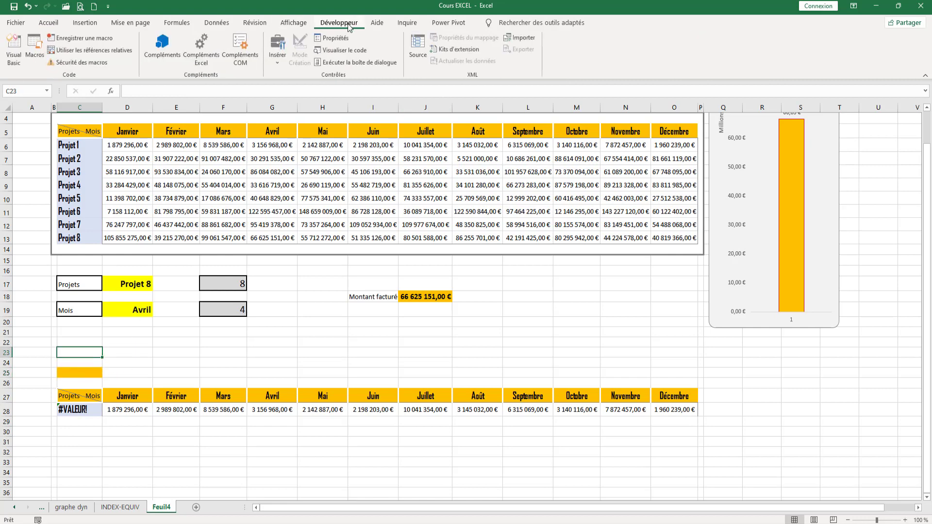
click(274, 55)
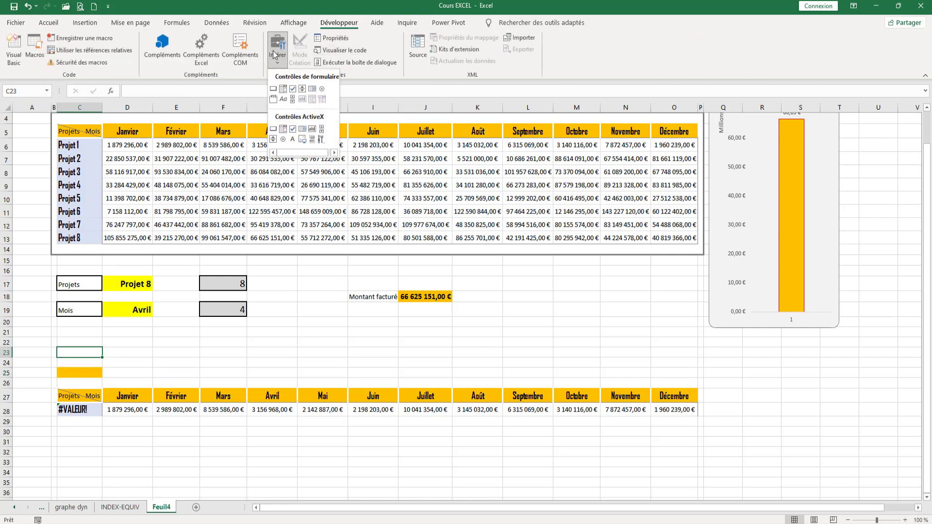
click(293, 99)
drag(59, 350, 201, 359)
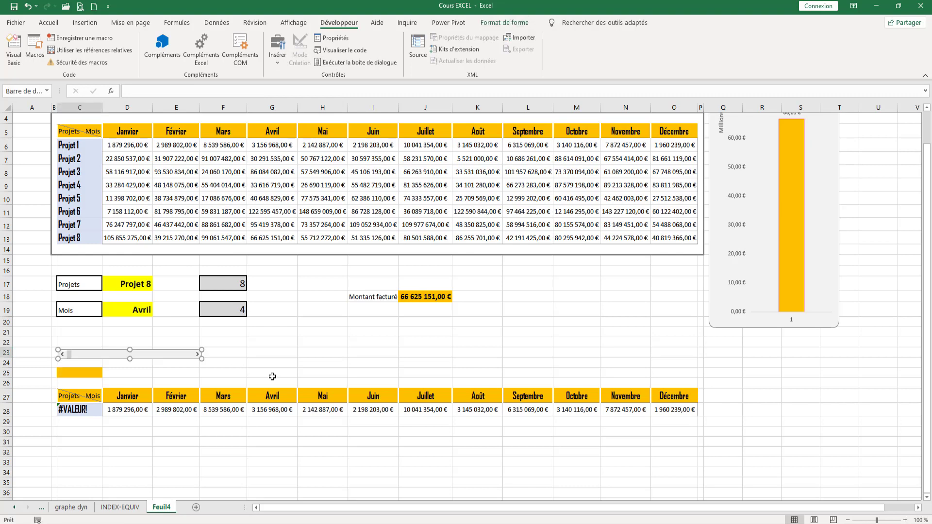
Step: Link the scroll bar to cell $C$25 and set its maximum value to 8
right_click(174, 358)
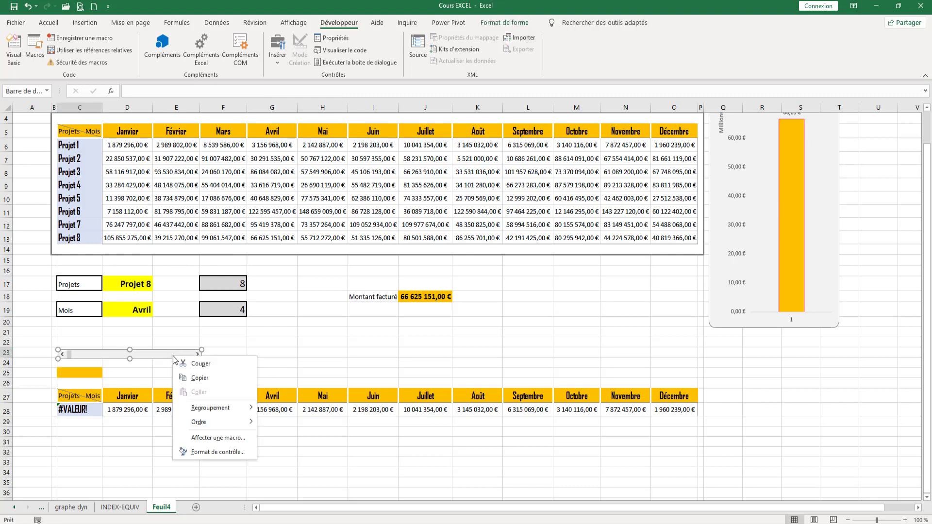
click(214, 452)
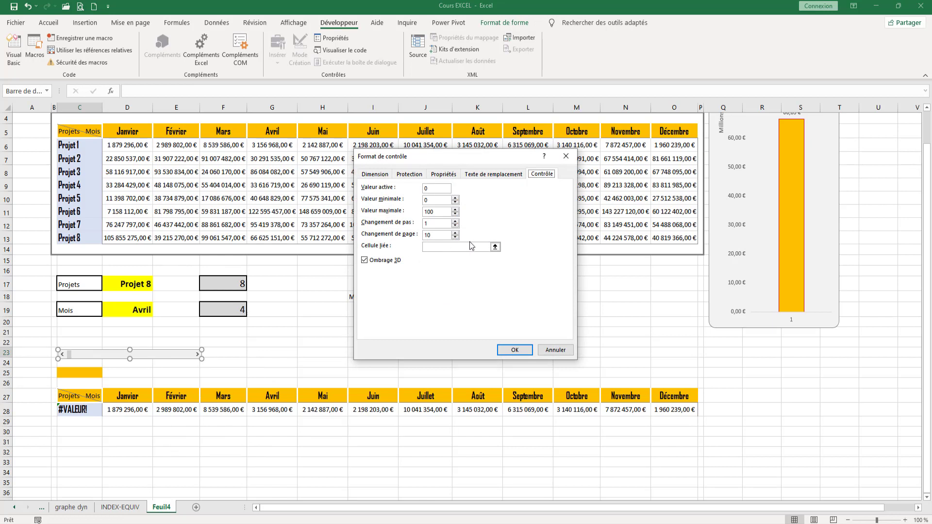
click(474, 247)
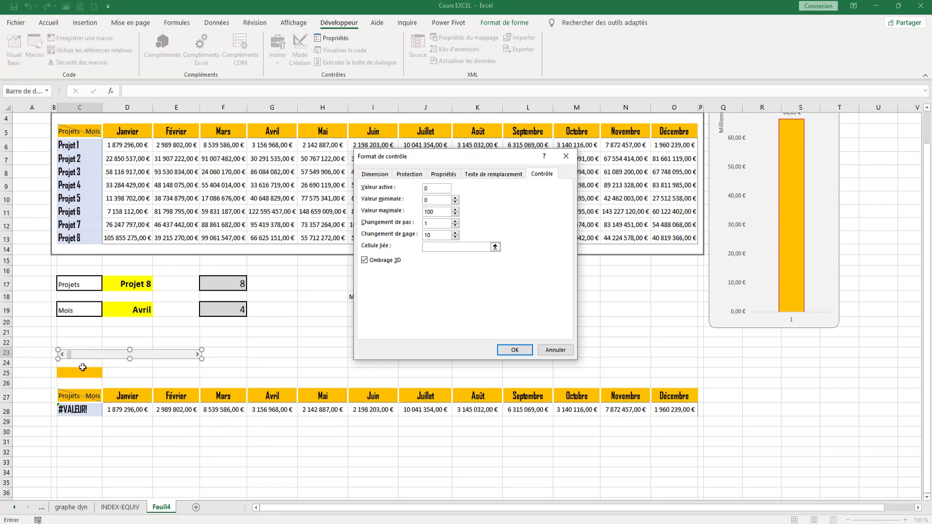
click(83, 374)
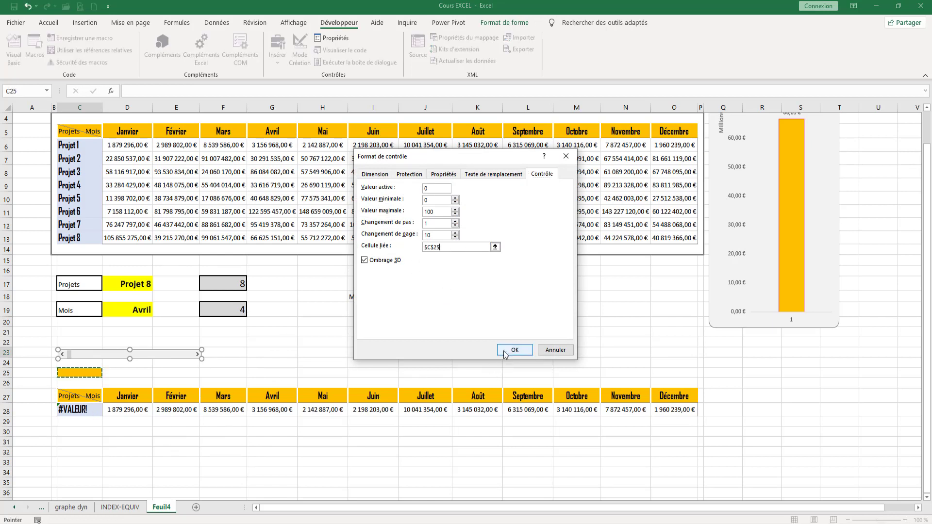
click(444, 212)
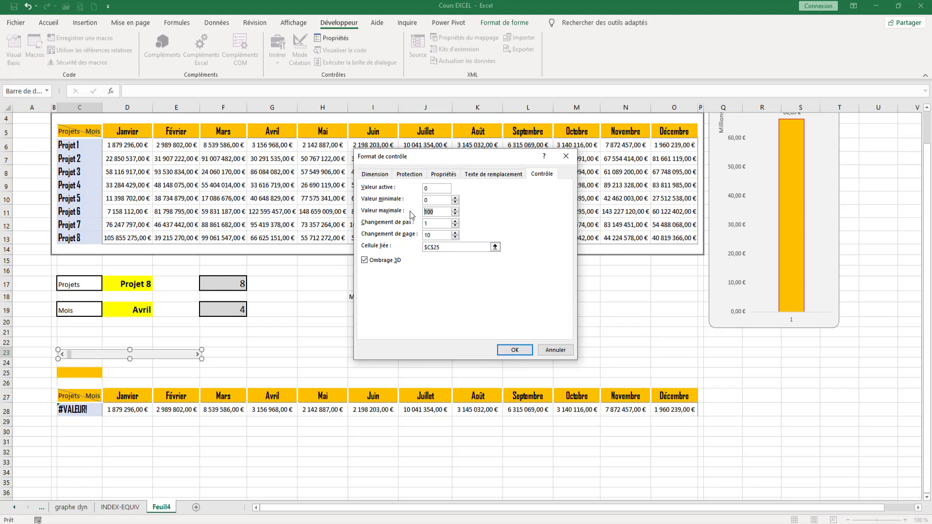
key(Return)
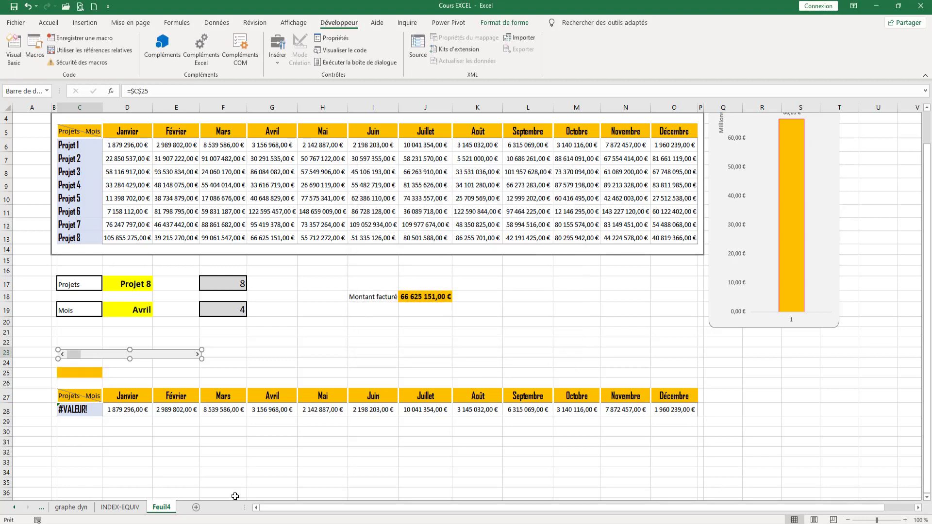
Step: Test the scroll bar by advancing it one project at a time up to 8
click(88, 373)
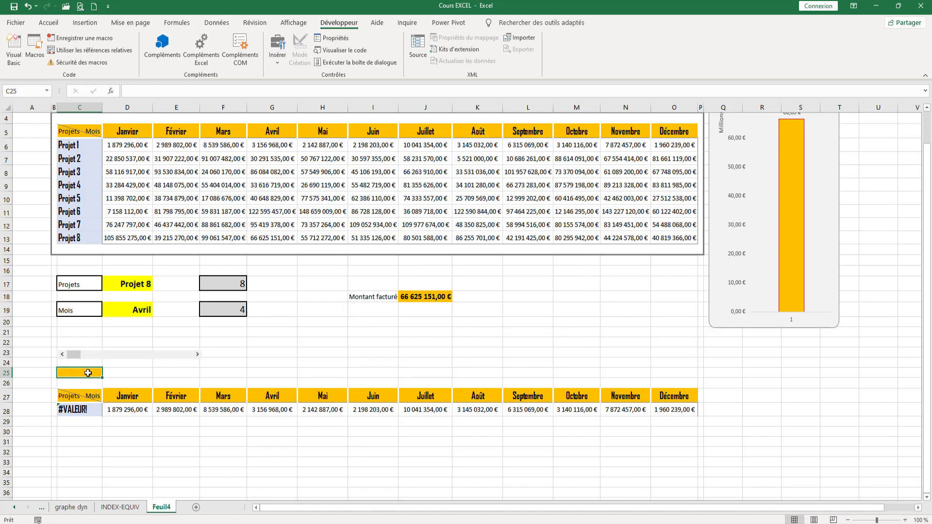
click(197, 355)
click(197, 355)
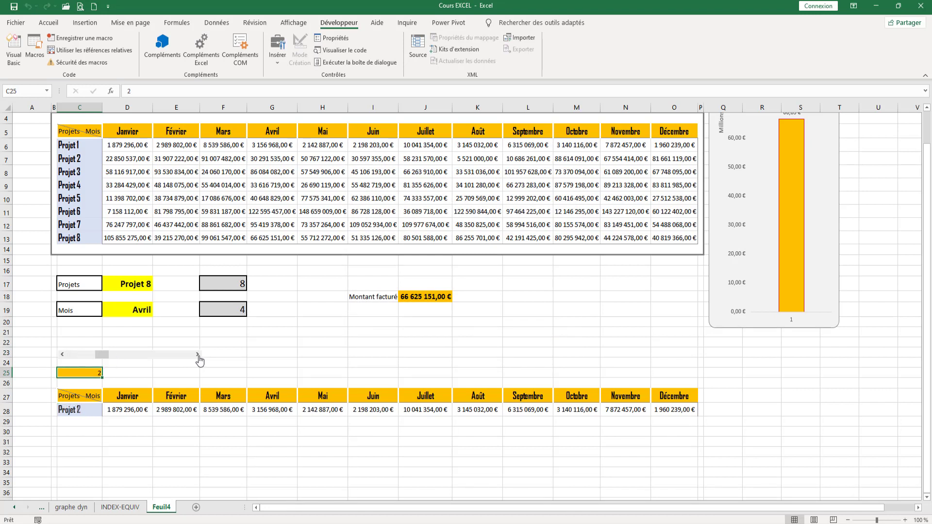
click(197, 355)
click(197, 355)
click(197, 355)
click(198, 355)
click(198, 355)
click(198, 355)
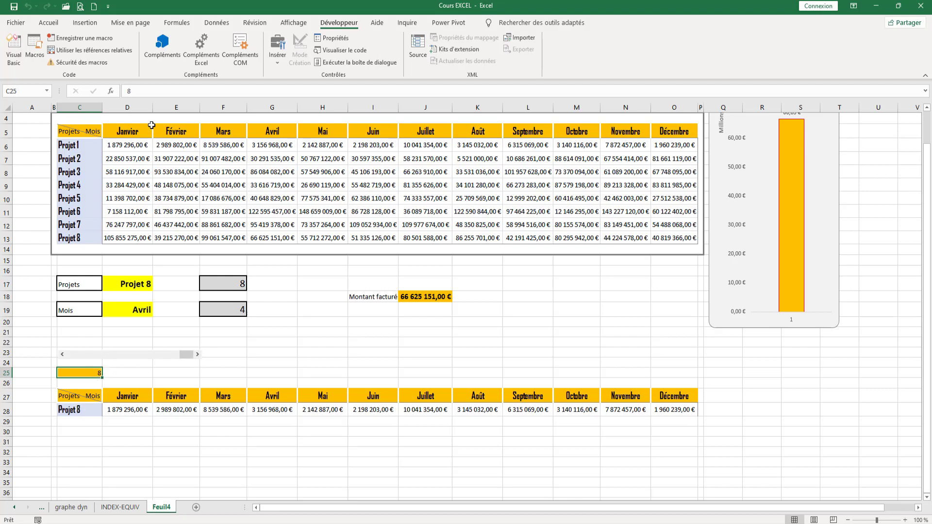
Step: Increase the font size of cell C25 to 16 and move the scroll bar back to 0
click(48, 22)
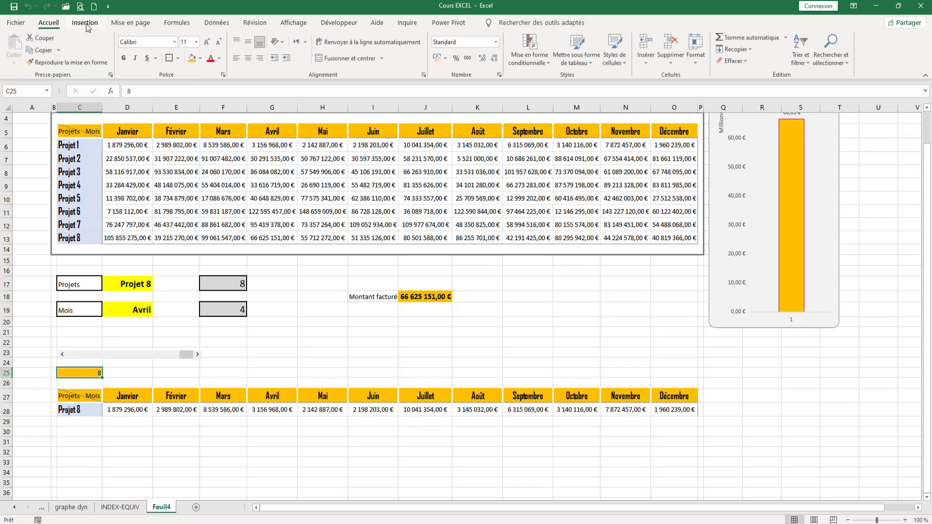
click(208, 42)
click(208, 42)
click(207, 43)
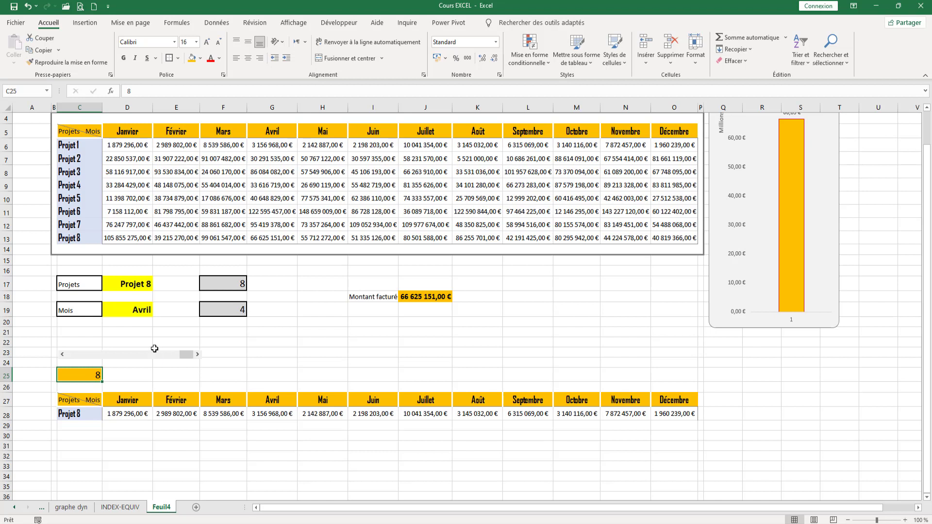
click(150, 354)
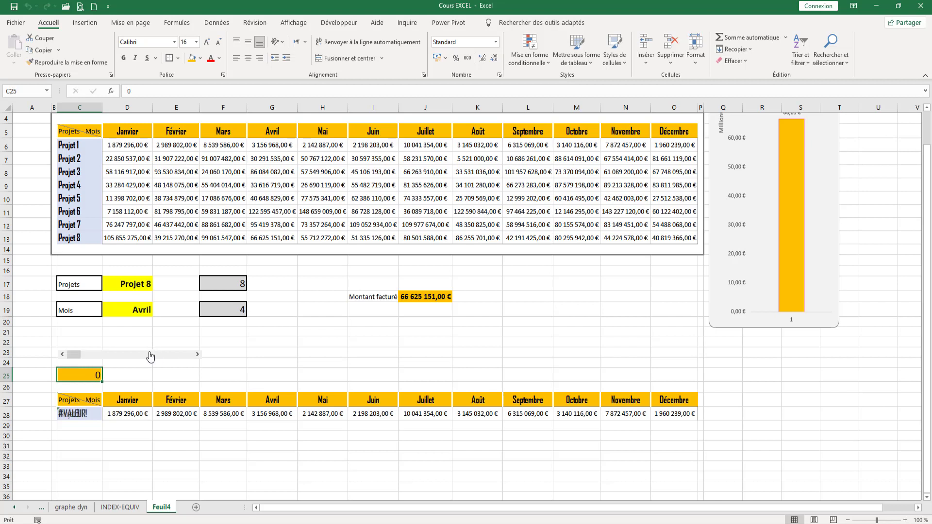
Step: Fill the range B23:F24 around the scroll bar with light blue
click(56, 350)
drag(55, 350, 223, 362)
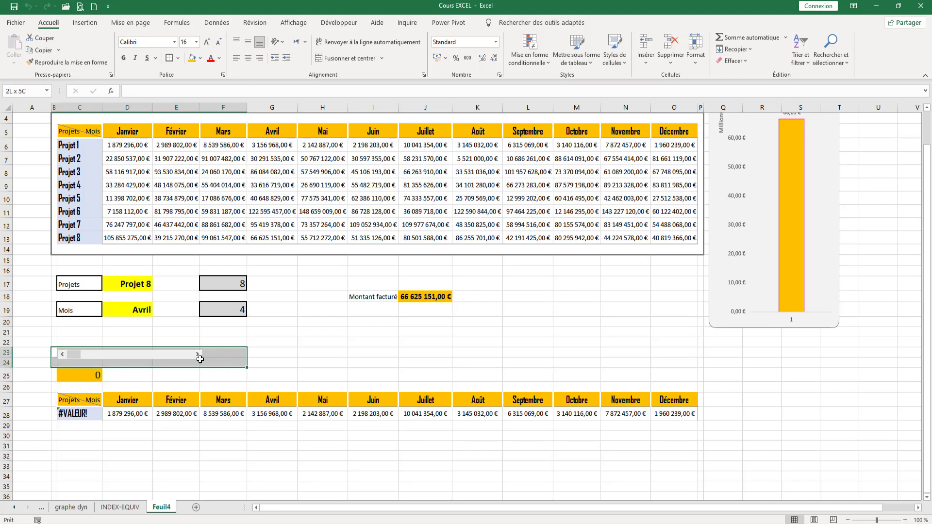
click(200, 58)
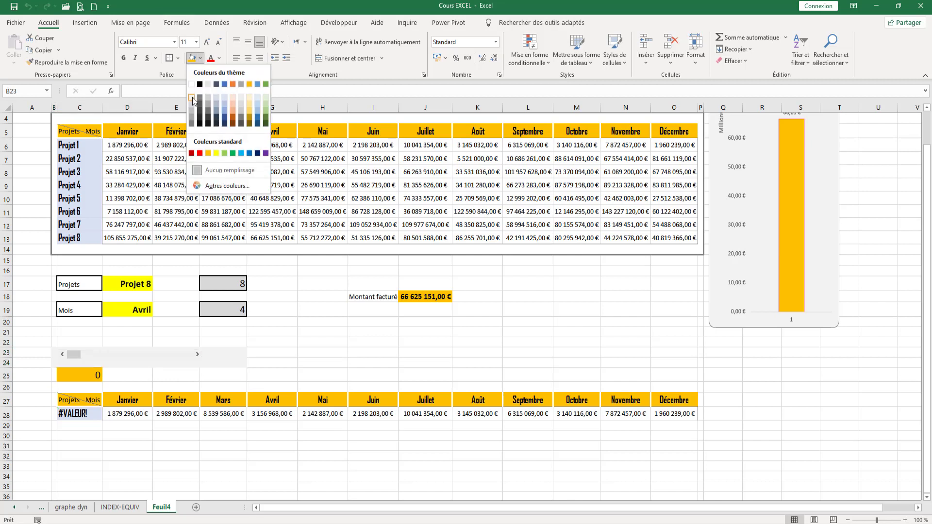
click(261, 103)
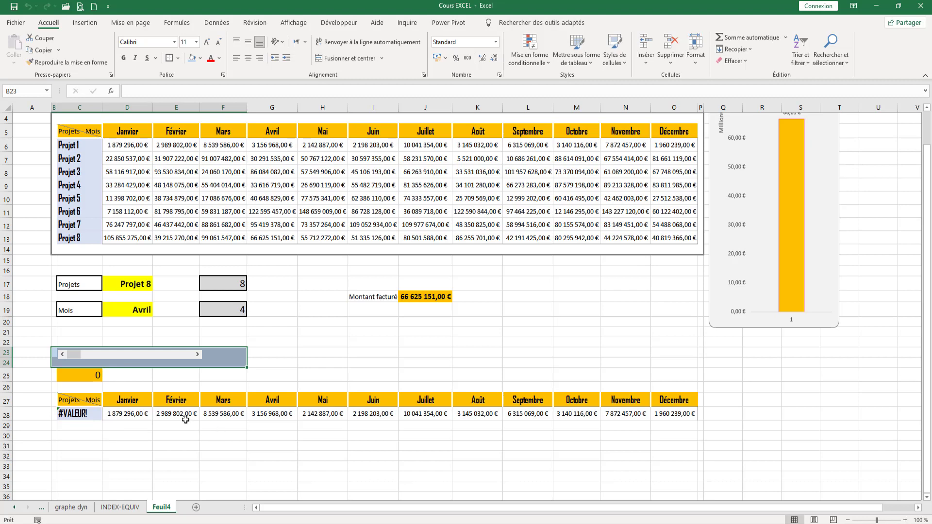
click(90, 376)
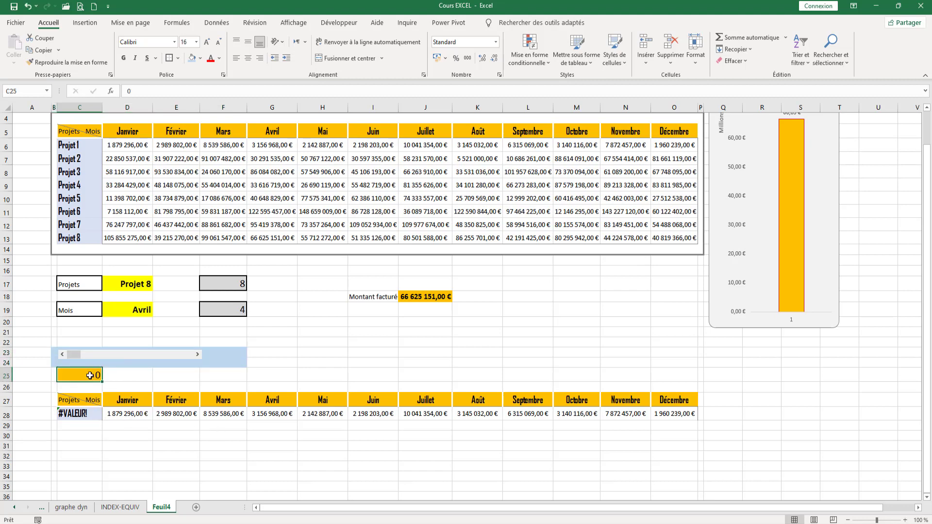
Step: Set the scroll bar's minimum value to 1 in its control format settings
right_click(125, 362)
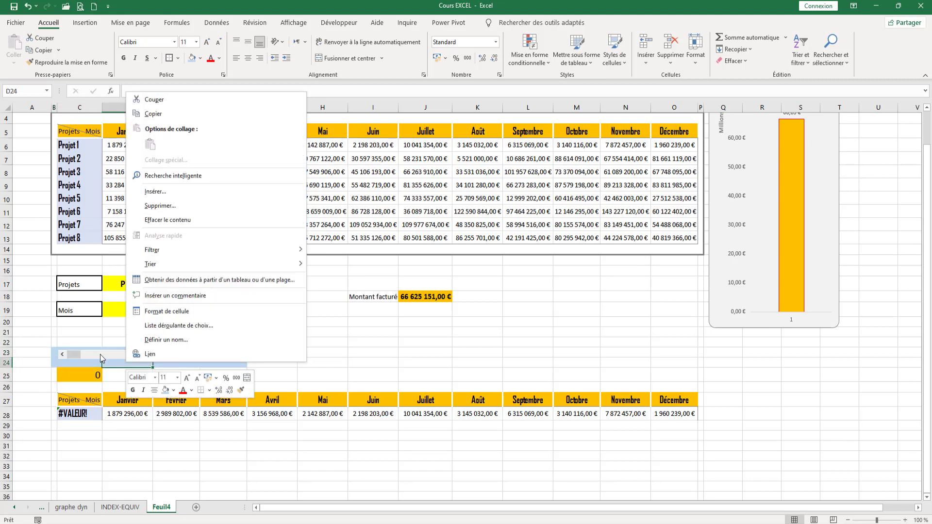
right_click(100, 355)
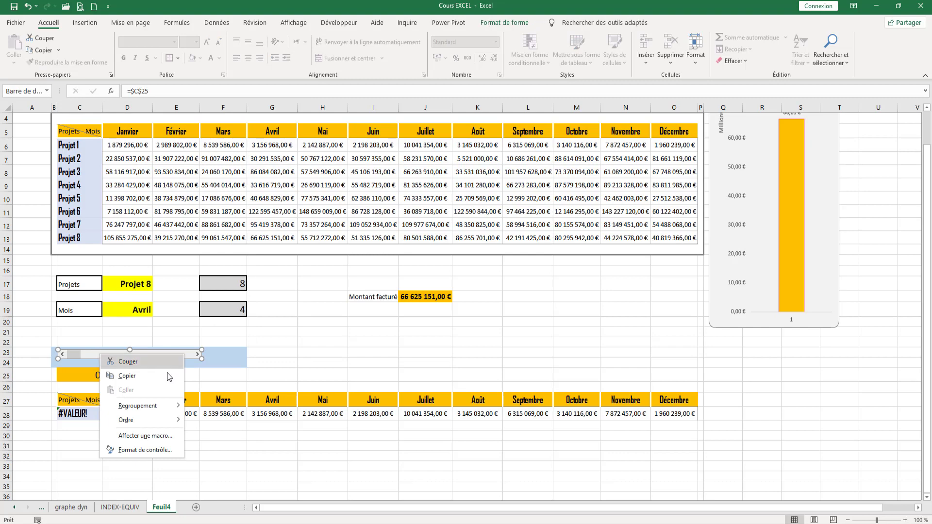
click(149, 451)
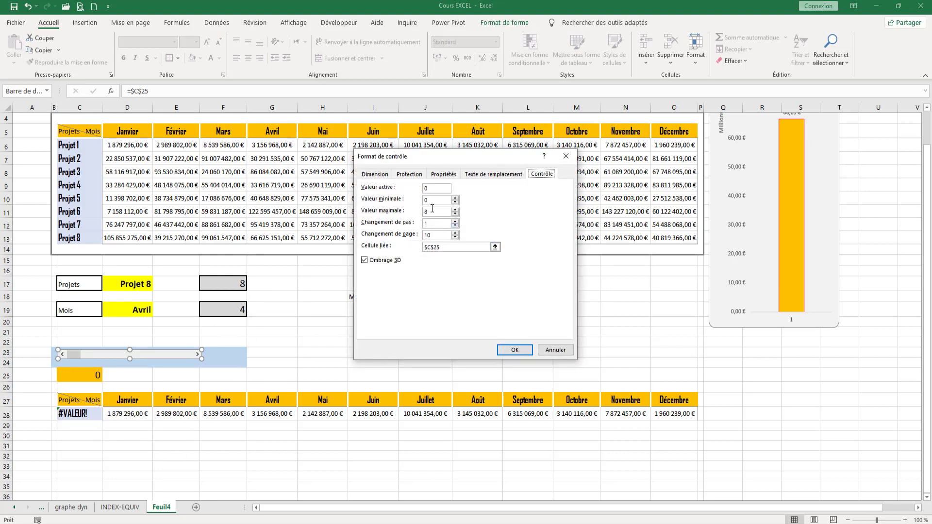
double_click(430, 201)
key(Return)
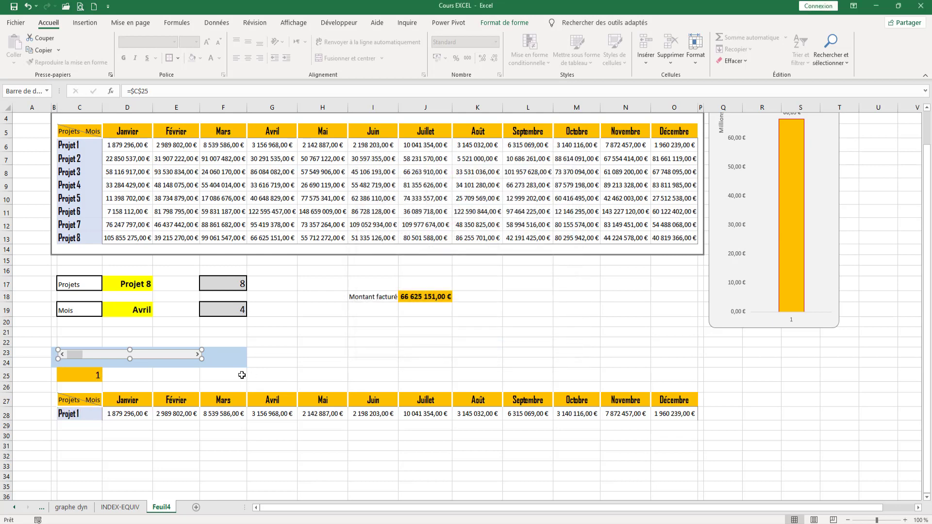
Step: Test the scroll bar by moving it from its minimum up to 8
click(75, 378)
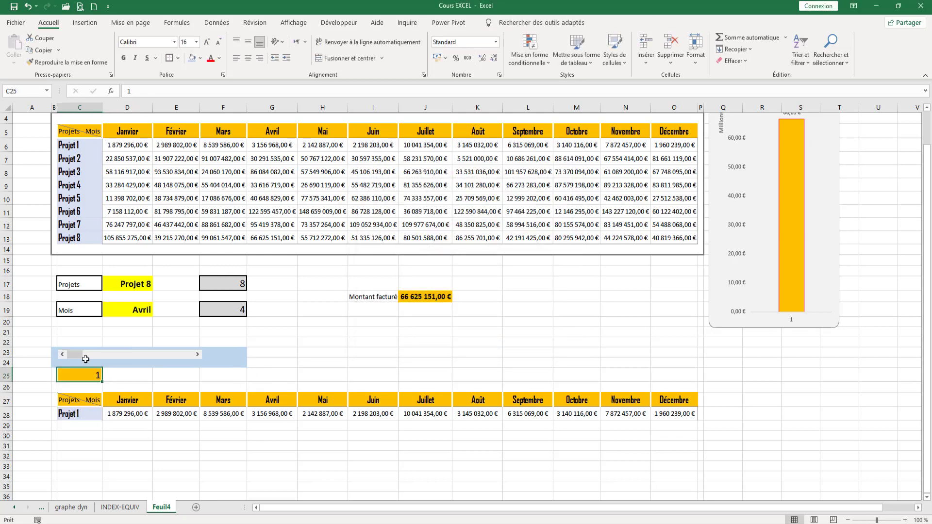
drag(79, 360, 222, 358)
click(195, 356)
Step: Clear the monthly amounts in D28:O28 of the lower table
click(120, 414)
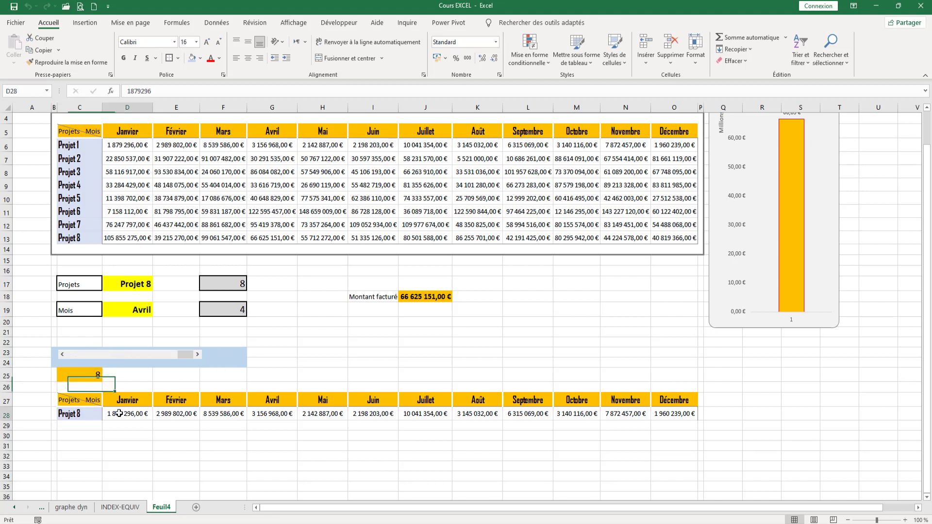
drag(112, 414, 668, 407)
key(Delete)
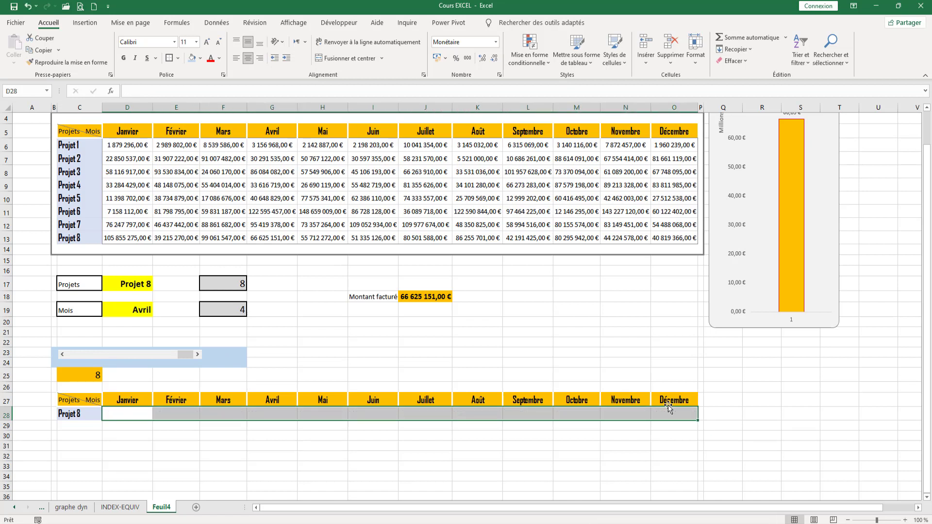
Step: Start a RECHERCHEV formula in D28 with the absolute reference $C$28 as the lookup value
click(124, 414)
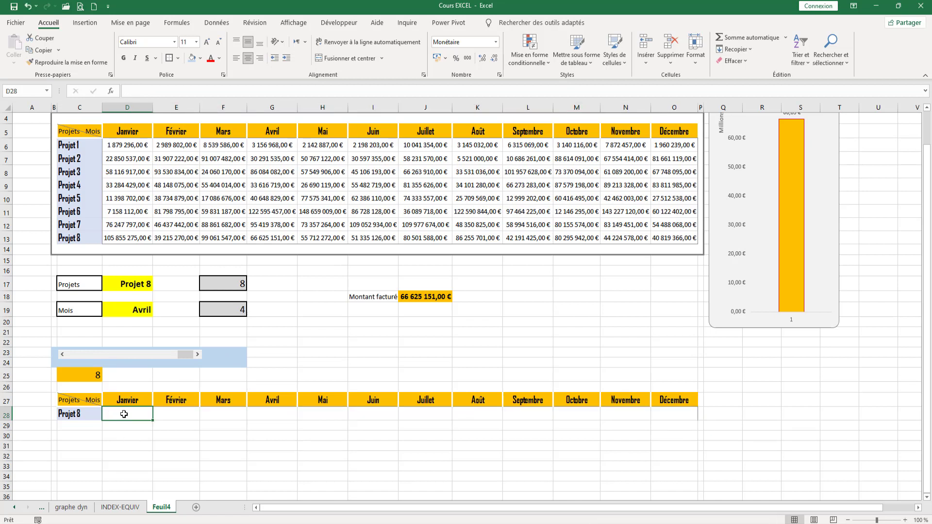
text(=)
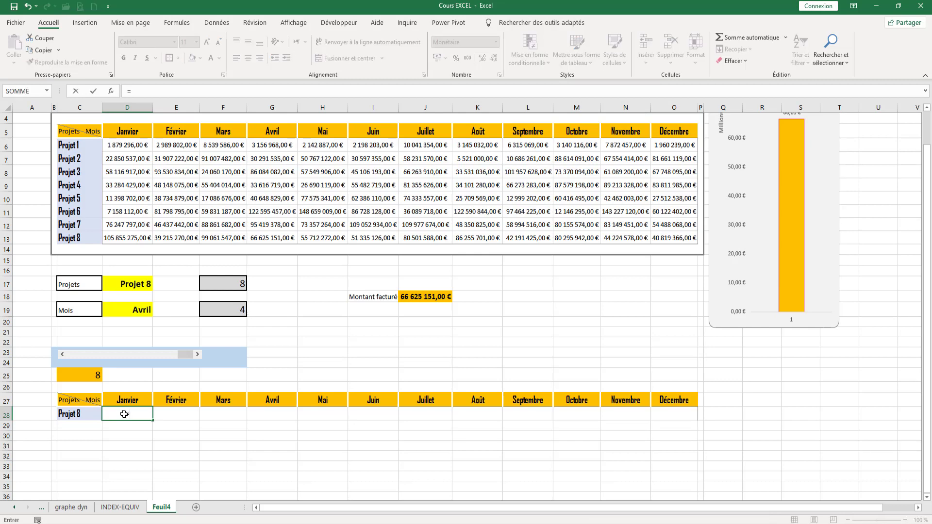
text(recg)
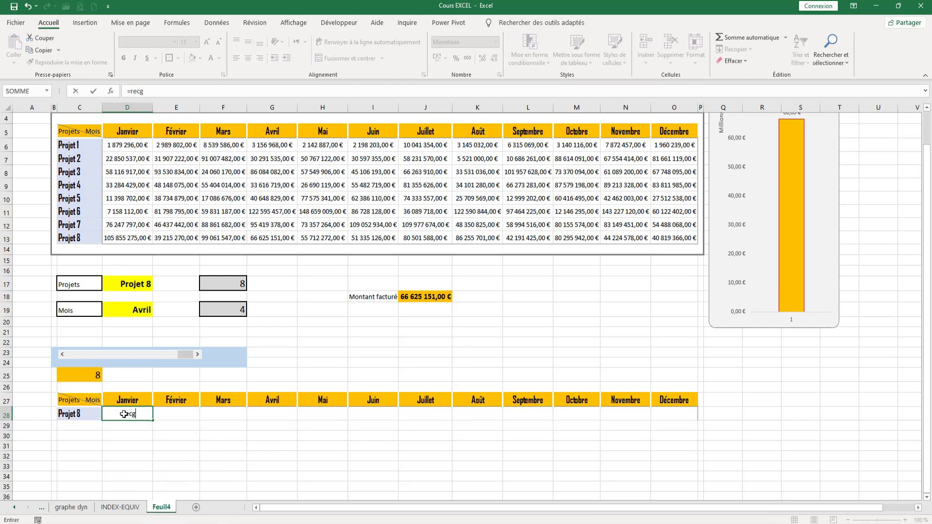
key(BackSpace)
text(h)
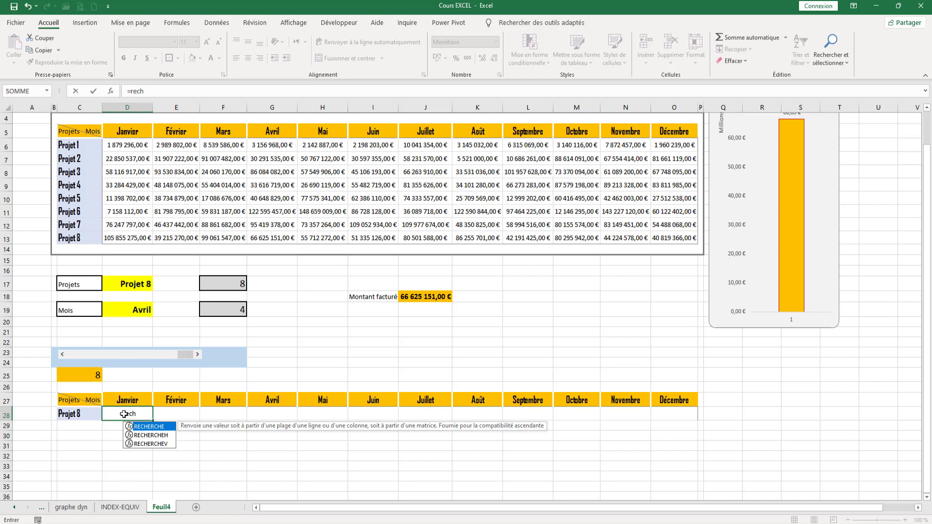
double_click(163, 443)
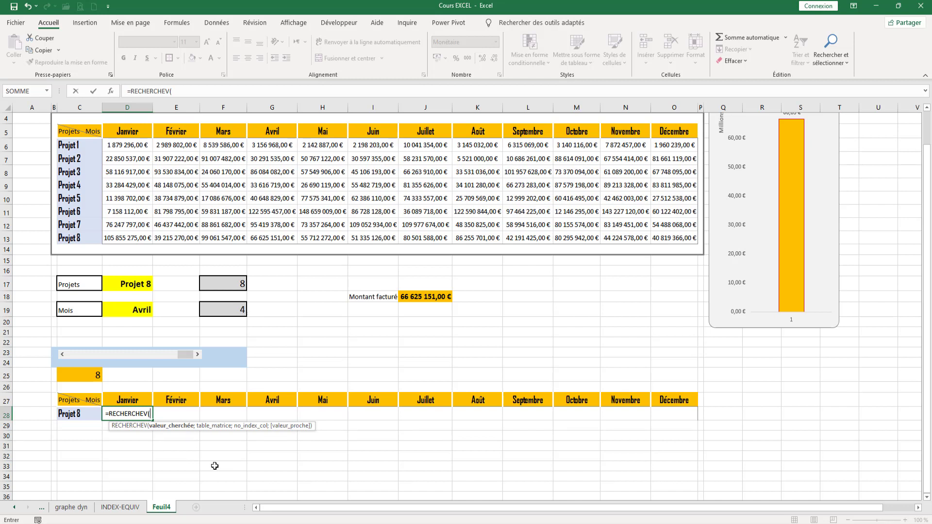
click(84, 415)
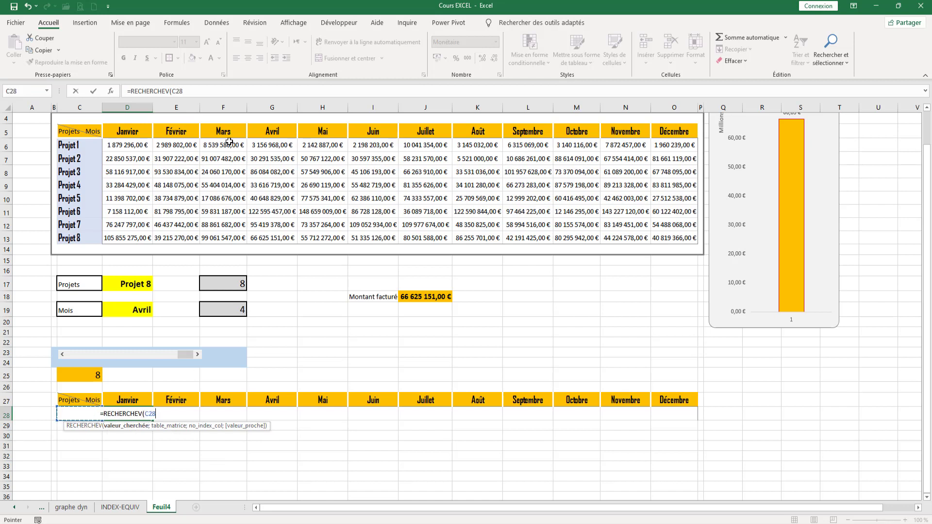
click(179, 92)
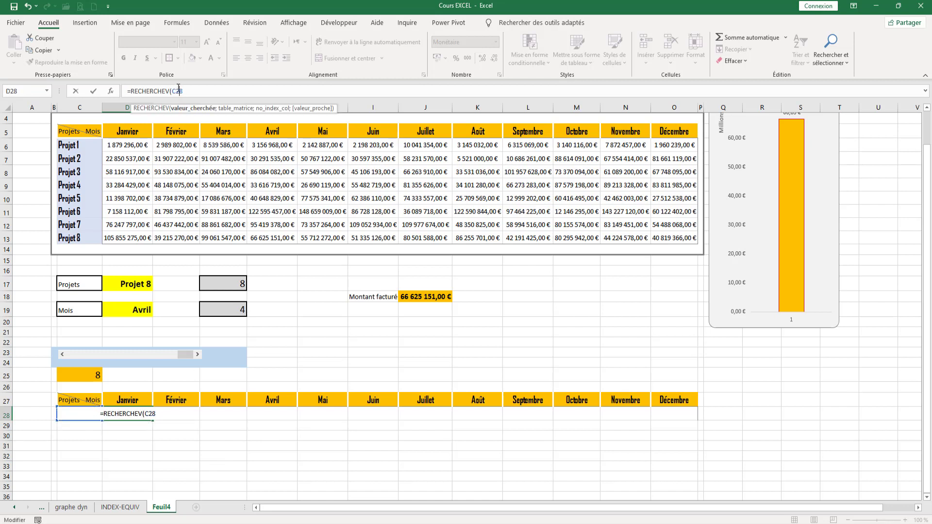
key(F4)
text(;)
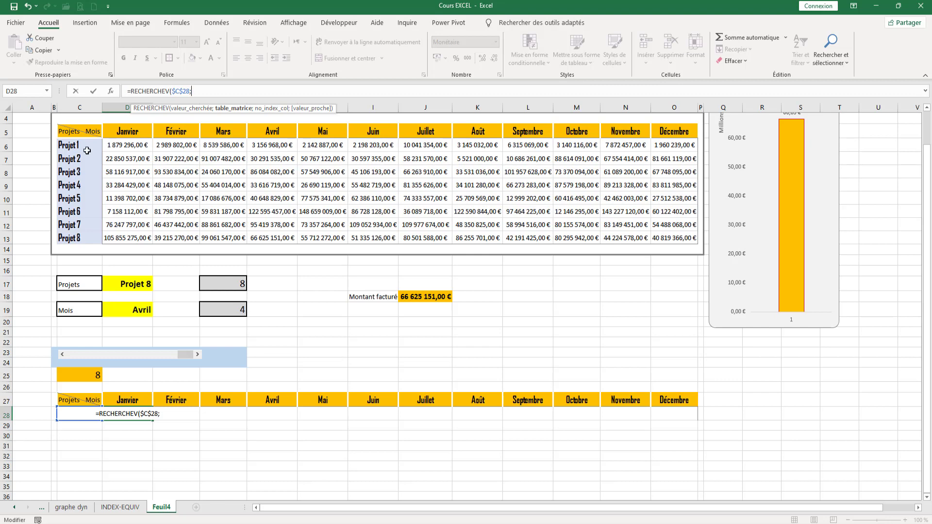
Step: Add the project table as the absolute range $C$6:$O$13 for the RECHERCHEV table argument
drag(80, 151, 686, 237)
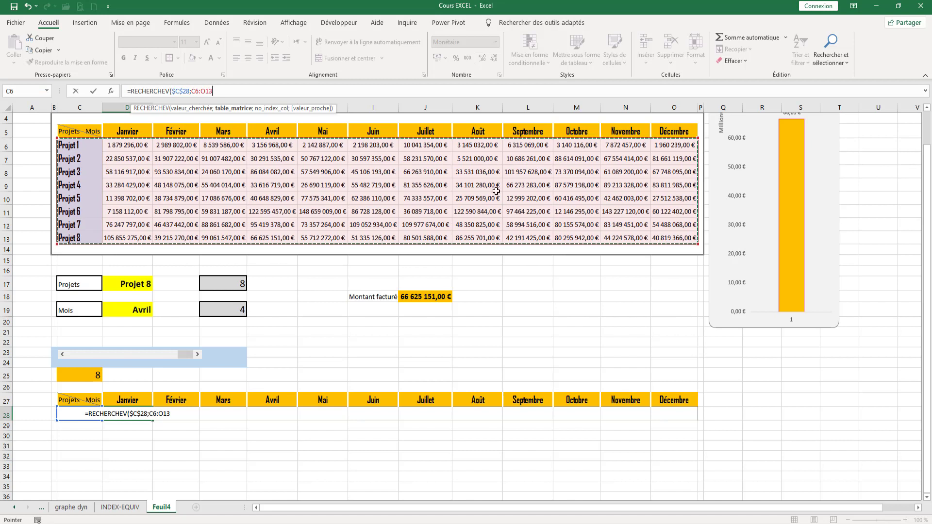
click(194, 91)
click(193, 92)
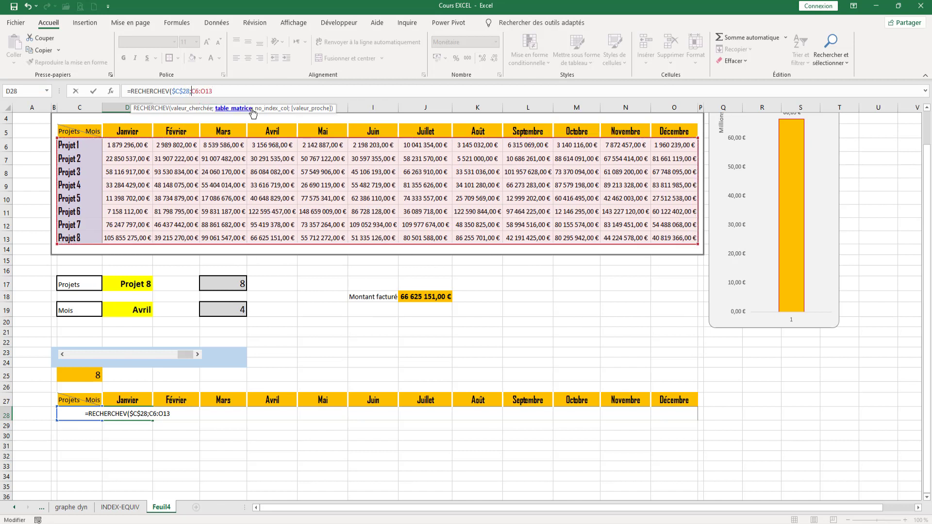
key(F4)
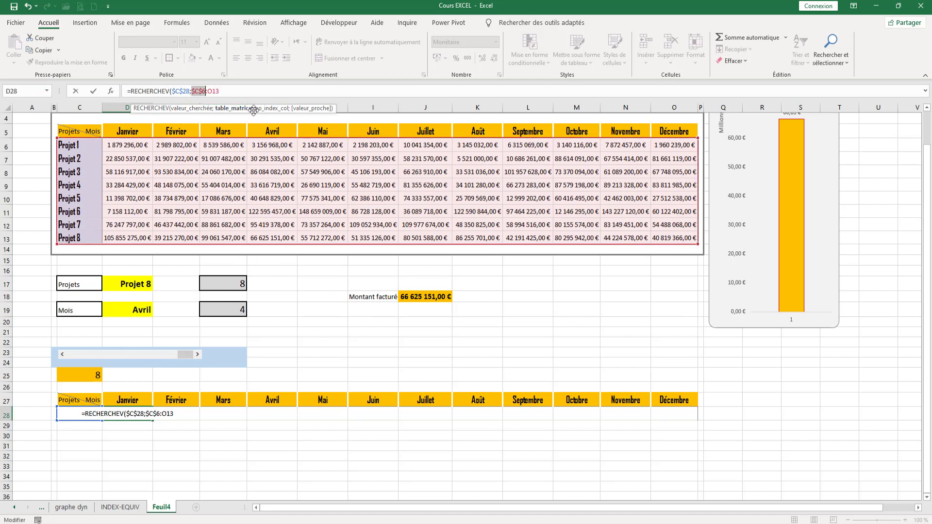
click(214, 91)
key(F4)
click(234, 91)
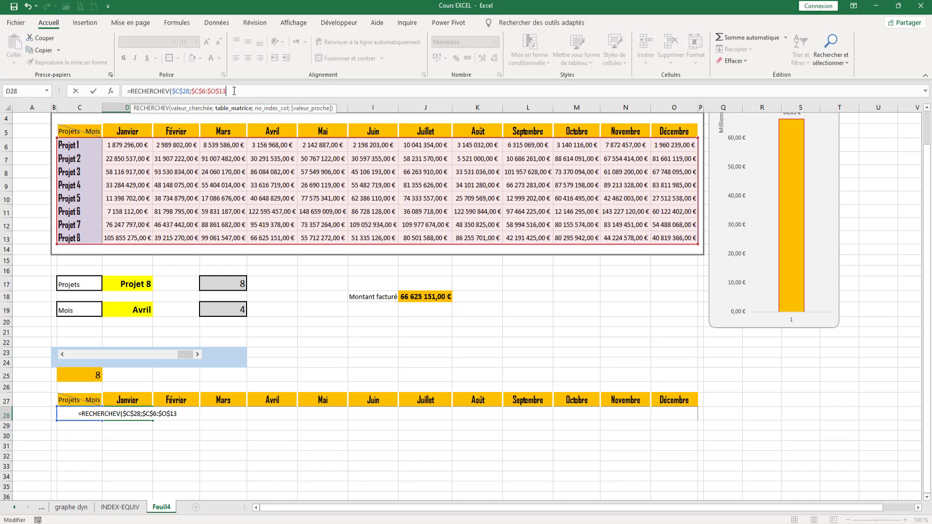
text(;)
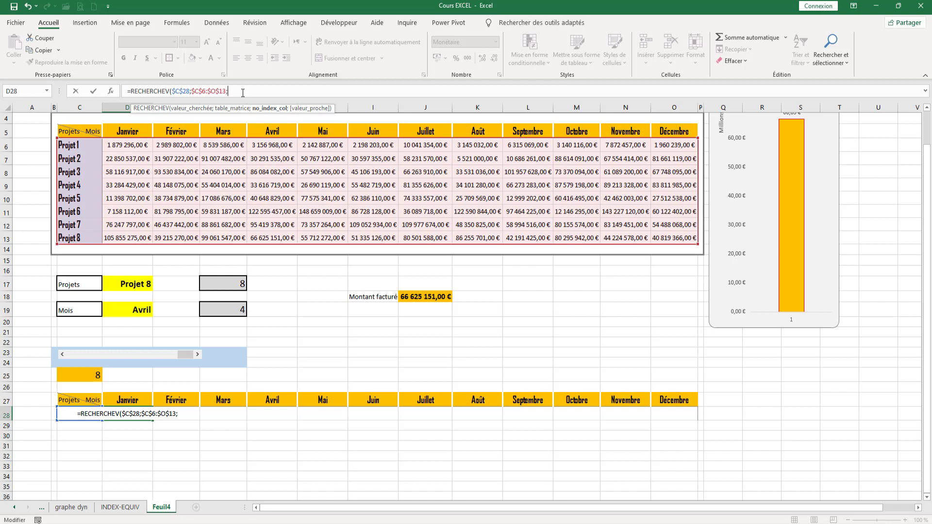
Step: Complete the D28 formula with column index 2 and exact match FAUX
text(2;)
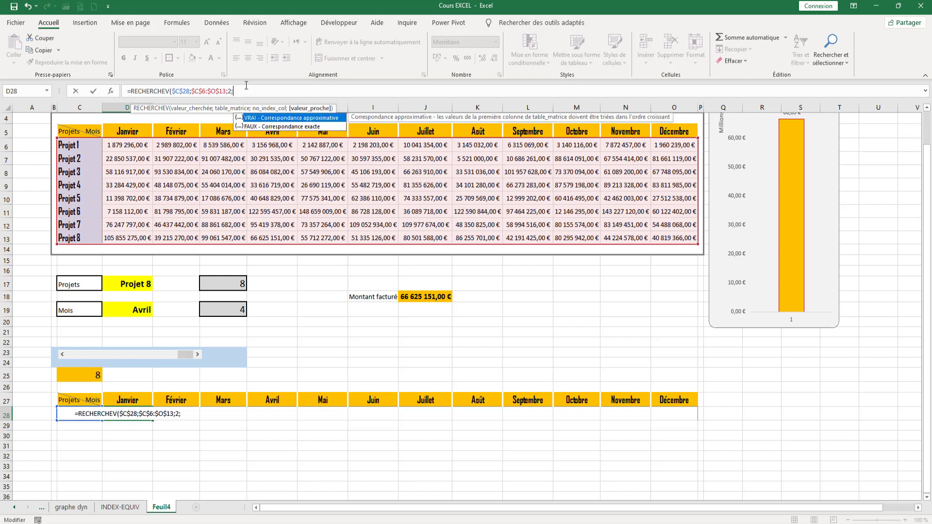
double_click(274, 127)
text())
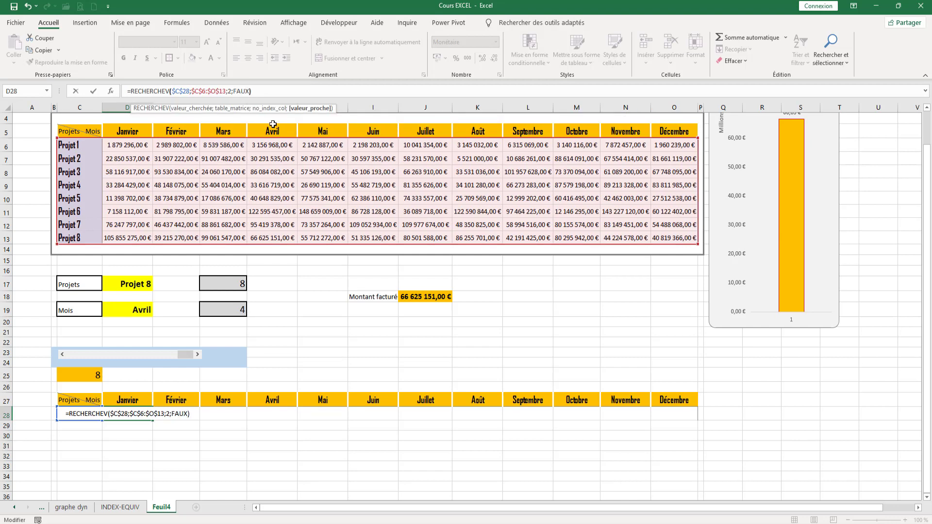
key(Return)
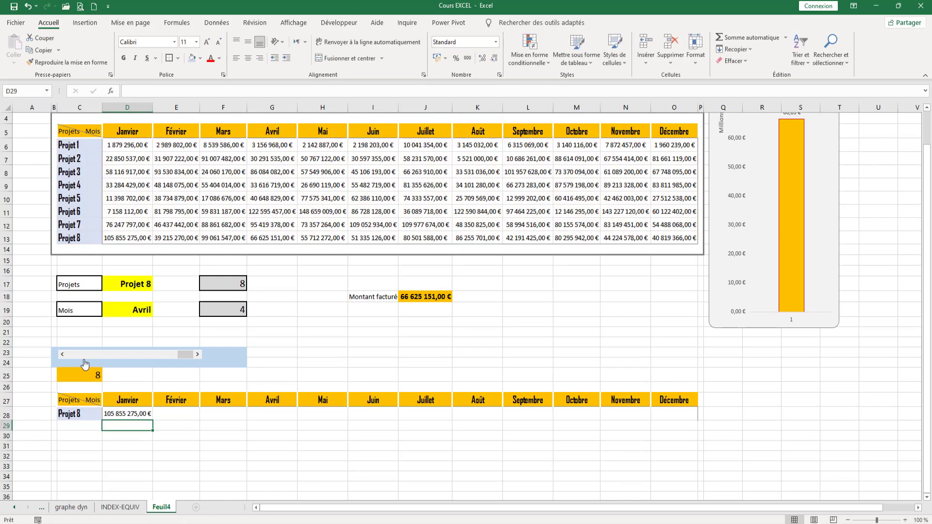
Step: Review the formulas in D28 and C28, and test the January lookup with the scroll bar at 1 and 2
click(119, 415)
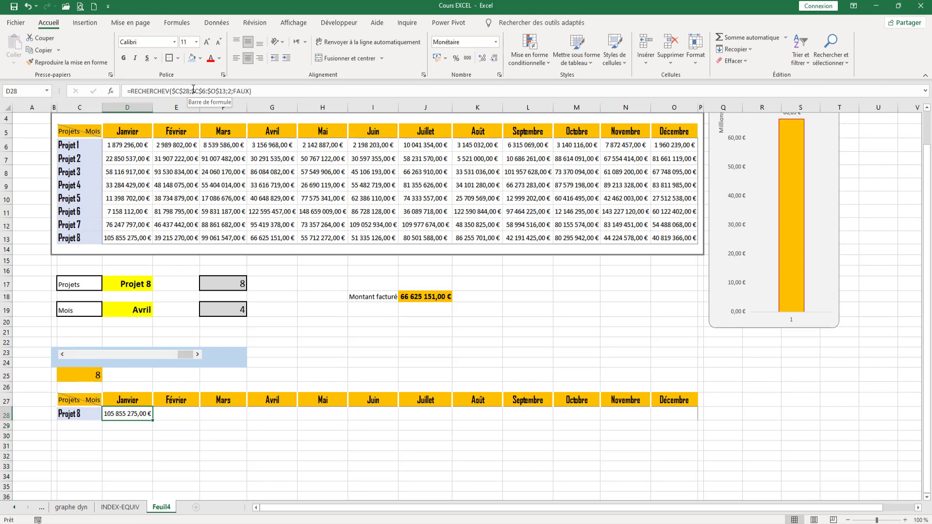
click(88, 413)
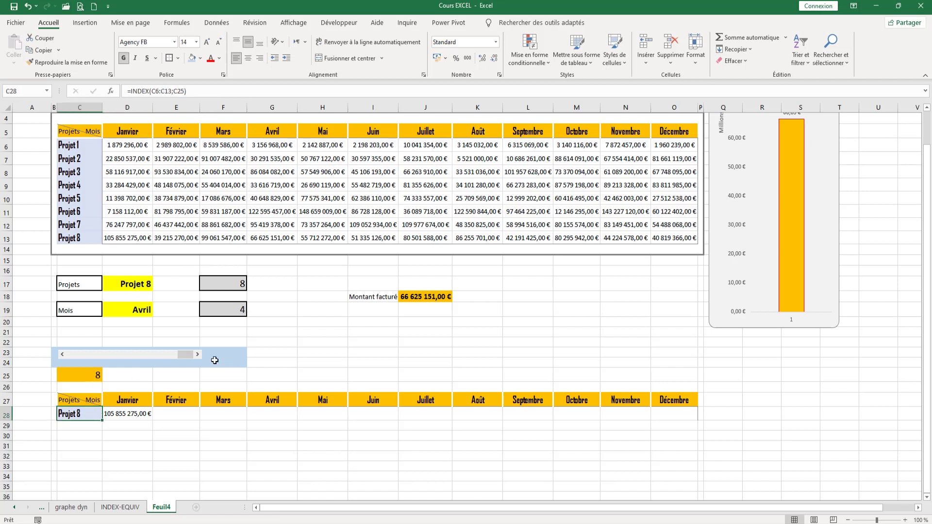
drag(187, 355, 60, 358)
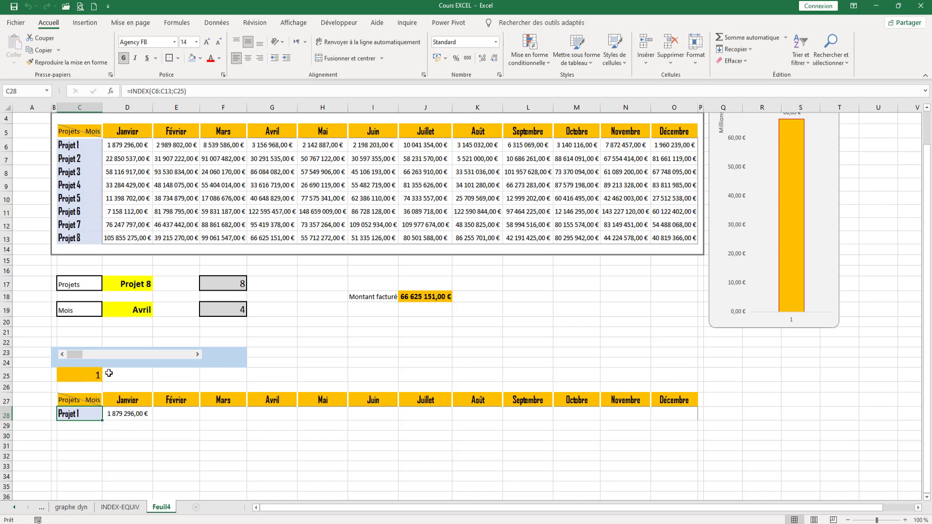
click(196, 359)
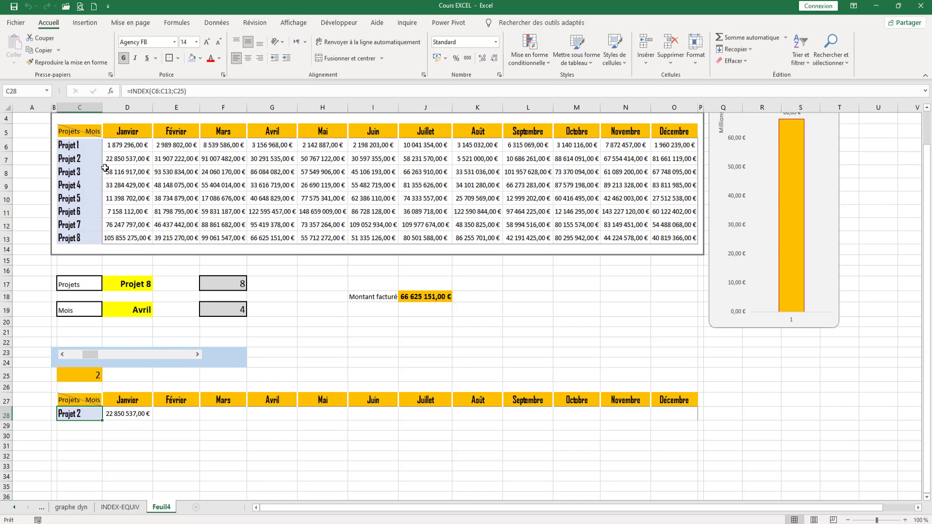
Step: Copy the RECHERCHEV formula from D28 across the remaining months to O28
click(144, 414)
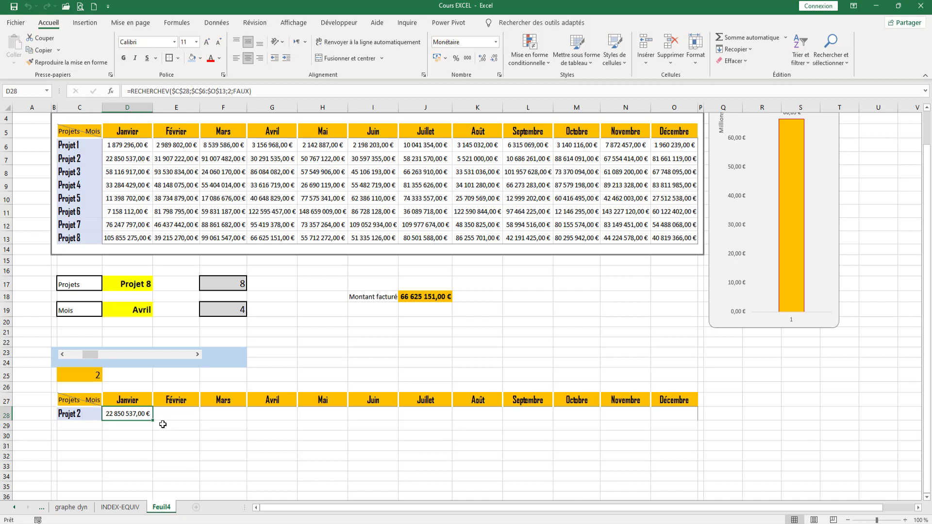
drag(152, 420, 694, 421)
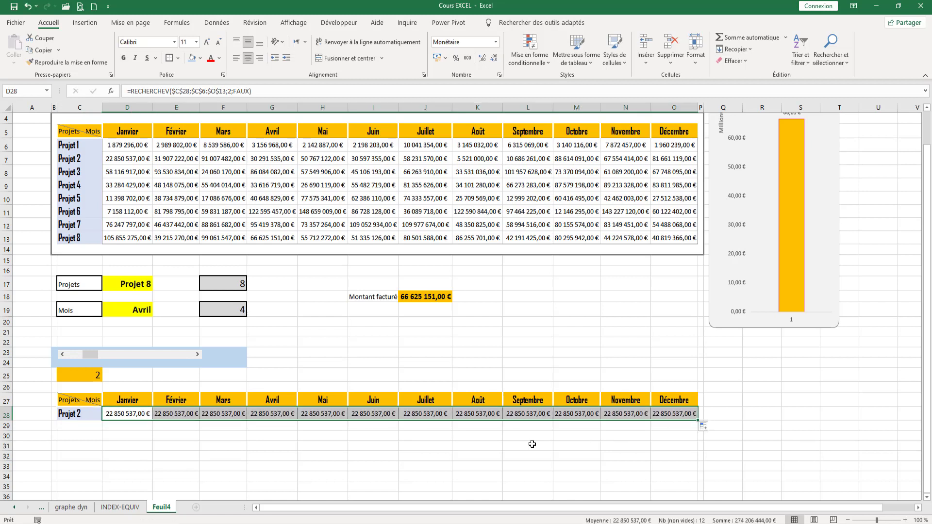
Step: Set the RECHERCHEV column index to 3 in E28 for Février and 4 in F28 for Mars
click(163, 415)
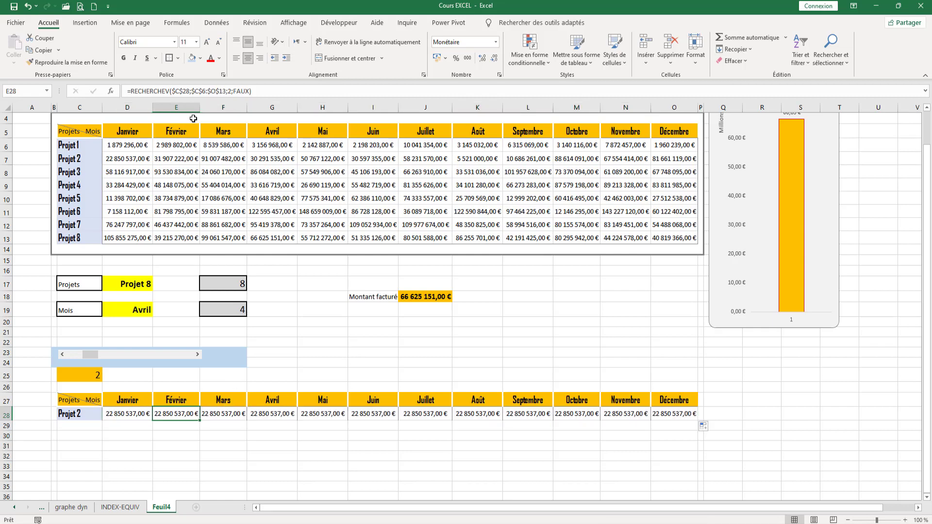
click(232, 91)
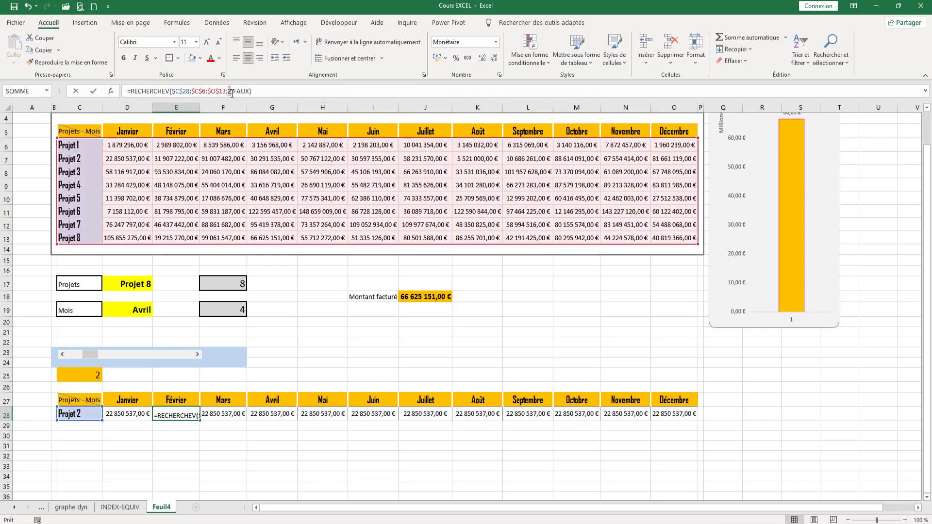
double_click(231, 91)
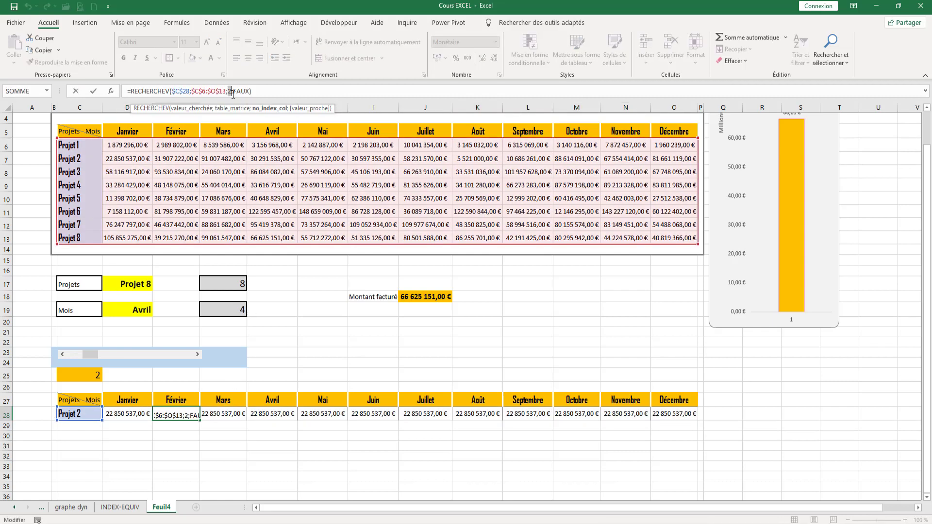
text(3)
key(Tab)
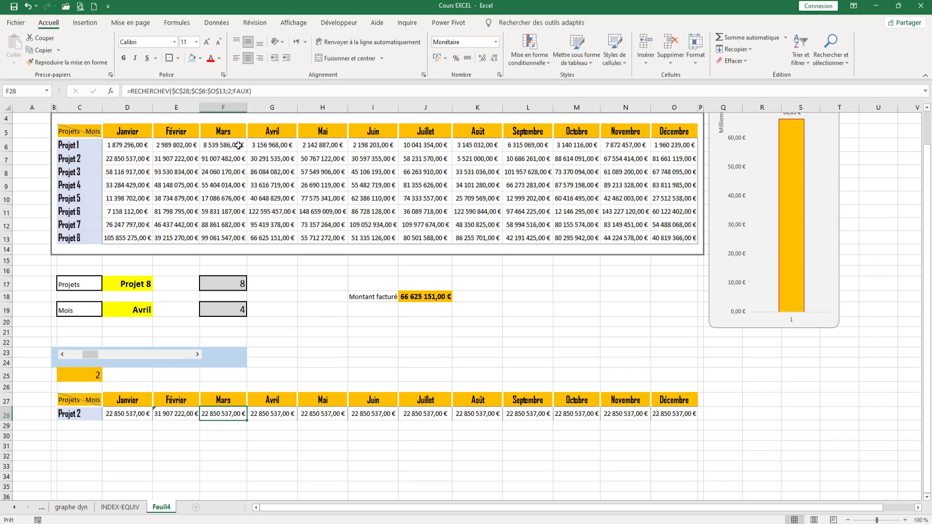
double_click(231, 91)
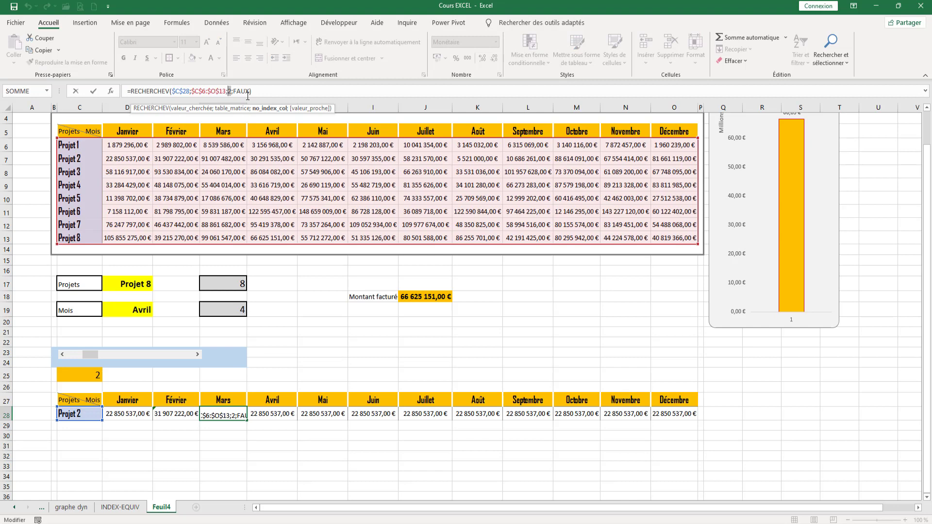
key(Return)
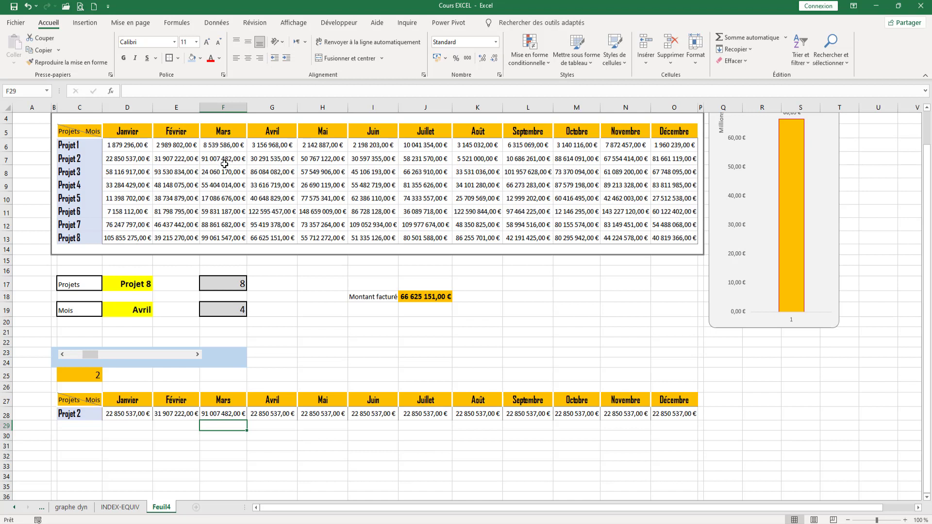
Step: Change the RECHERCHEV column index to 5 in G28 for Avril and 6 in H28 for Mai
click(265, 418)
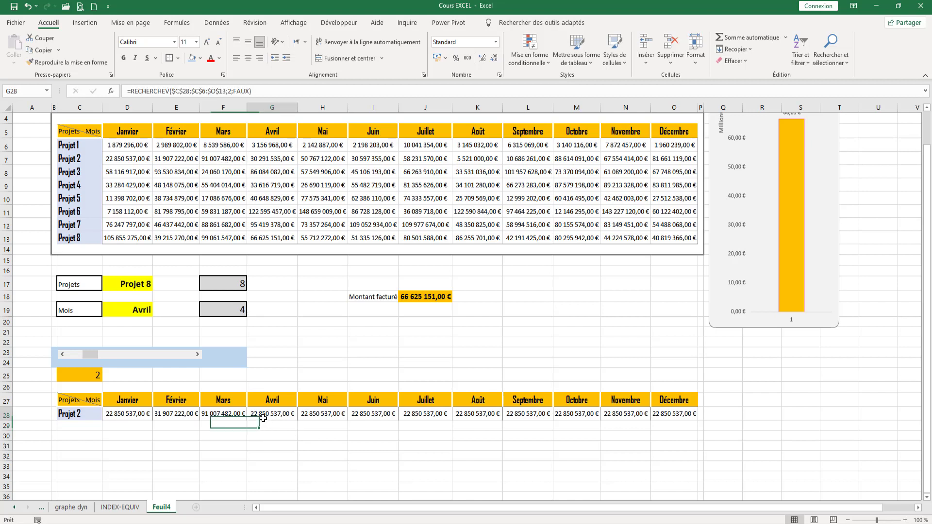
double_click(229, 91)
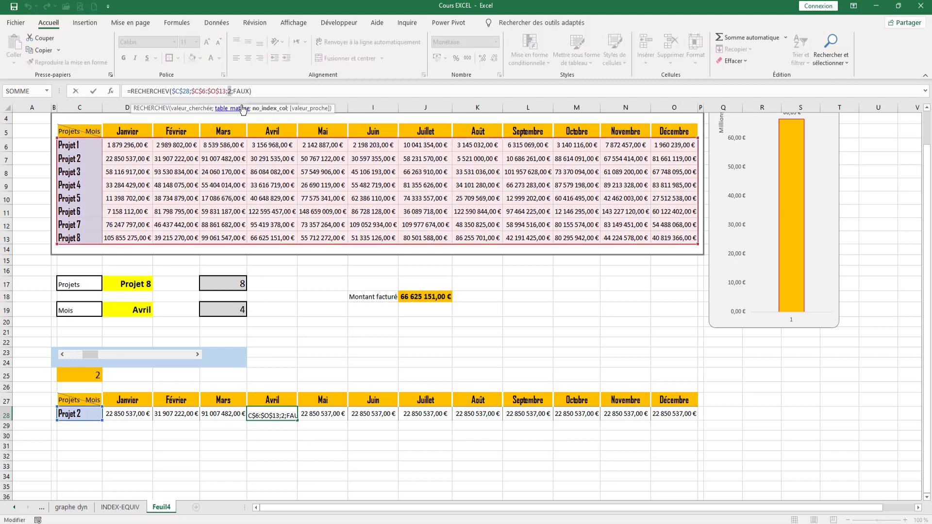
text(5)
key(Return)
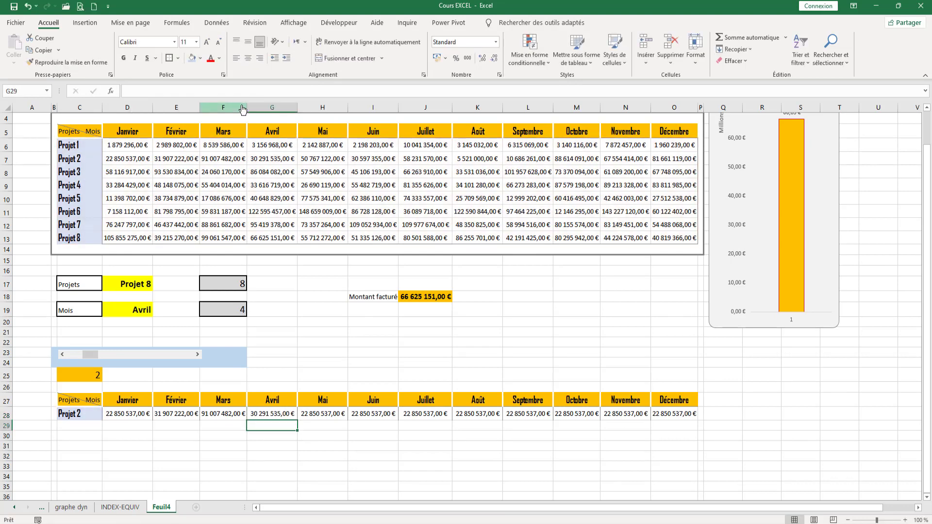
click(319, 414)
double_click(230, 91)
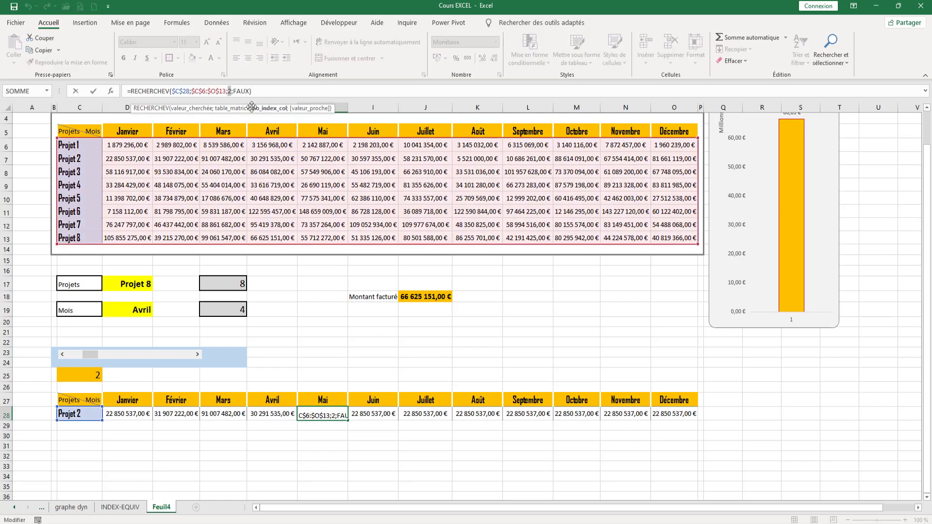
text(5)
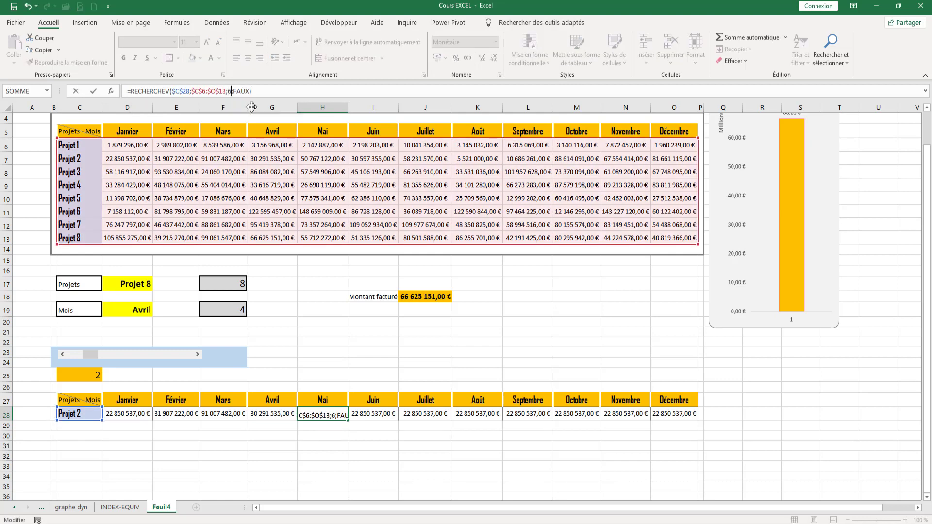
key(Return)
Step: Edit the Juin and Juillet formulas in I28 and J28 to use column indexes 7 and 8
click(373, 413)
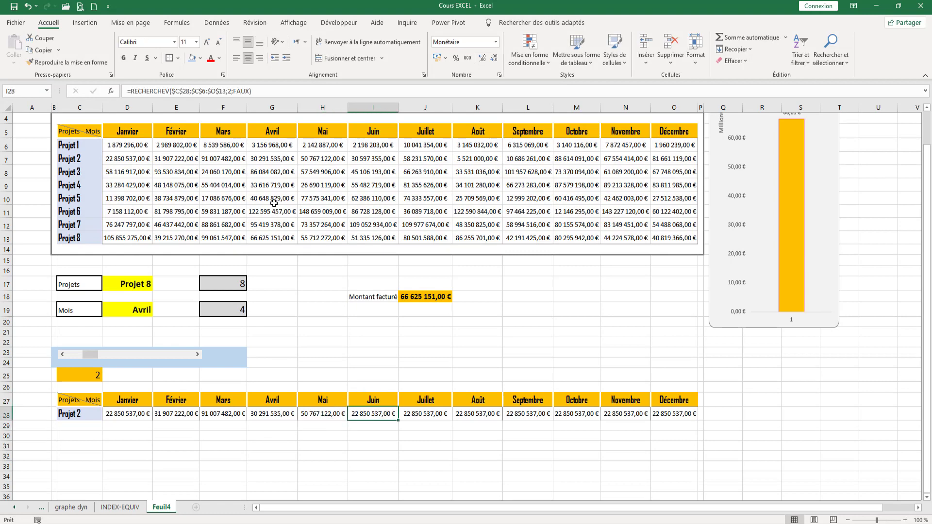
double_click(230, 91)
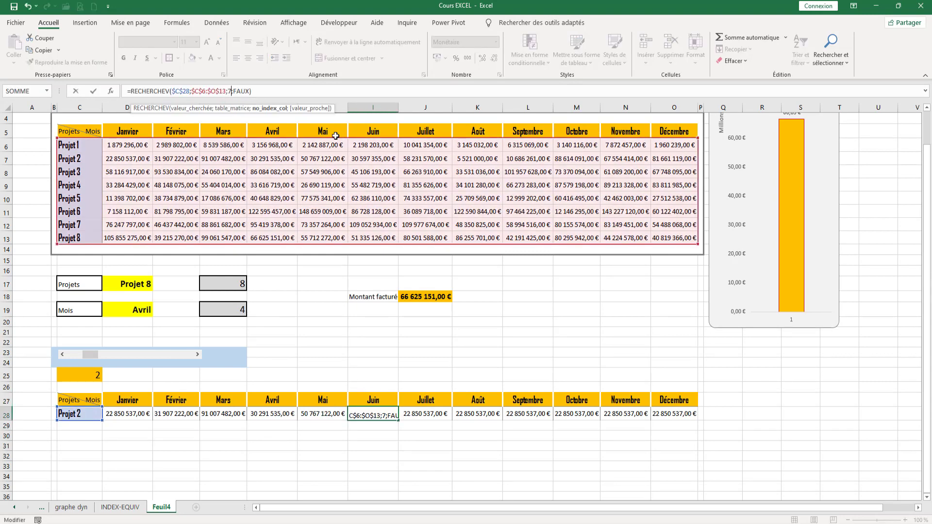
key(Return)
click(430, 417)
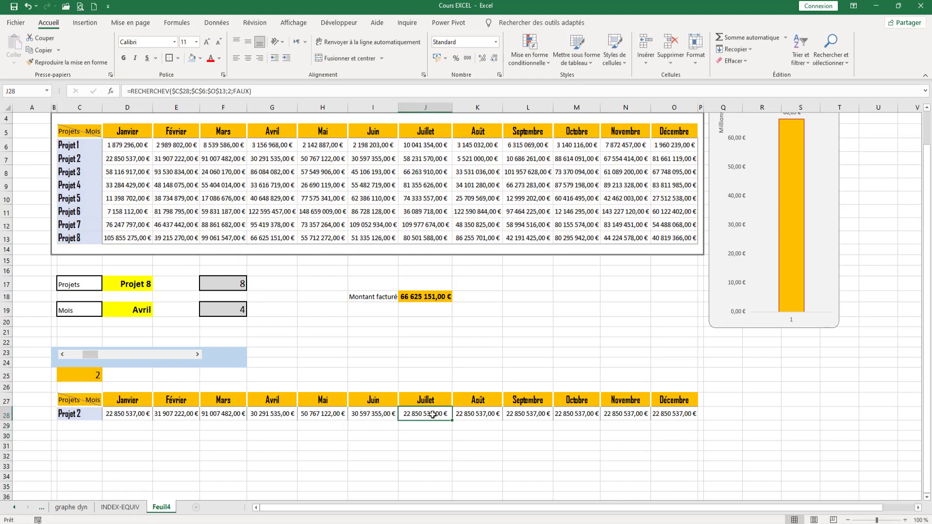
double_click(231, 91)
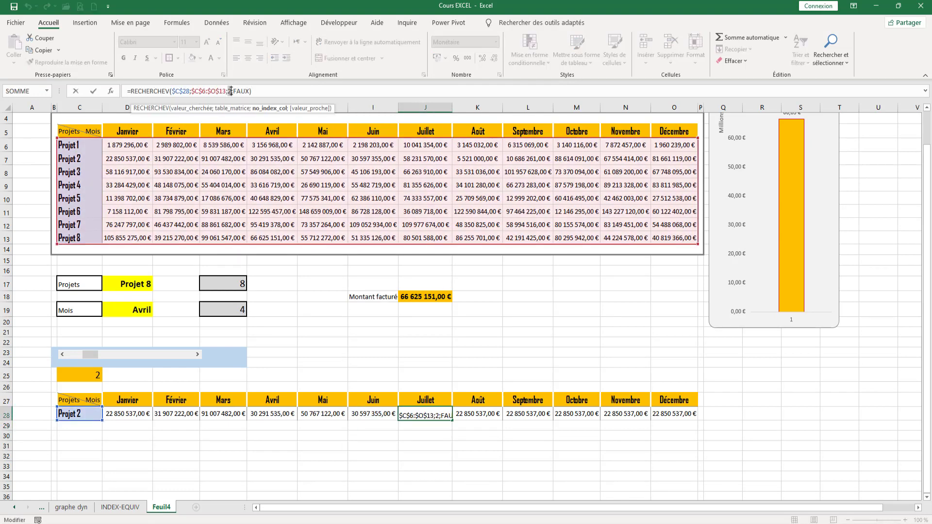
key(Return)
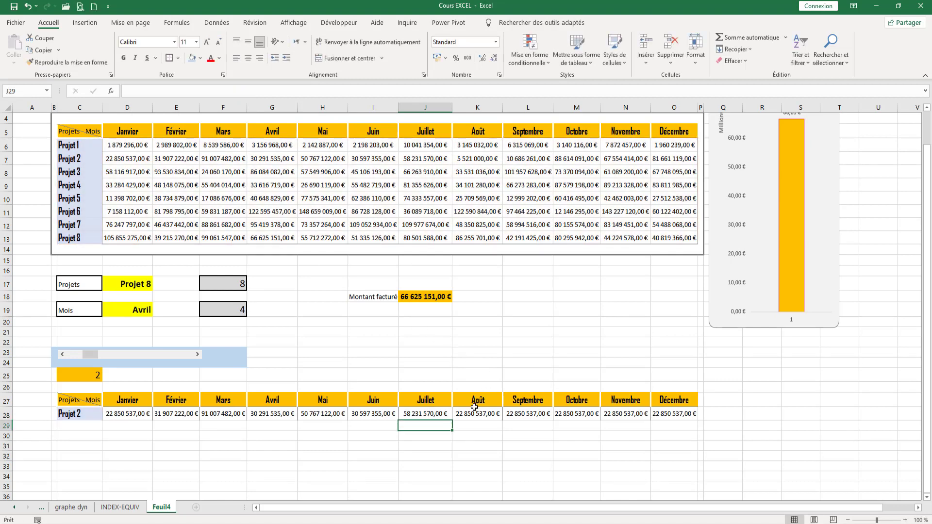
Step: Set the RECHERCHEV column index to 9 in K28 for Août and 10 in L28 for Septembre
click(477, 414)
double_click(230, 91)
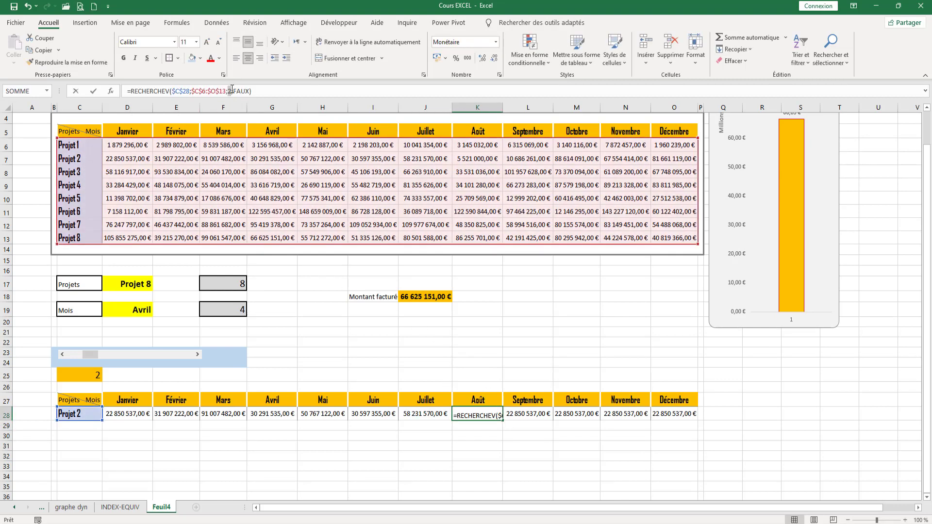
key(Return)
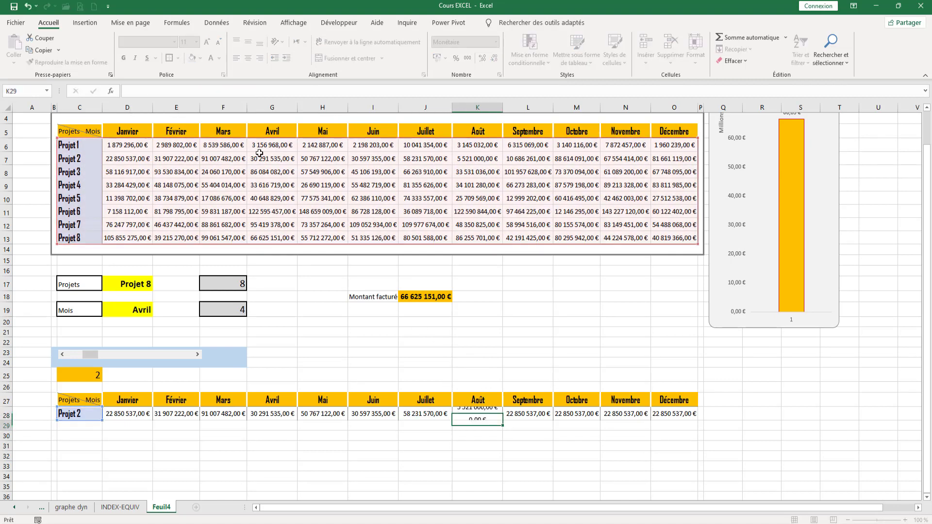
click(427, 416)
click(480, 416)
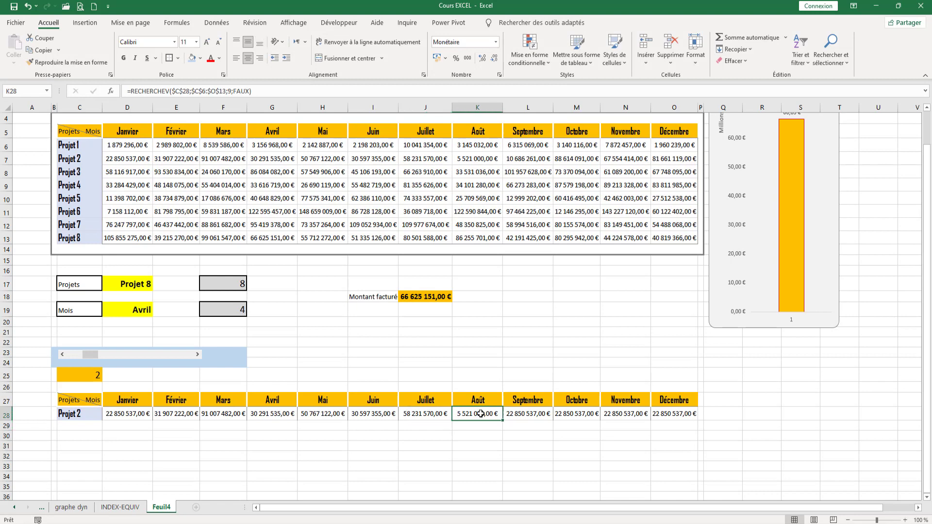
click(519, 415)
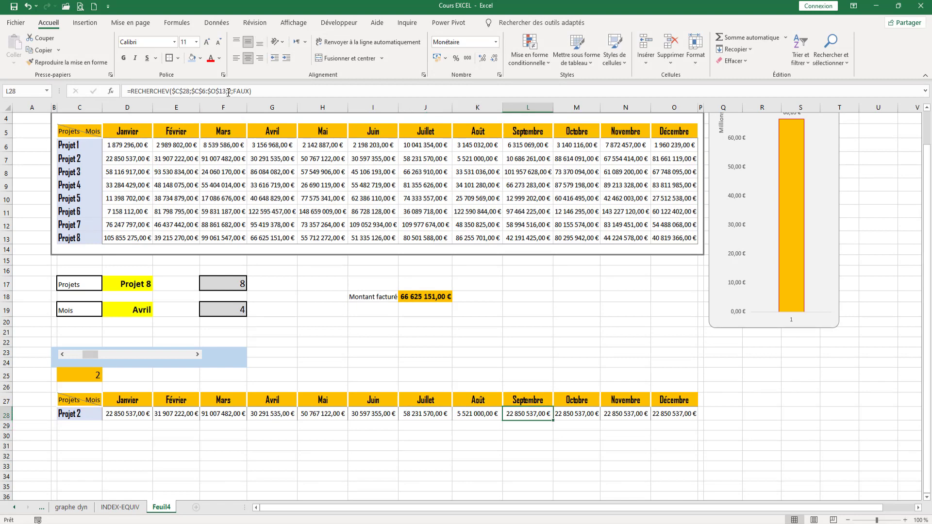
double_click(230, 91)
text(10)
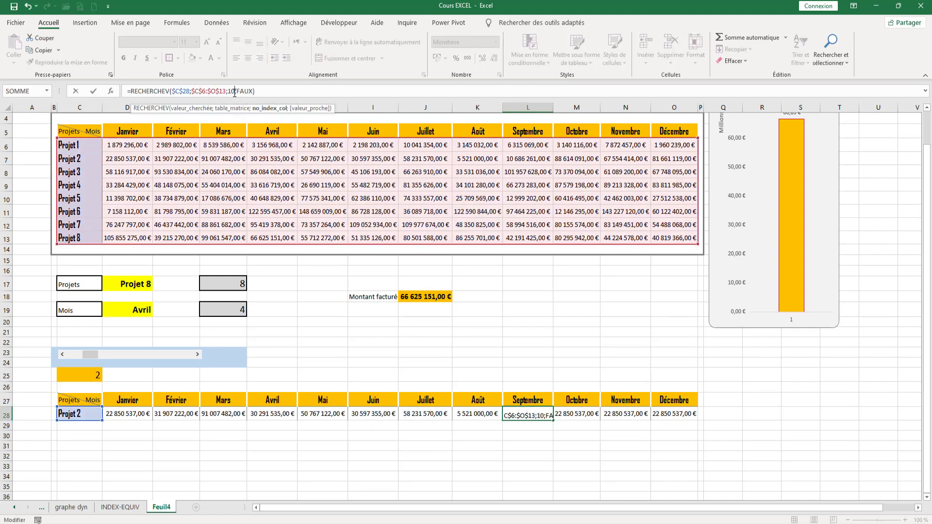
key(Return)
Step: Update the Octobre and Novembre formulas in M28 and N28 to column indexes 11 and 12
click(569, 418)
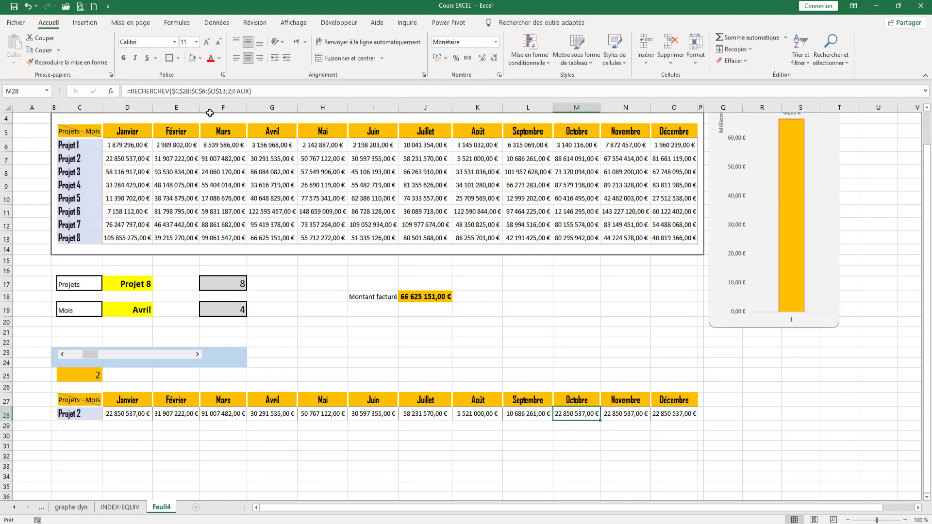
double_click(230, 92)
text(11)
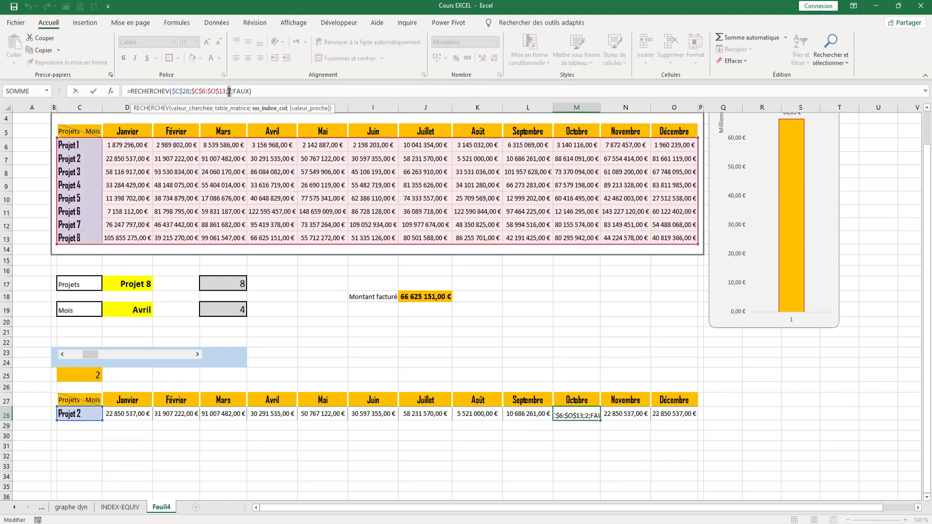
key(Return)
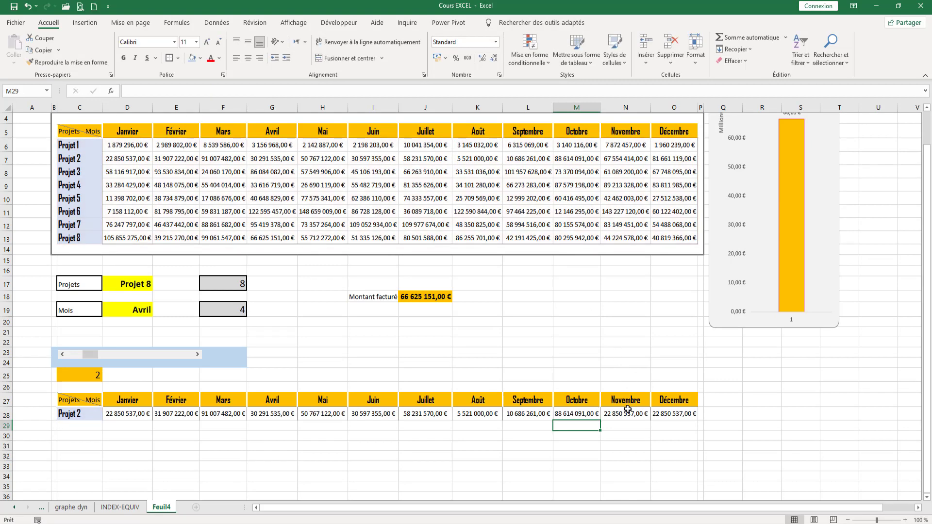
click(625, 413)
click(228, 92)
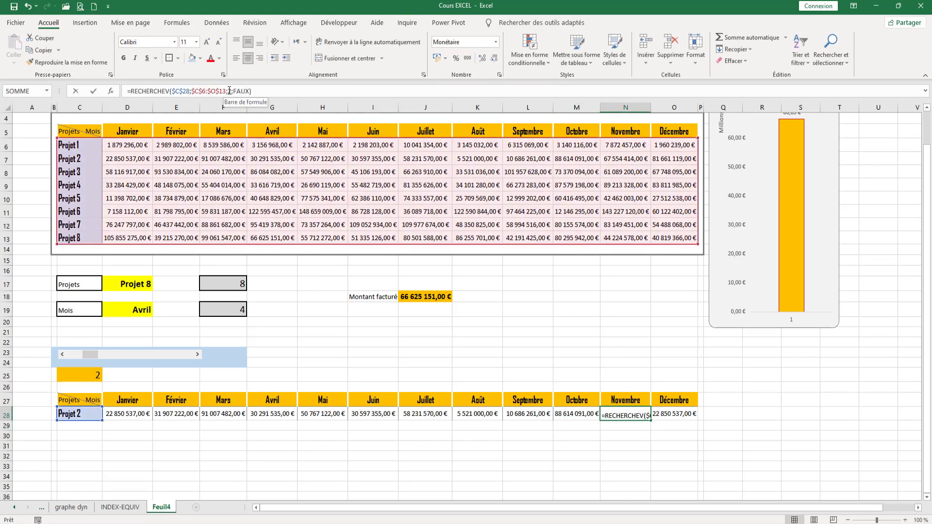
text(1)
key(Return)
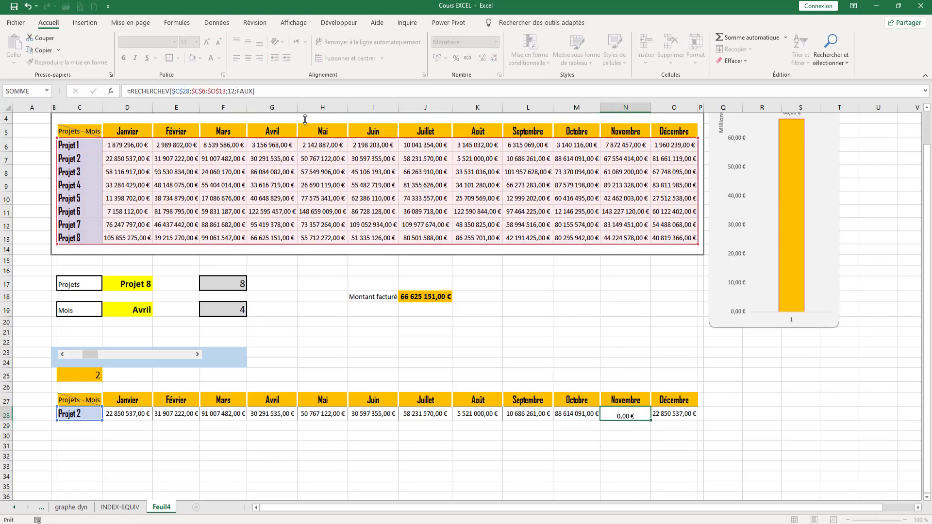
Step: Replace the column index in the Décembre formula in O28 with 13
click(672, 412)
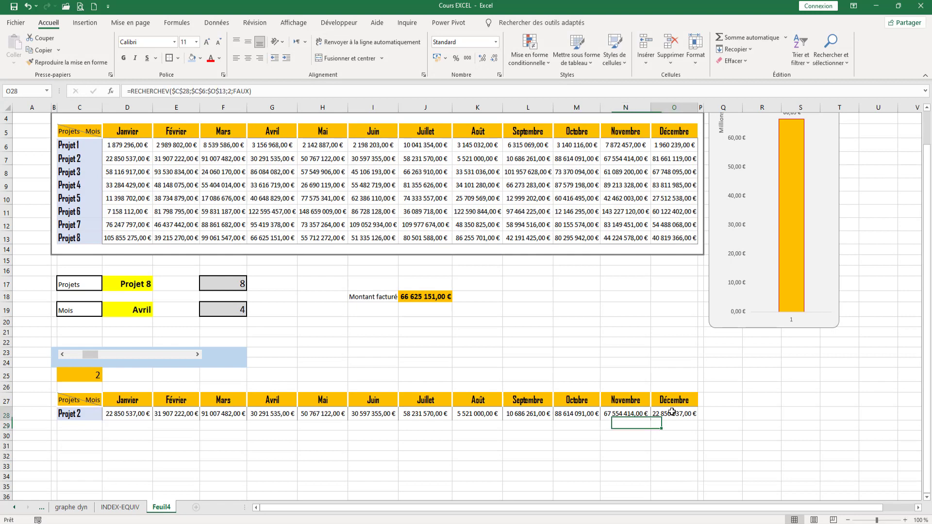
click(228, 91)
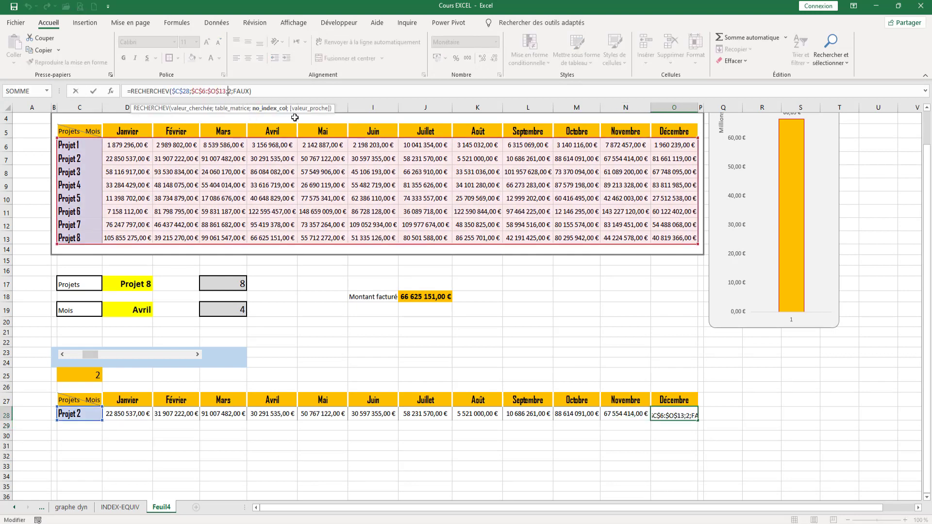
key(Delete)
text(13)
key(Return)
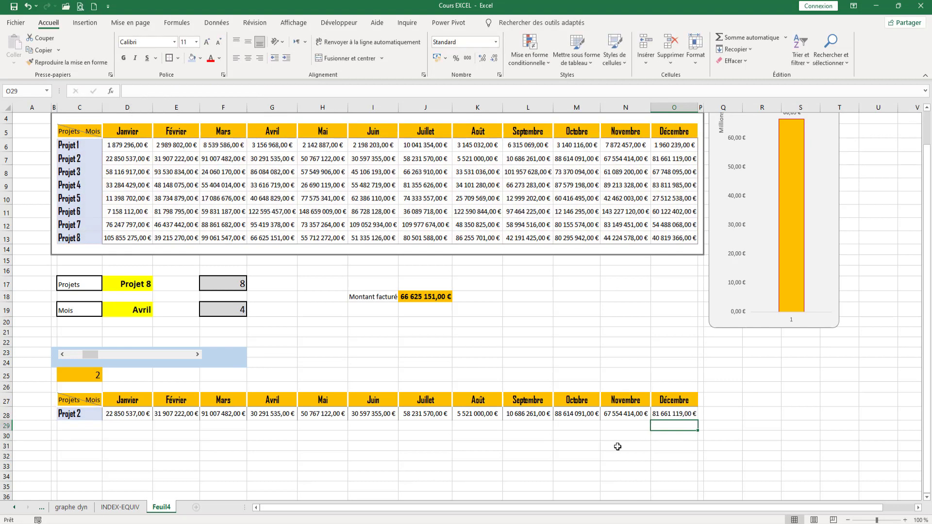
Step: Check the project name formula in C28 and advance the scroll bar to 3 to test the monthly row
click(83, 416)
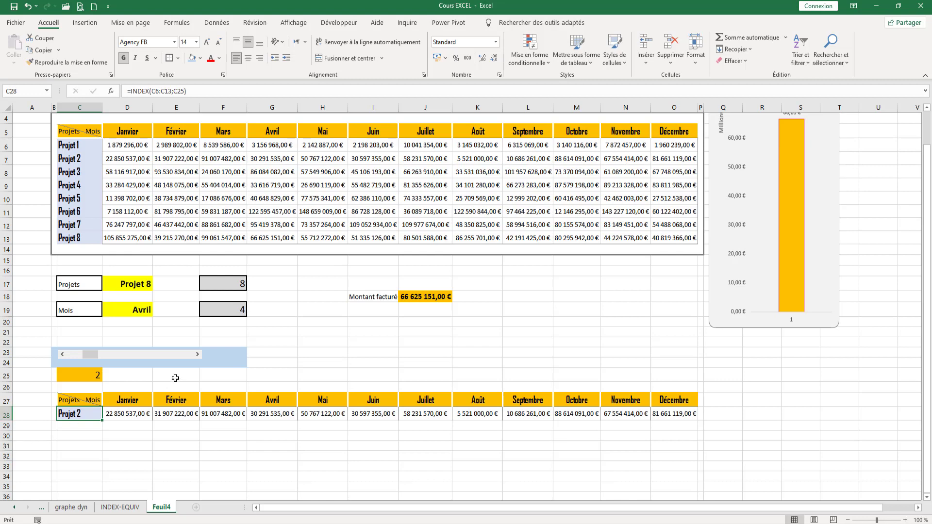
click(196, 359)
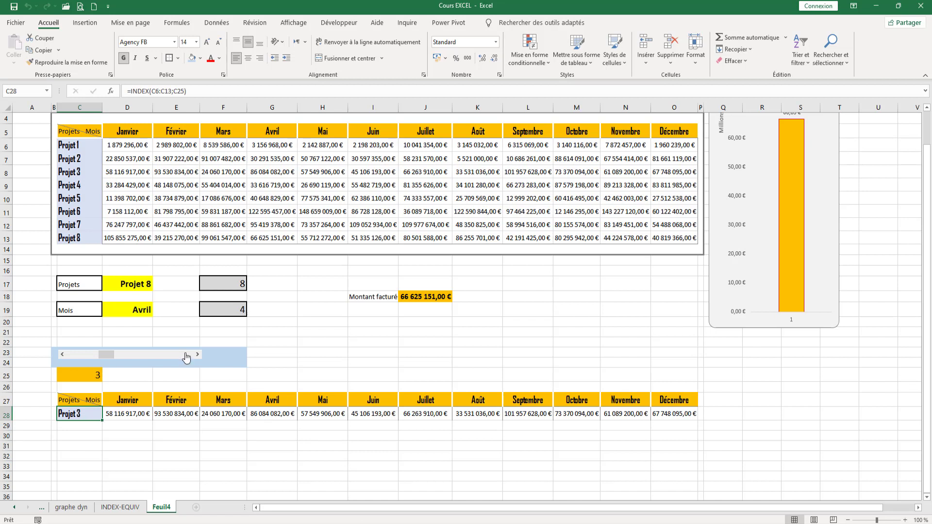
Step: Insert a clustered column chart from the month headers and project amounts in C27:O28
scroll(189, 365, down, 2)
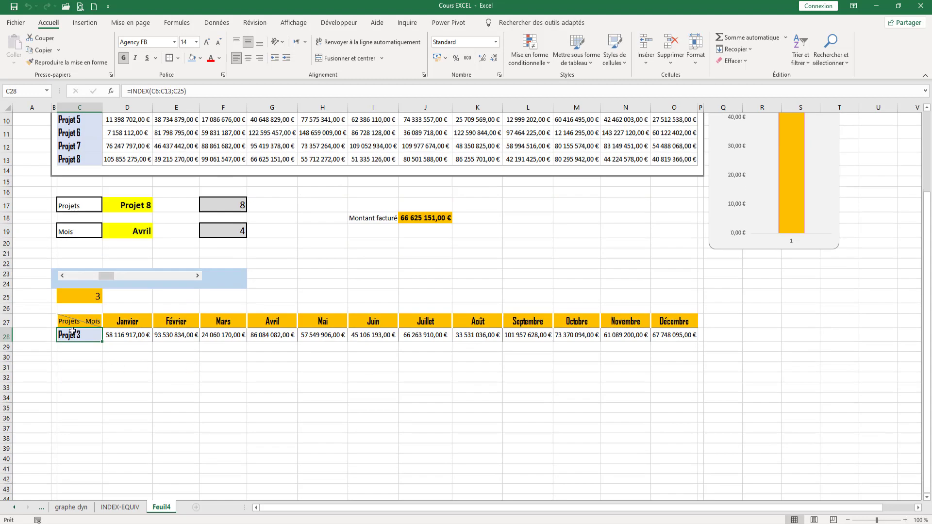
drag(71, 322, 688, 335)
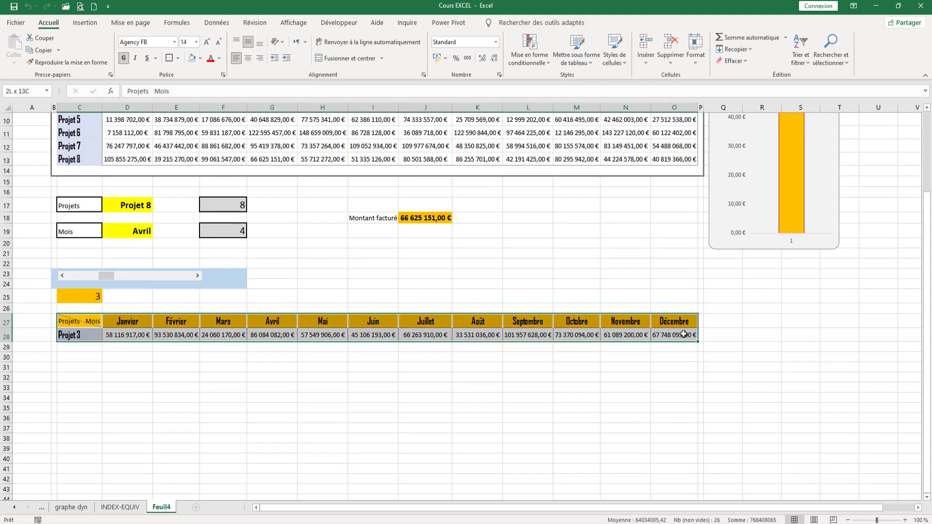
click(80, 24)
click(55, 24)
click(85, 22)
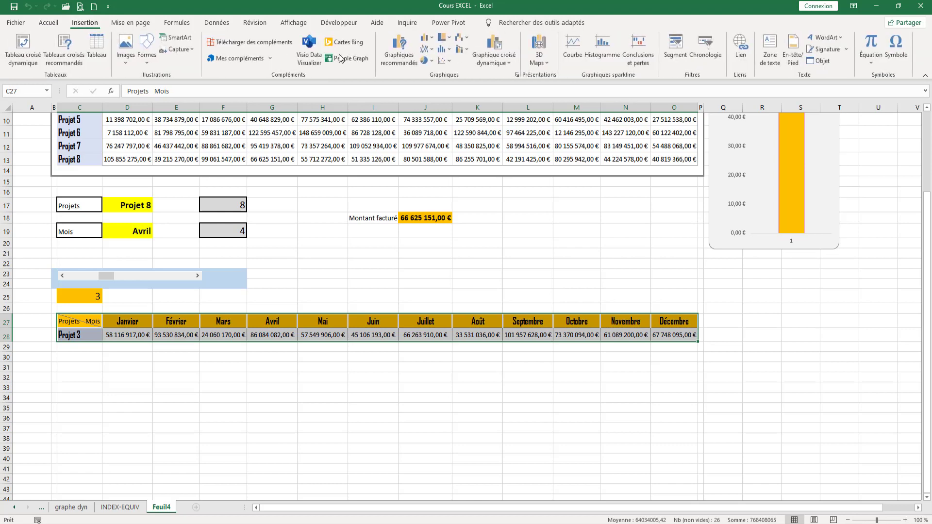
click(426, 39)
click(434, 72)
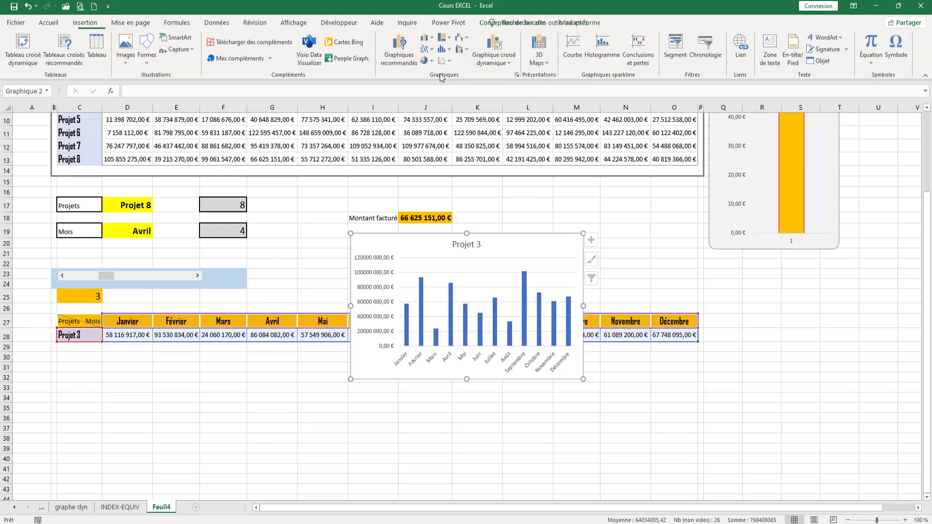
Step: Place the column chart below the monthly row, apply the grey gradient chart style and stretch it across columns C to O
drag(366, 380, 288, 491)
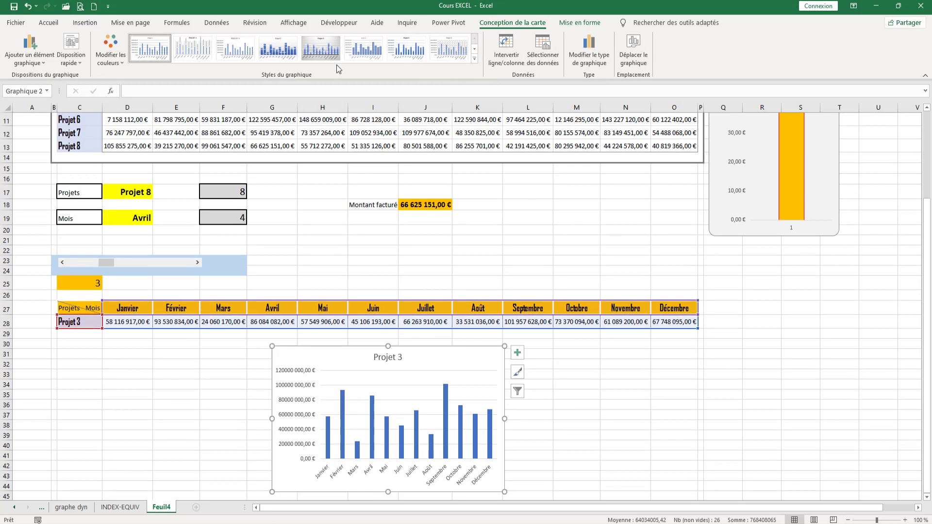
click(321, 49)
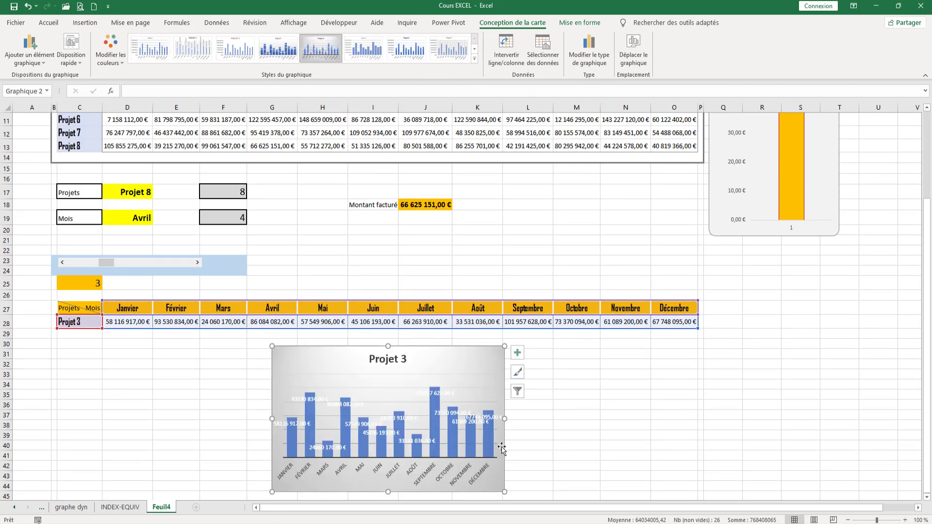
drag(504, 421, 693, 420)
drag(271, 421, 60, 418)
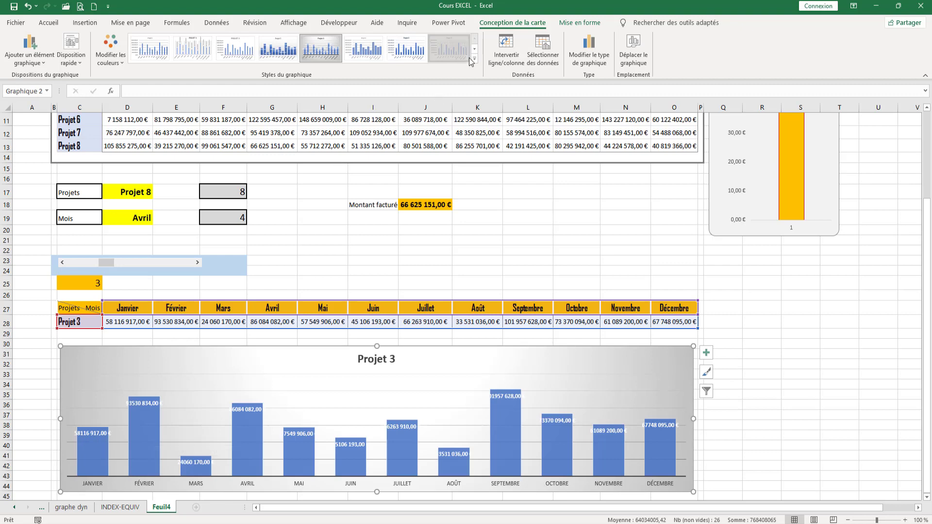
Step: Try the white-background chart style with gradient blue columns, and return the chart to the grey gradient style
click(449, 47)
click(474, 59)
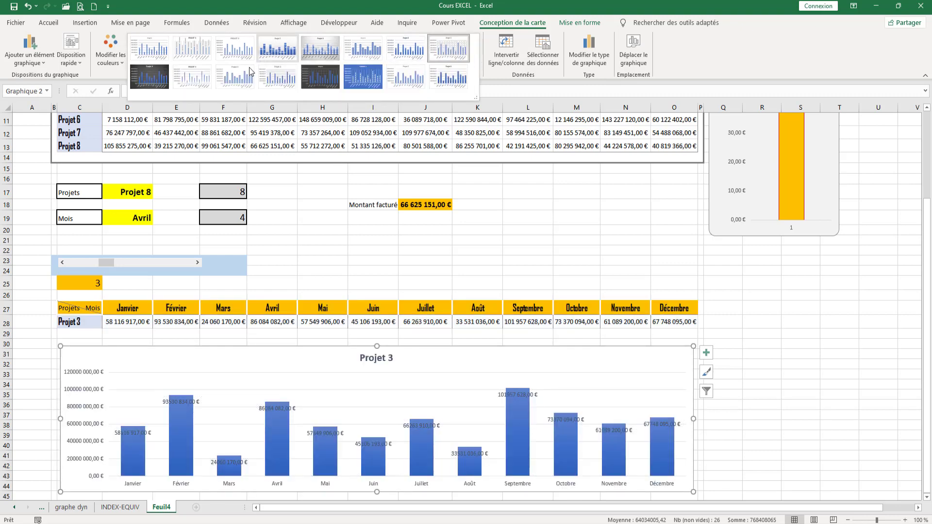
click(320, 48)
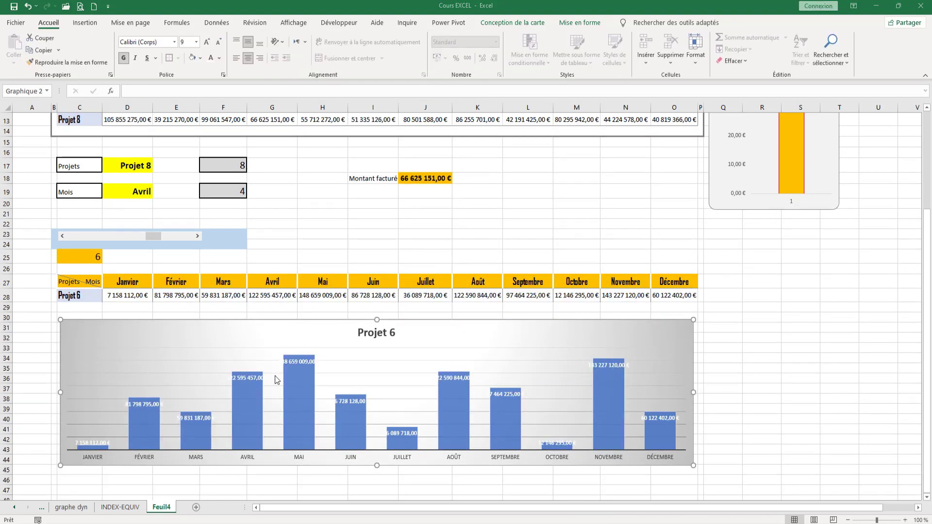
Step: Set the chart's data label position to Bord extérieur and change the label text colour to black
click(298, 322)
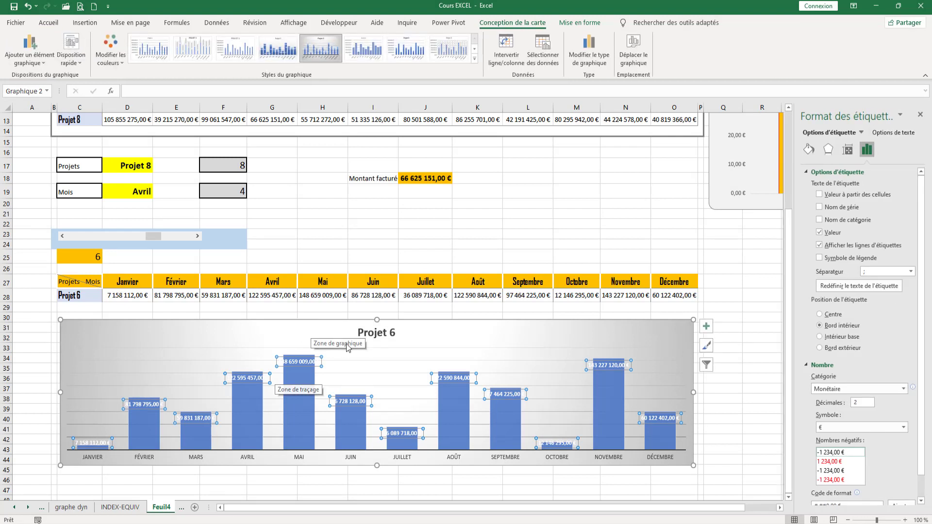
click(846, 326)
click(847, 336)
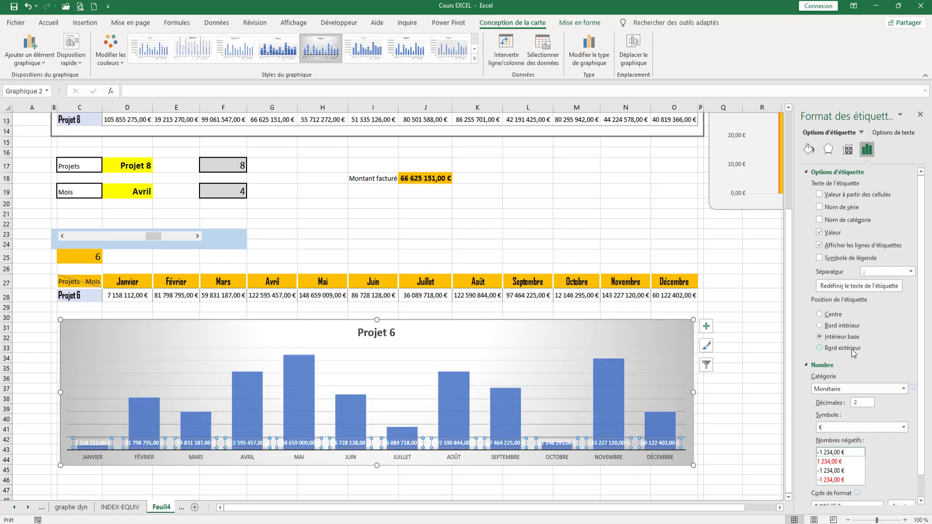
click(853, 349)
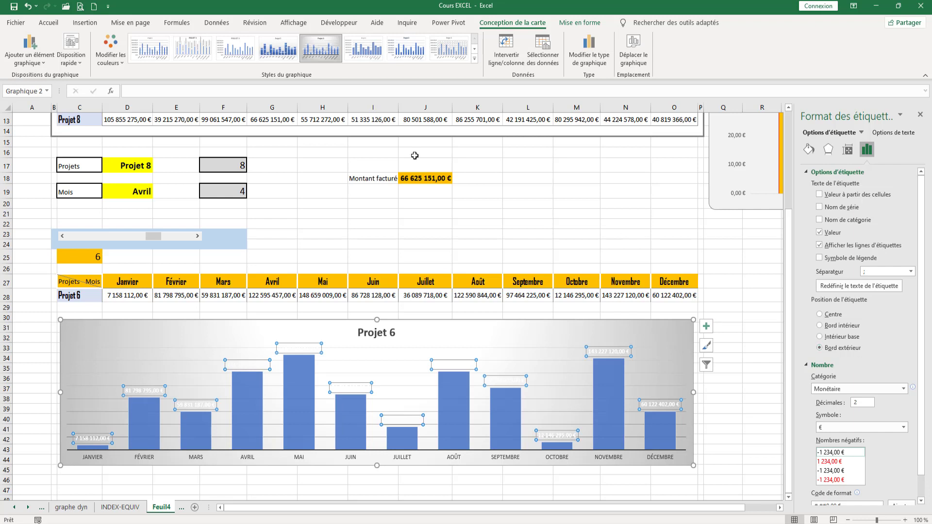
click(48, 23)
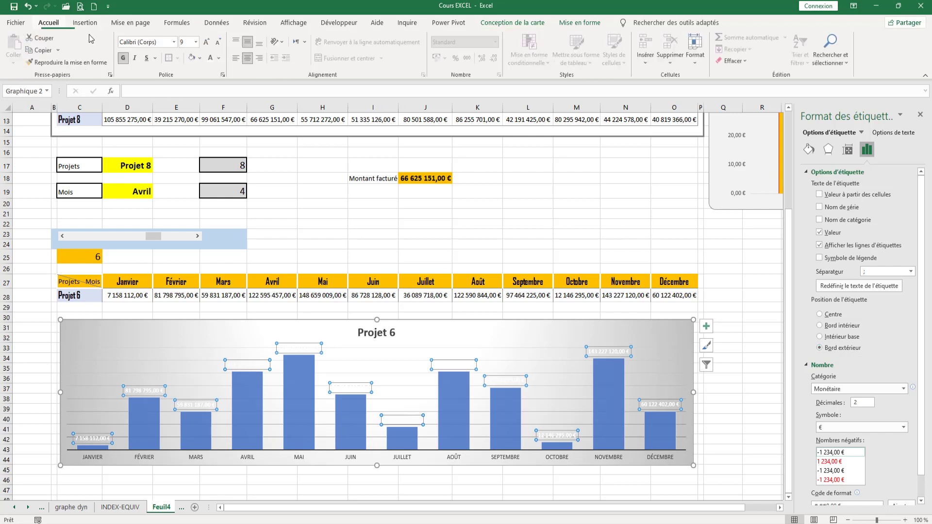
click(220, 59)
click(219, 83)
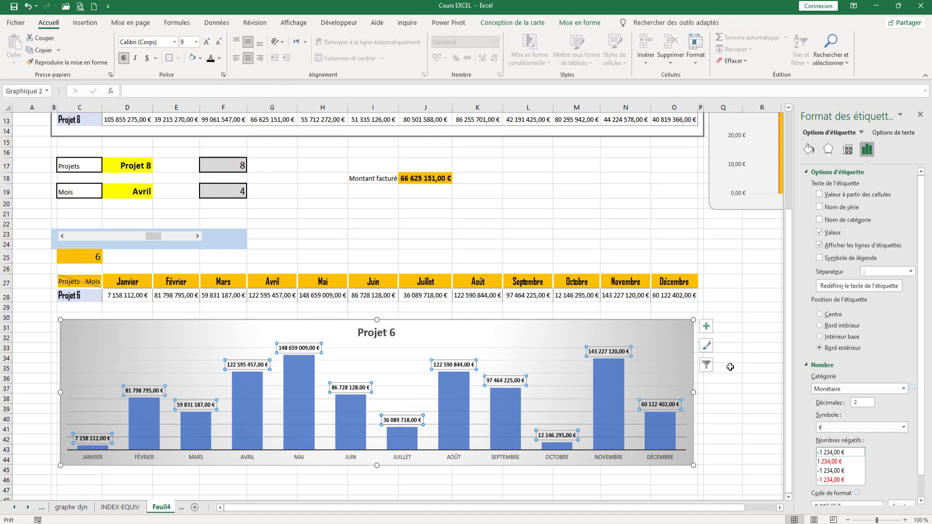
Step: Widen the chart on both sides to about 35,38 cm and move the scroll bar back to 1
drag(693, 392, 701, 390)
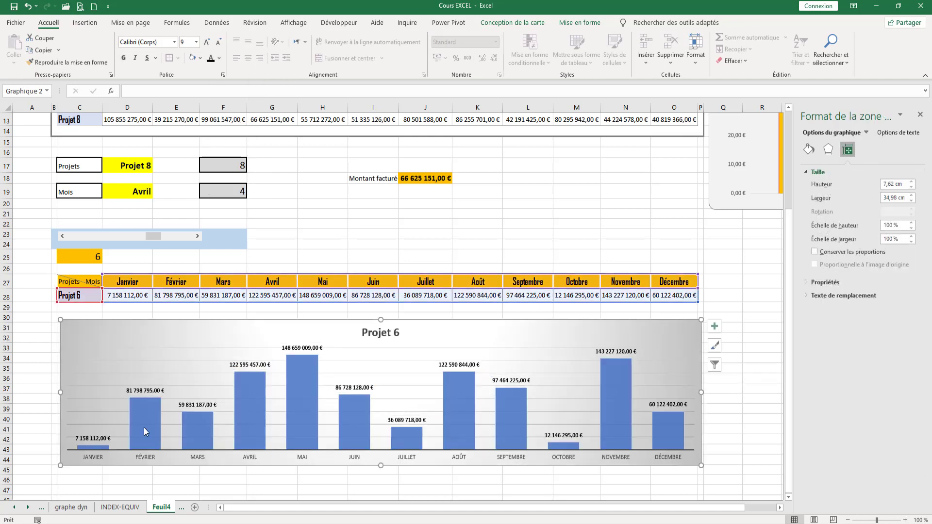
drag(60, 394, 53, 392)
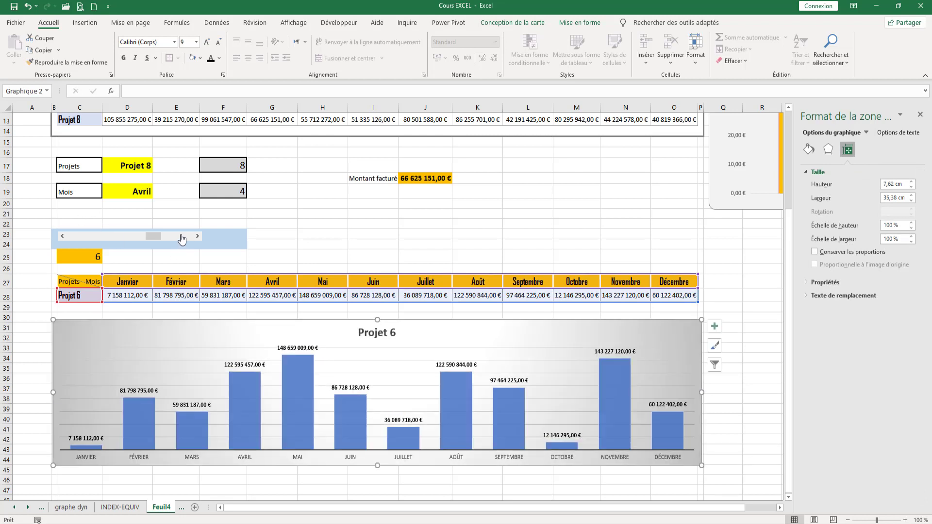
drag(155, 236, 74, 235)
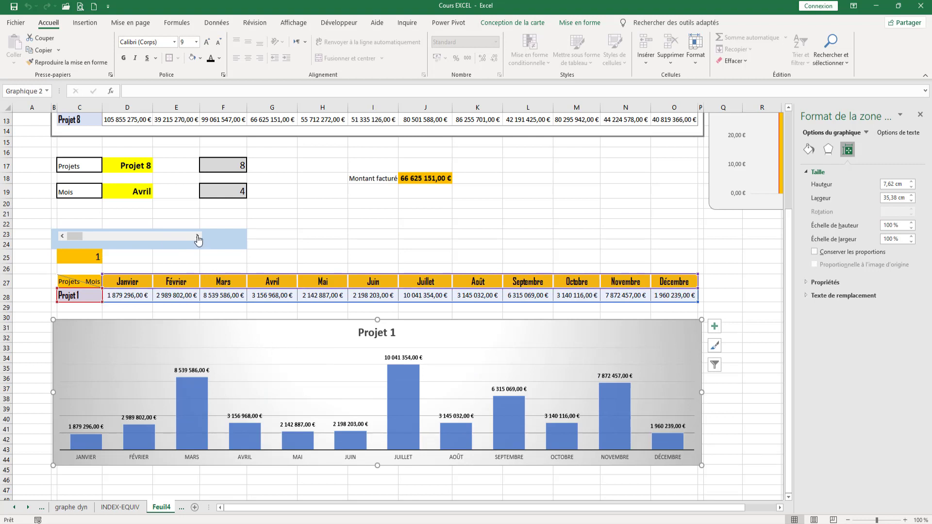
Step: Centre the value in C25 and advance the scroll bar to 3 to test the chart
click(75, 254)
click(248, 59)
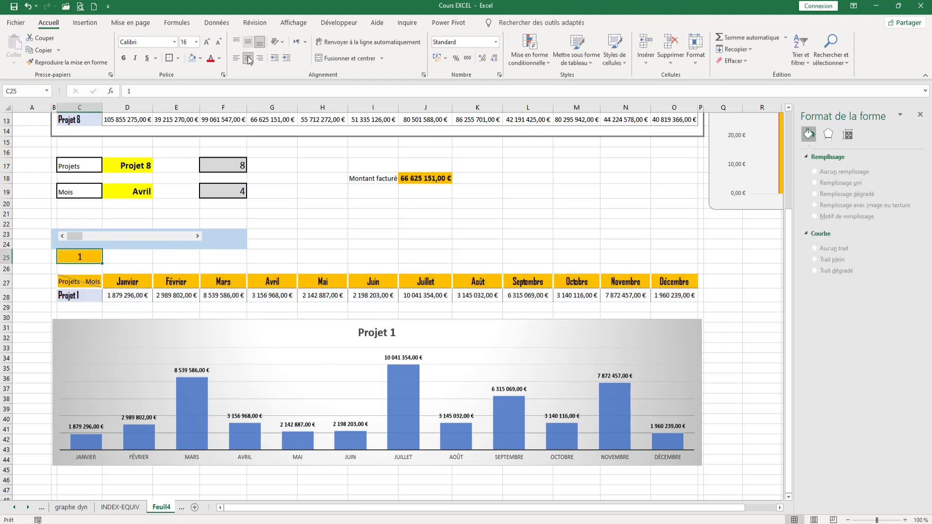
click(197, 237)
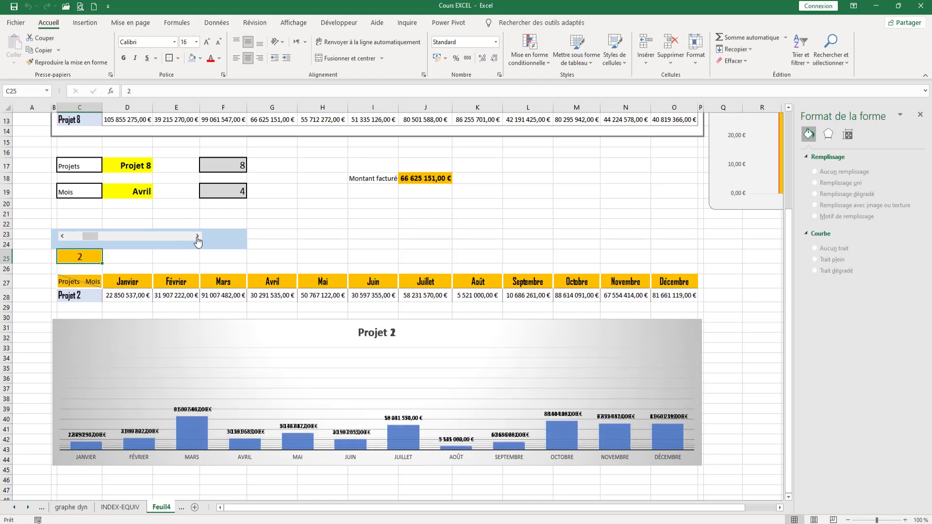
click(197, 237)
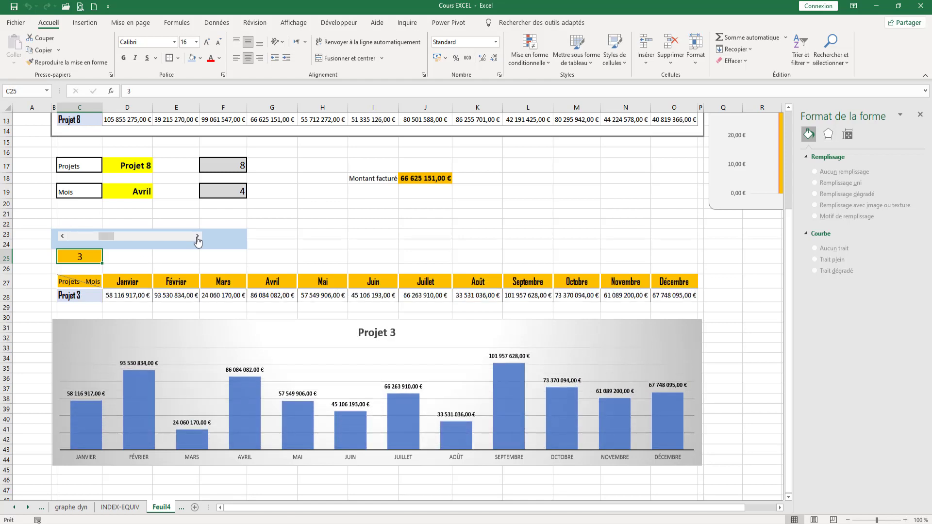
Step: Apply the upper-right Interne shadow preset to the chart's column series
click(187, 366)
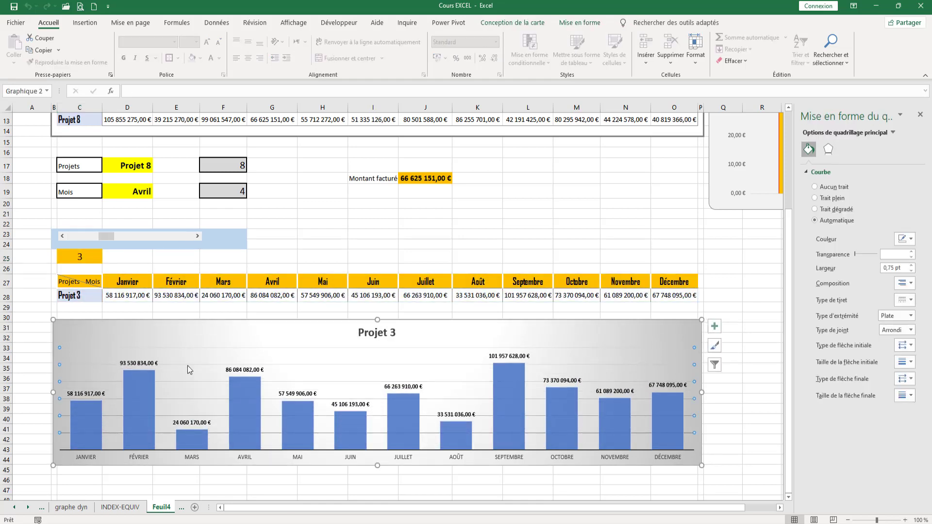
click(188, 363)
click(350, 423)
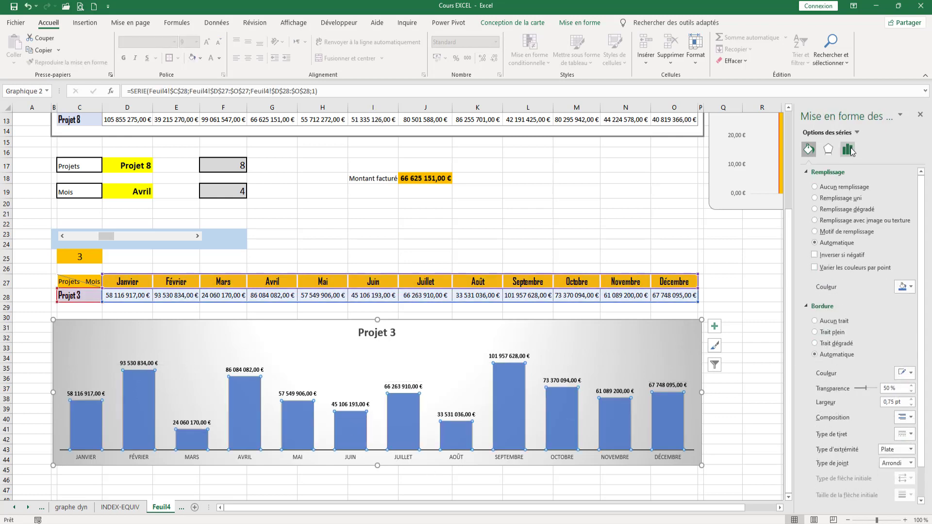
click(851, 151)
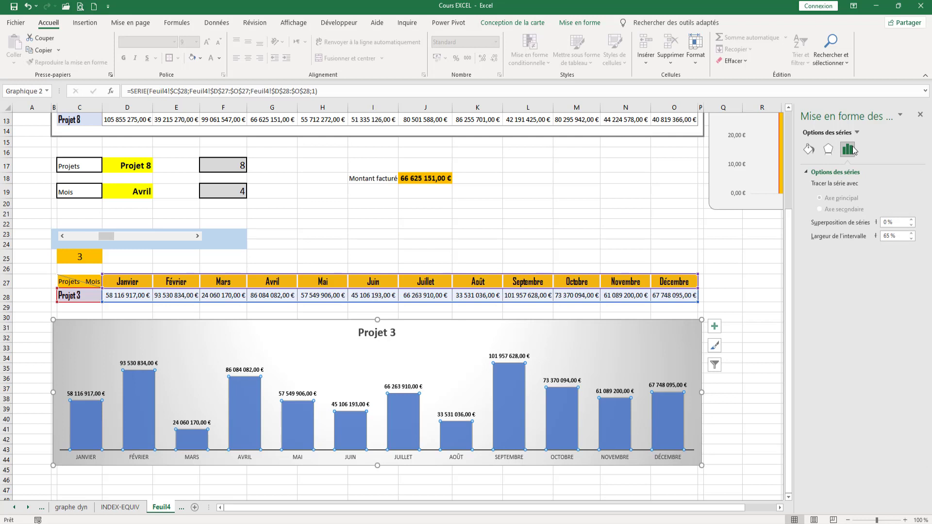
click(828, 149)
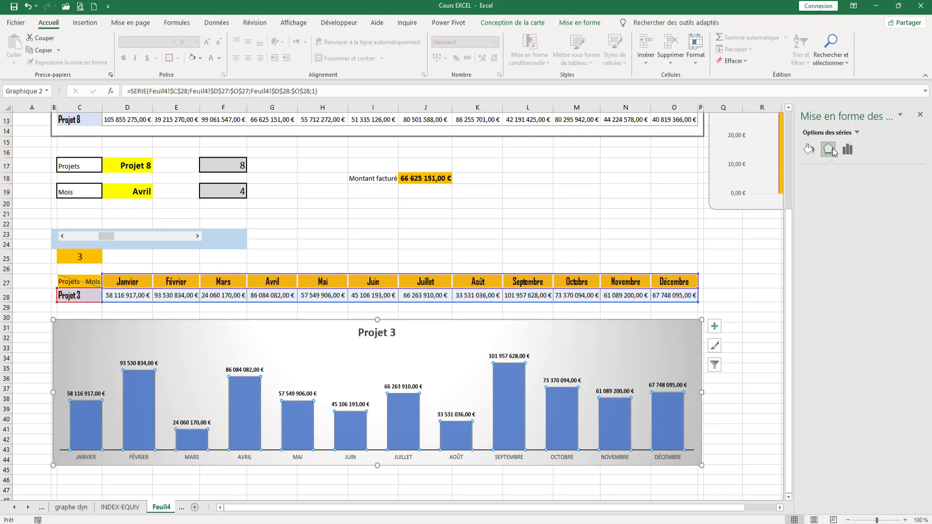
click(820, 172)
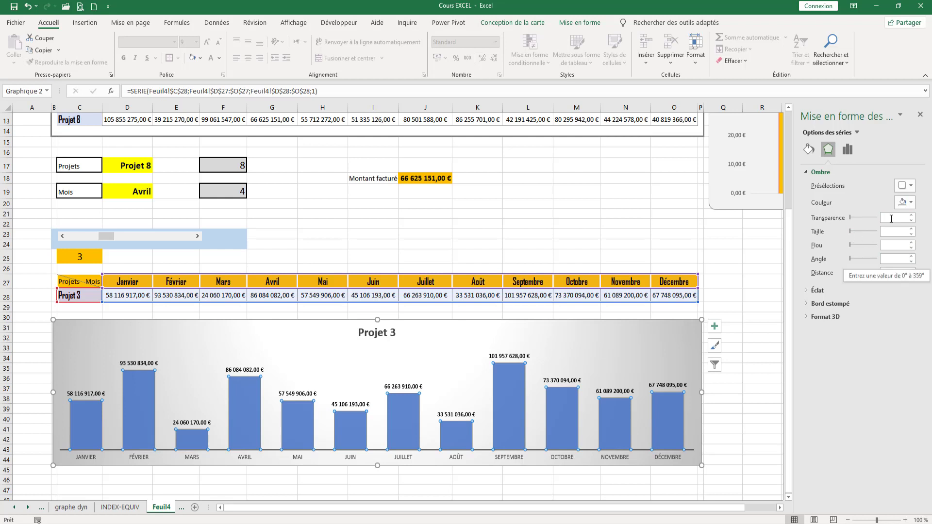
click(911, 187)
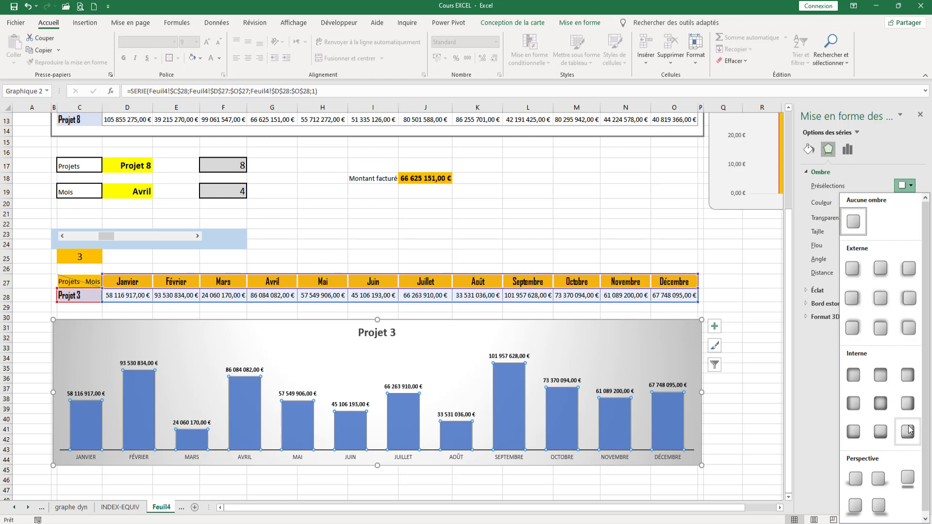
click(911, 383)
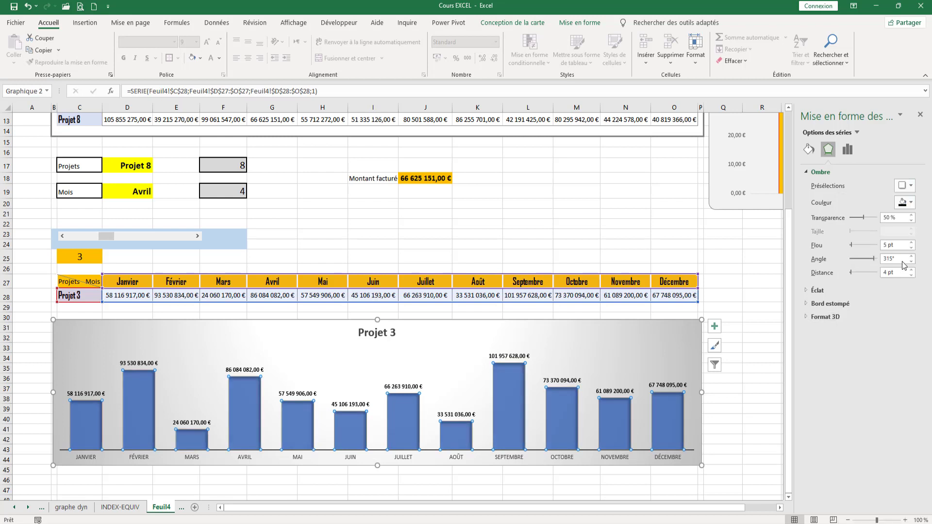
Step: Try red as the colour of the columns' inner shadow
click(908, 203)
click(854, 266)
click(910, 186)
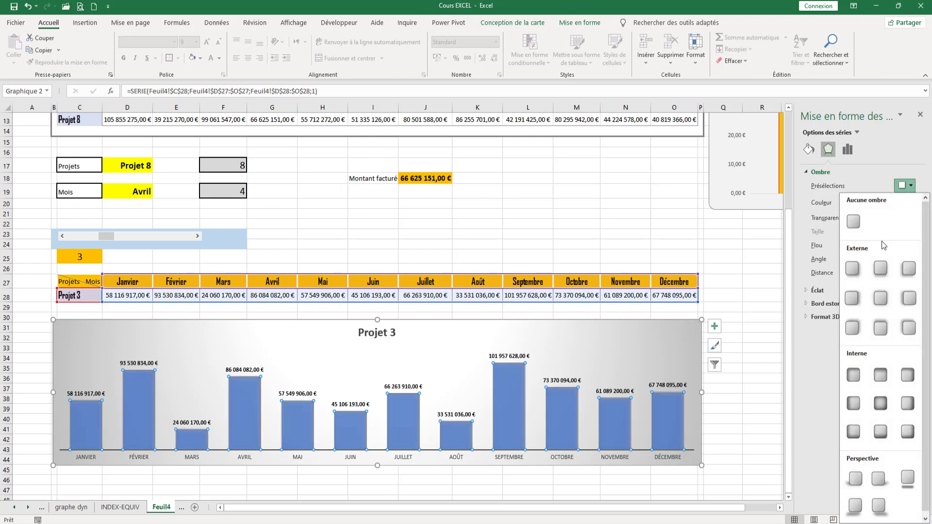
click(913, 189)
click(908, 203)
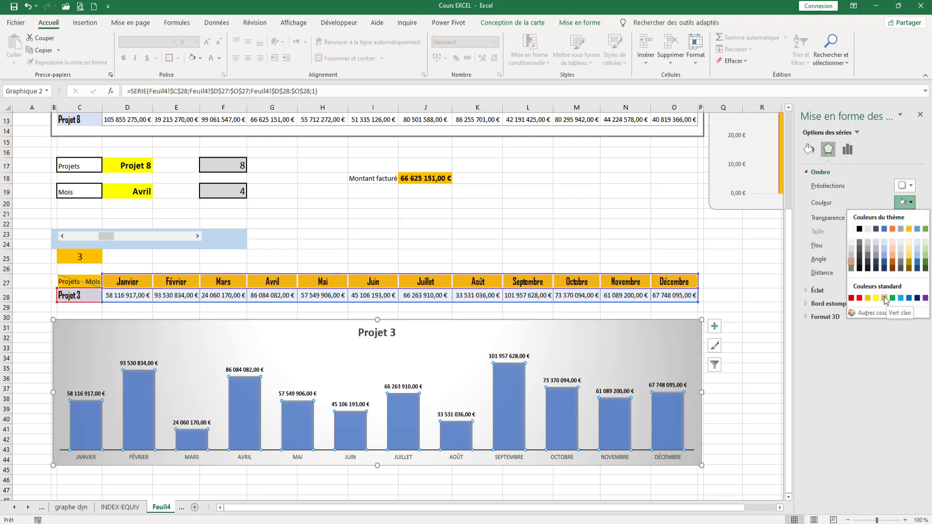
click(859, 298)
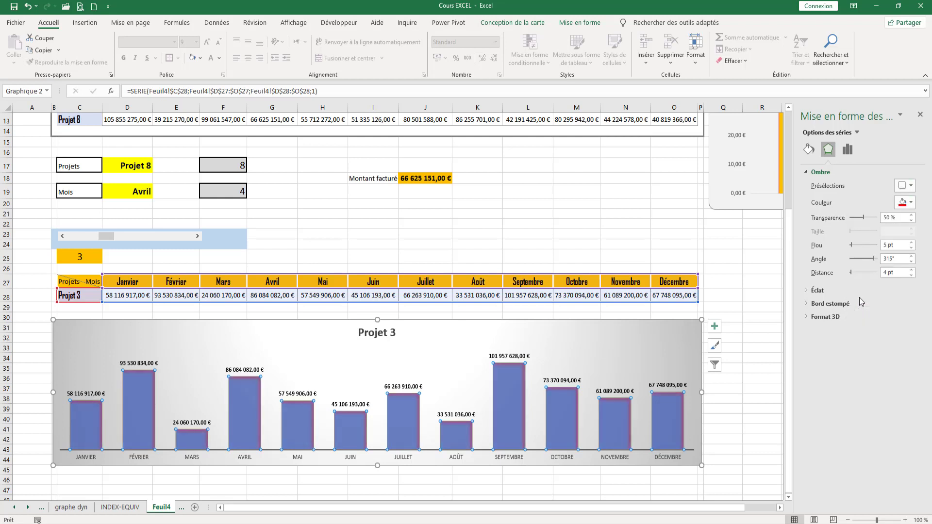
Step: Set the column shadow's transparency to 52 % and its blur to 0 pt, and deselect the chart
click(911, 216)
click(912, 216)
mouse_move(851, 245)
mouse_down()
mouse_move(859, 247)
mouse_move(847, 245)
mouse_up()
click(862, 230)
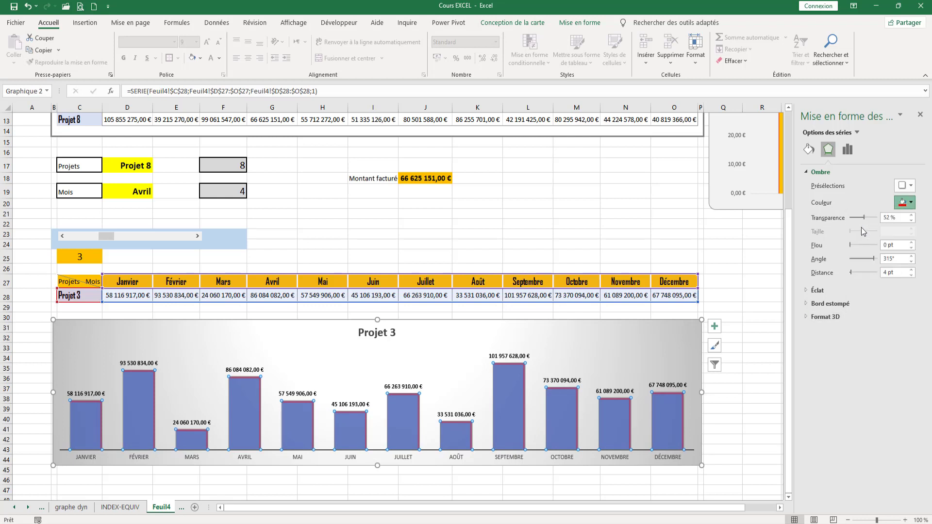
click(762, 368)
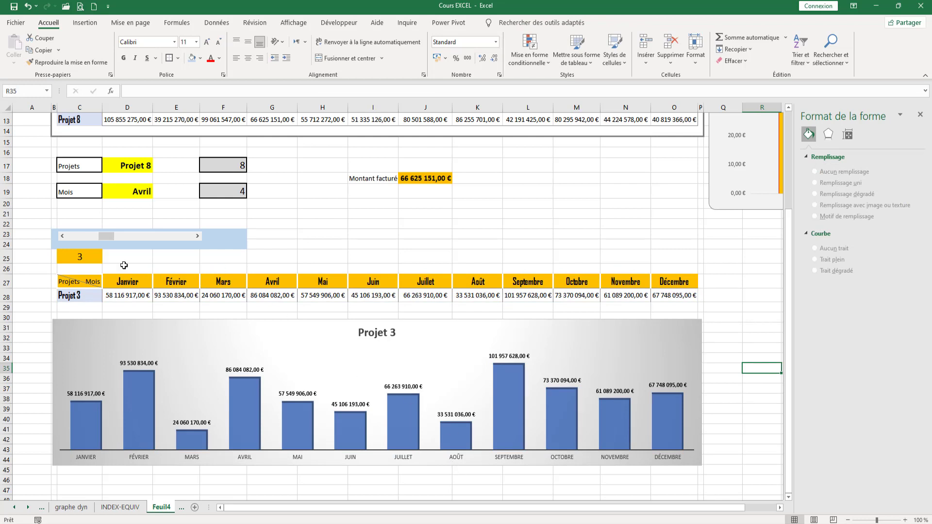
Step: Advance the scroll bar one project at a time to 8 to test the monthly row and chart
click(196, 237)
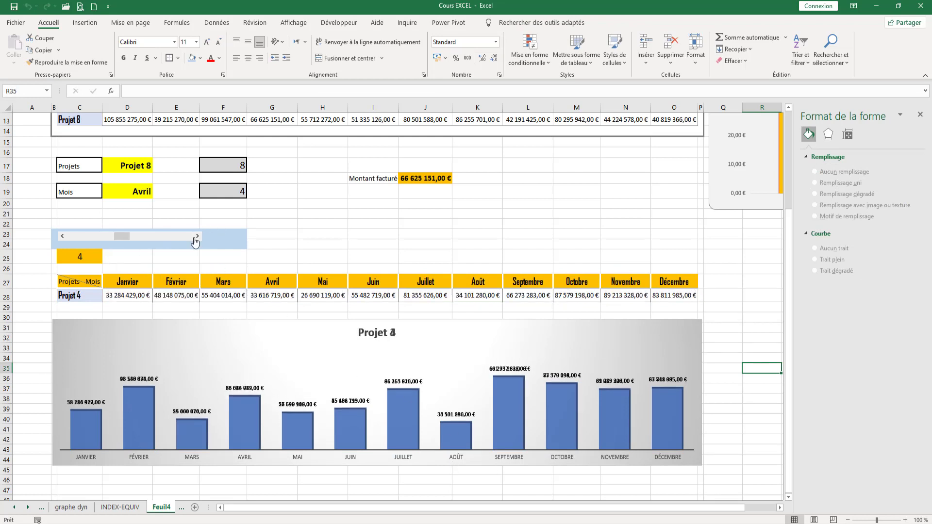
click(196, 237)
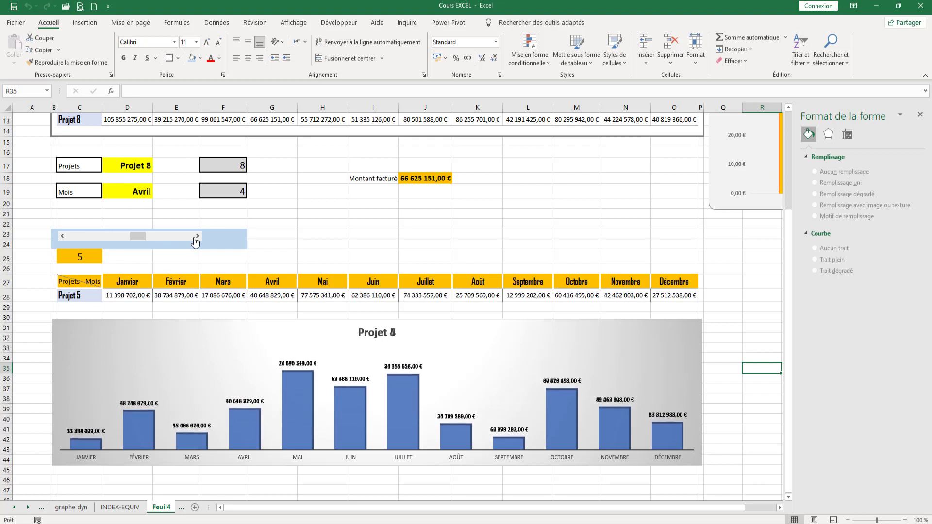
click(196, 237)
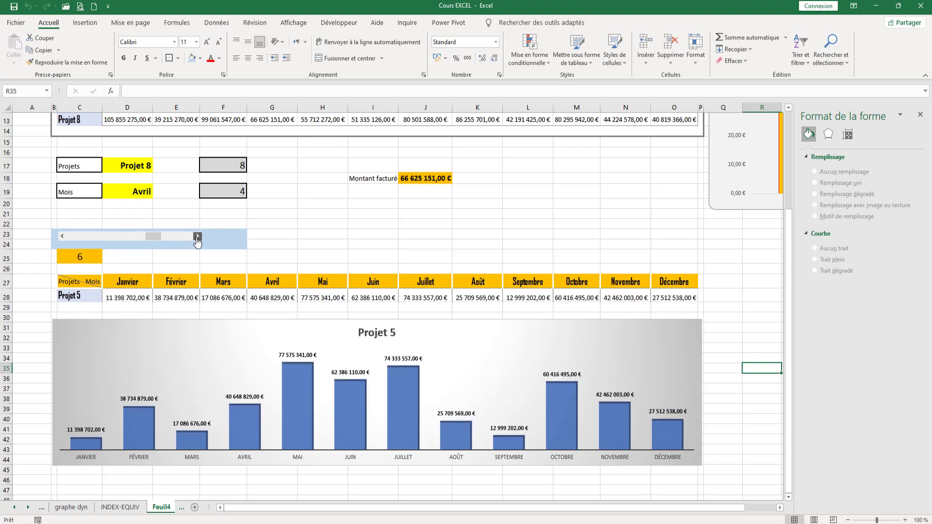
click(196, 239)
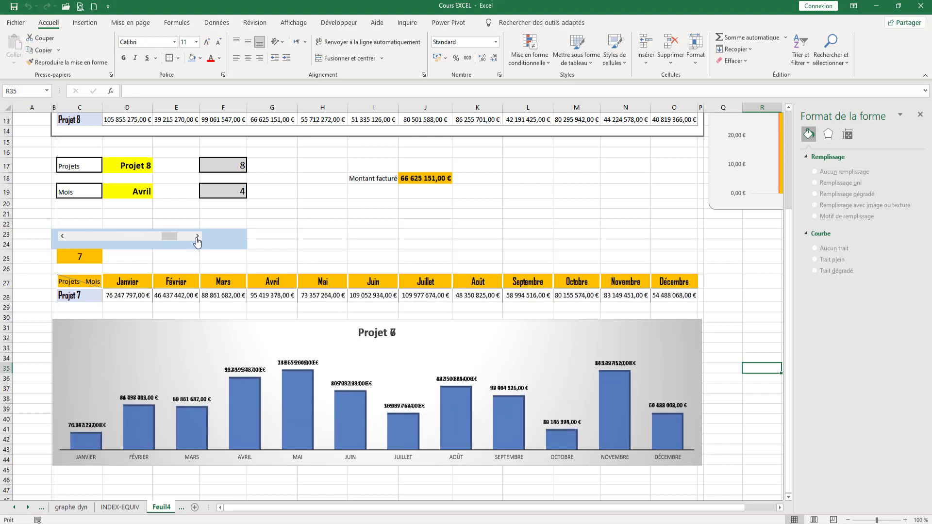
click(197, 238)
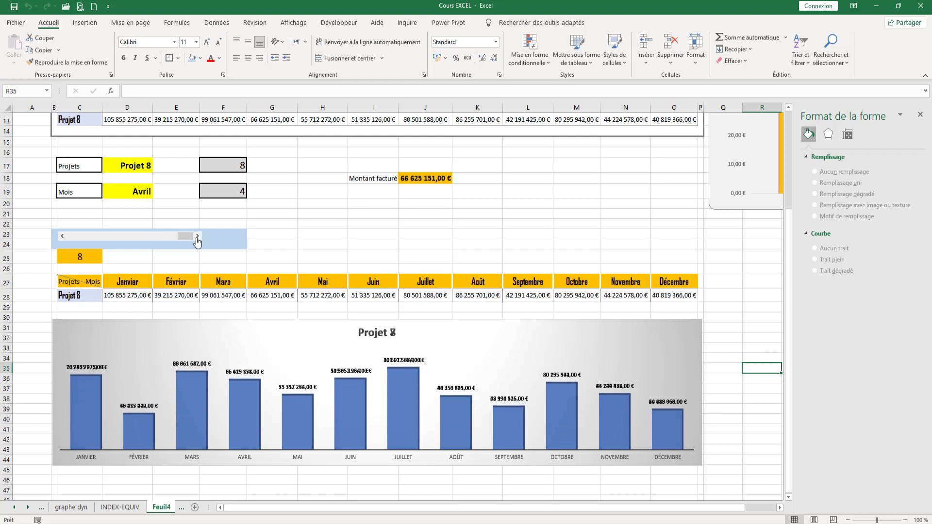